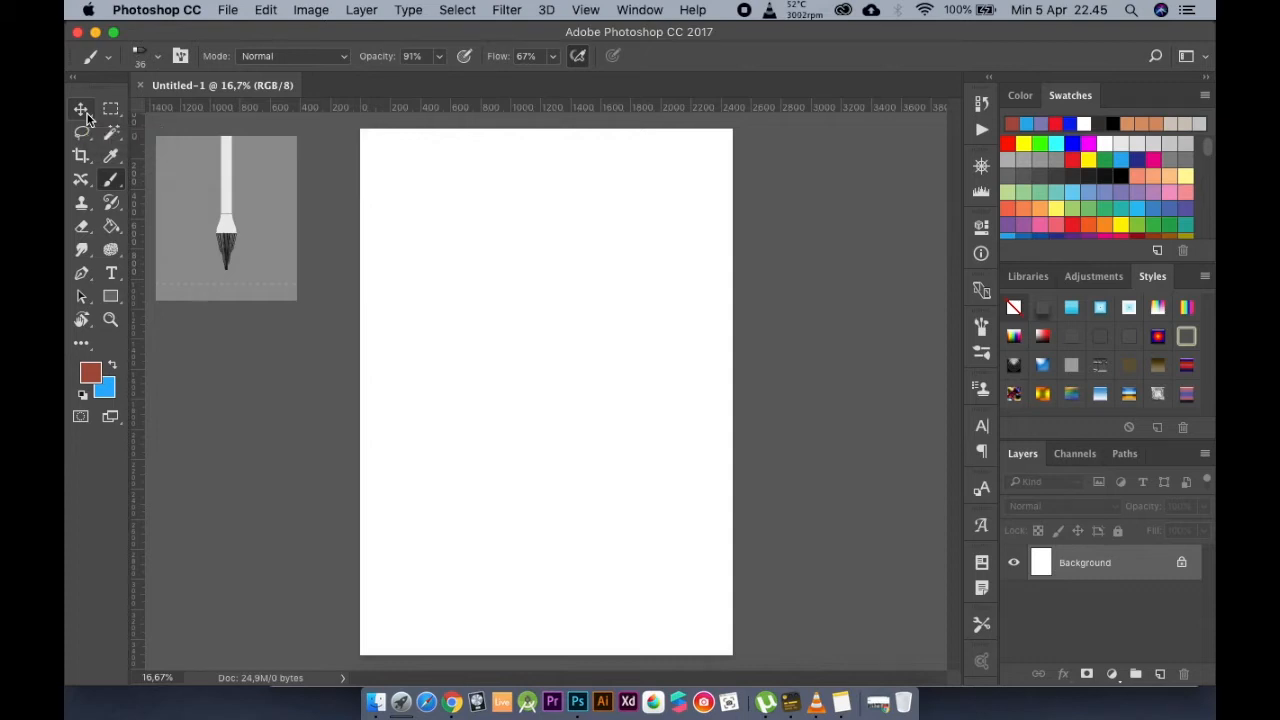
Select the Brush Tool from the group that also holds the Pencil, Color Replacement and Mixer Brush tools
click(112, 179)
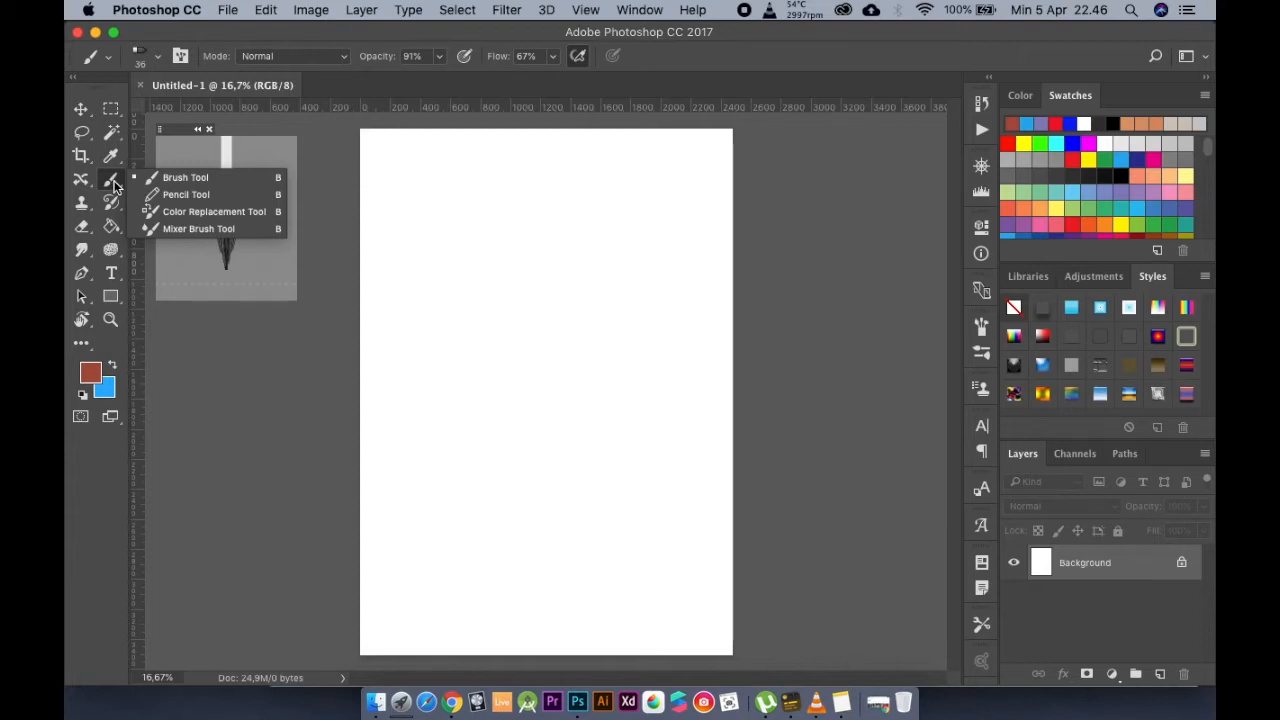
click(114, 183)
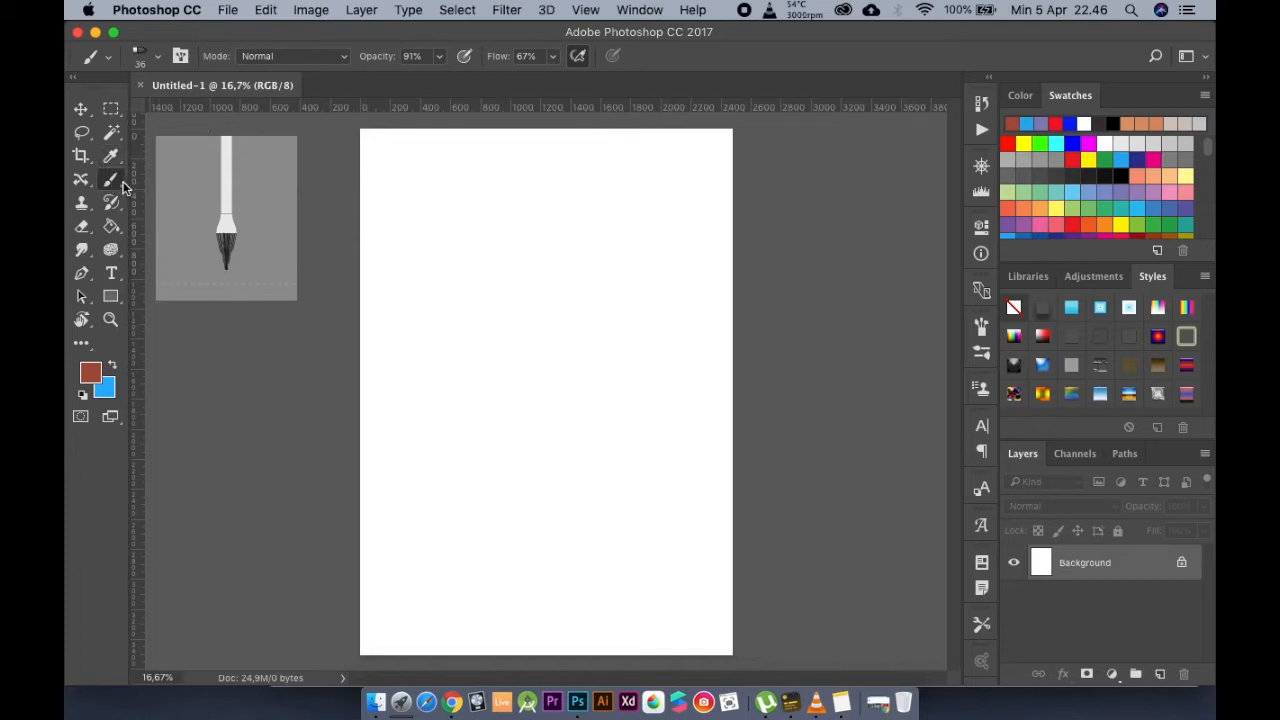
click(114, 183)
click(180, 172)
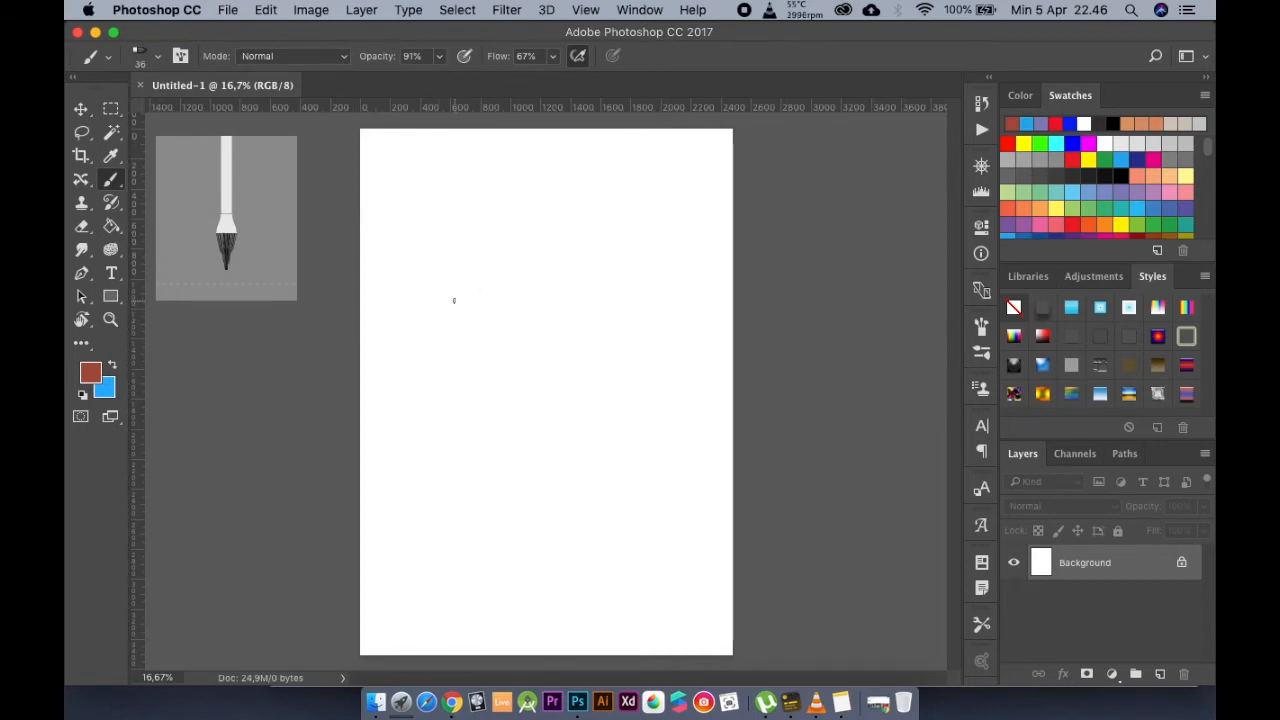
right_click(110, 180)
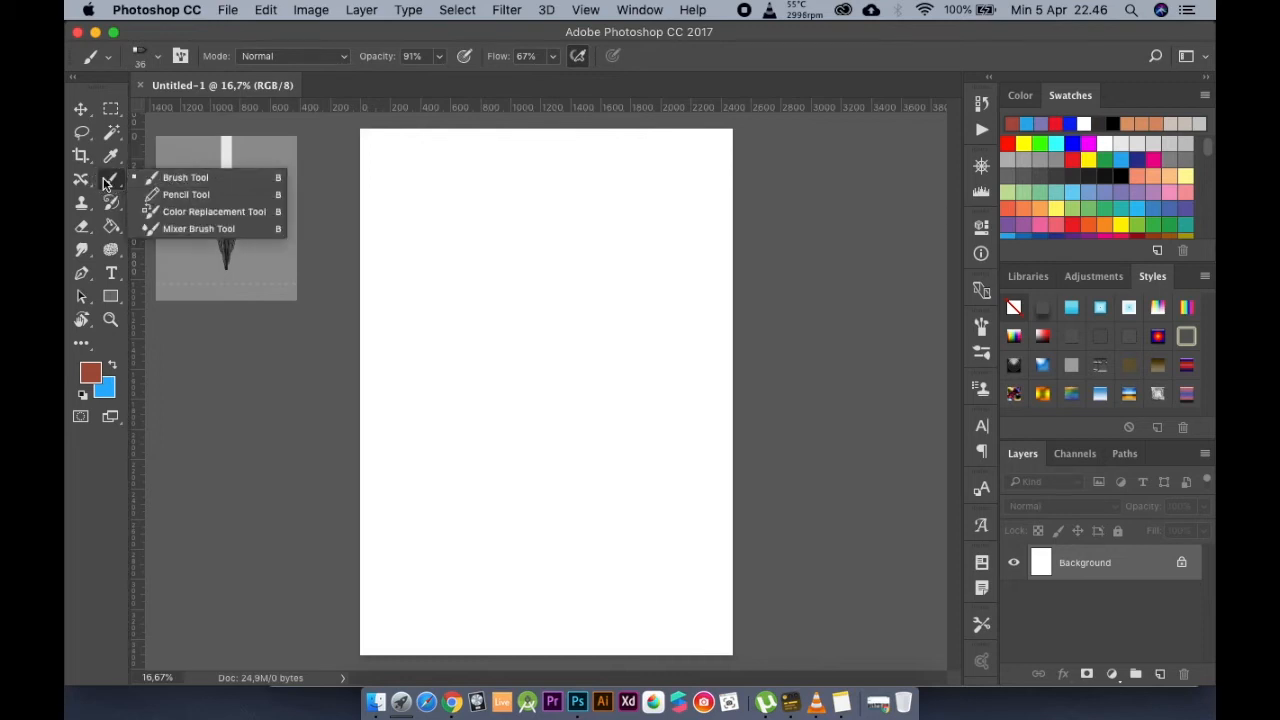
click(180, 178)
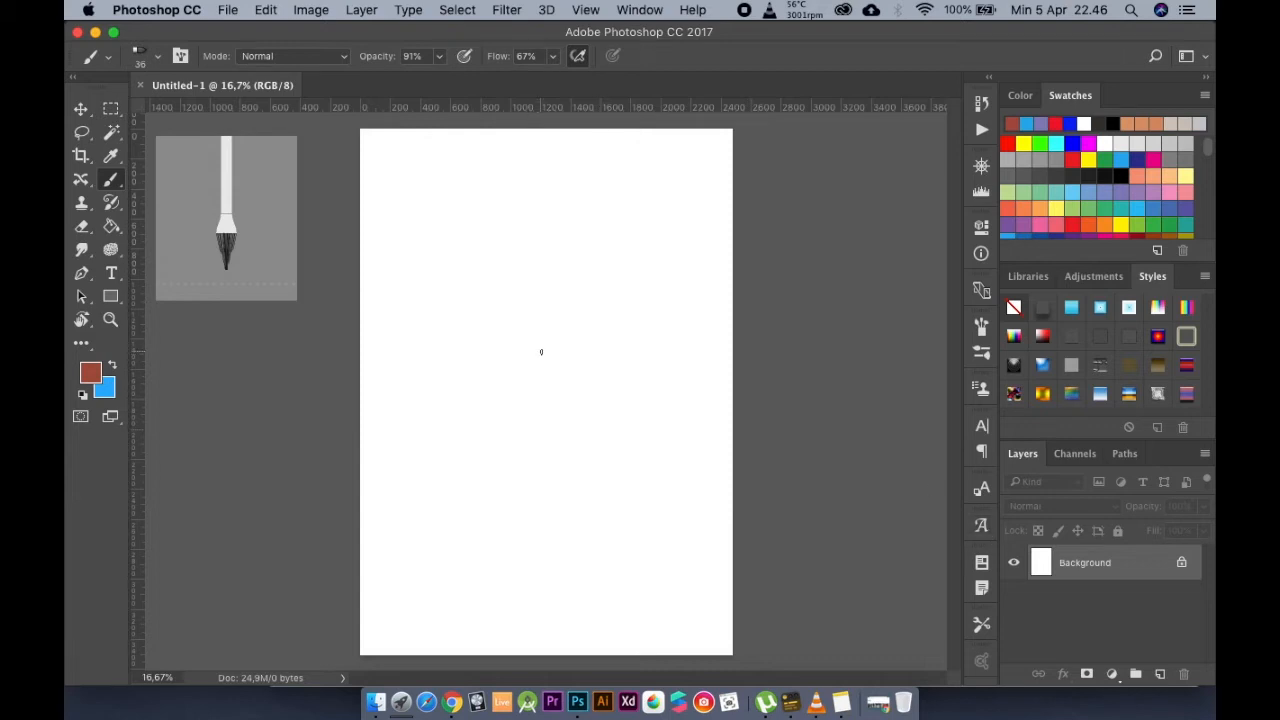
Add a new layer above the background and choose the 80 px grass brush tip
click(1162, 676)
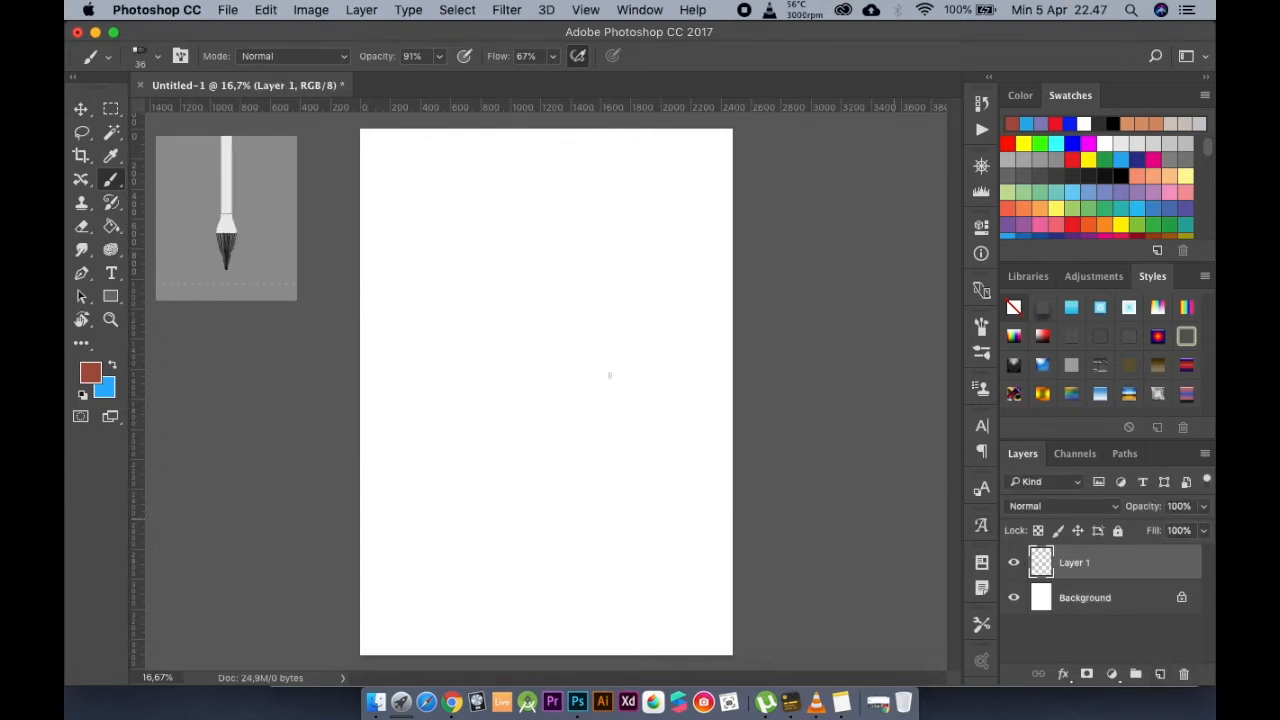
click(155, 56)
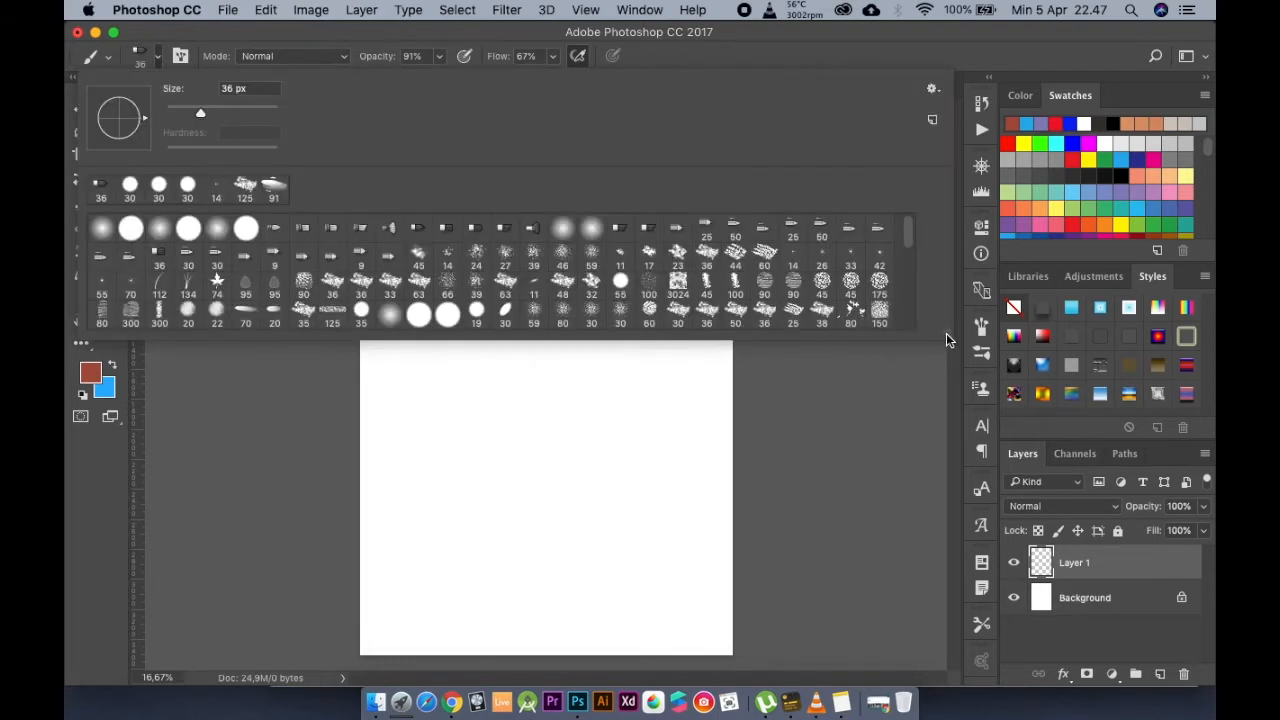
drag(948, 342, 945, 400)
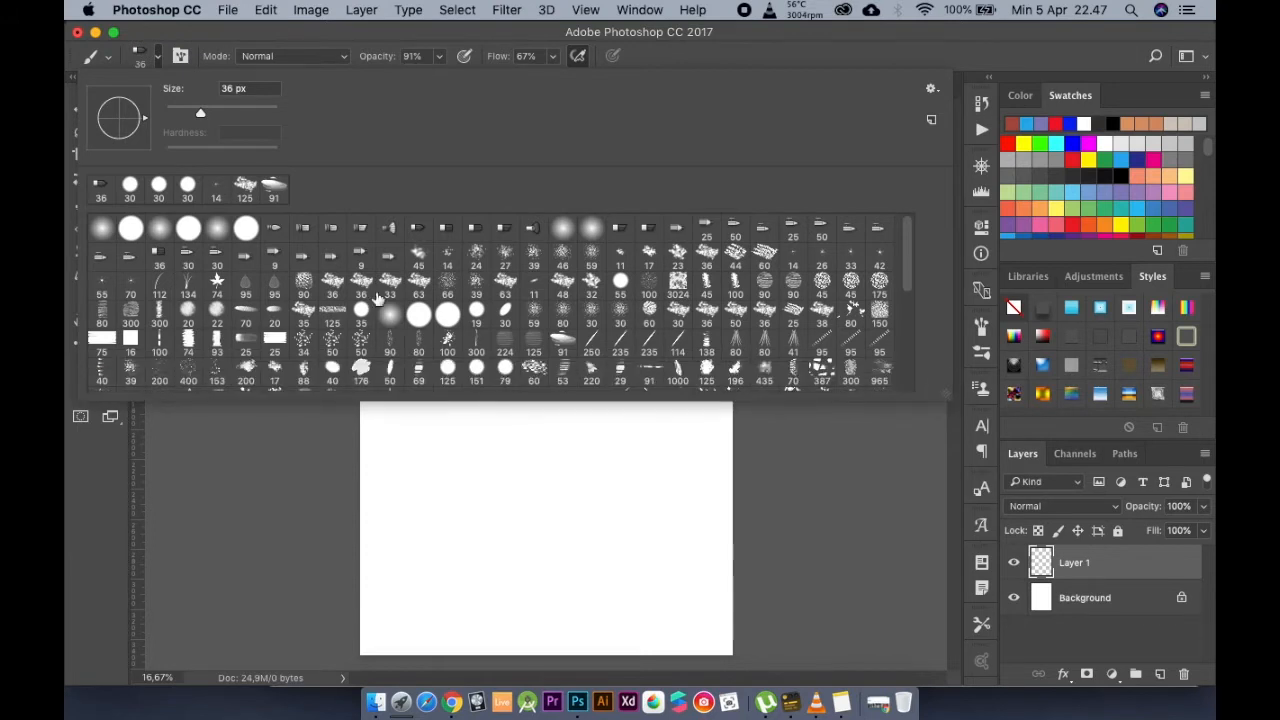
click(765, 350)
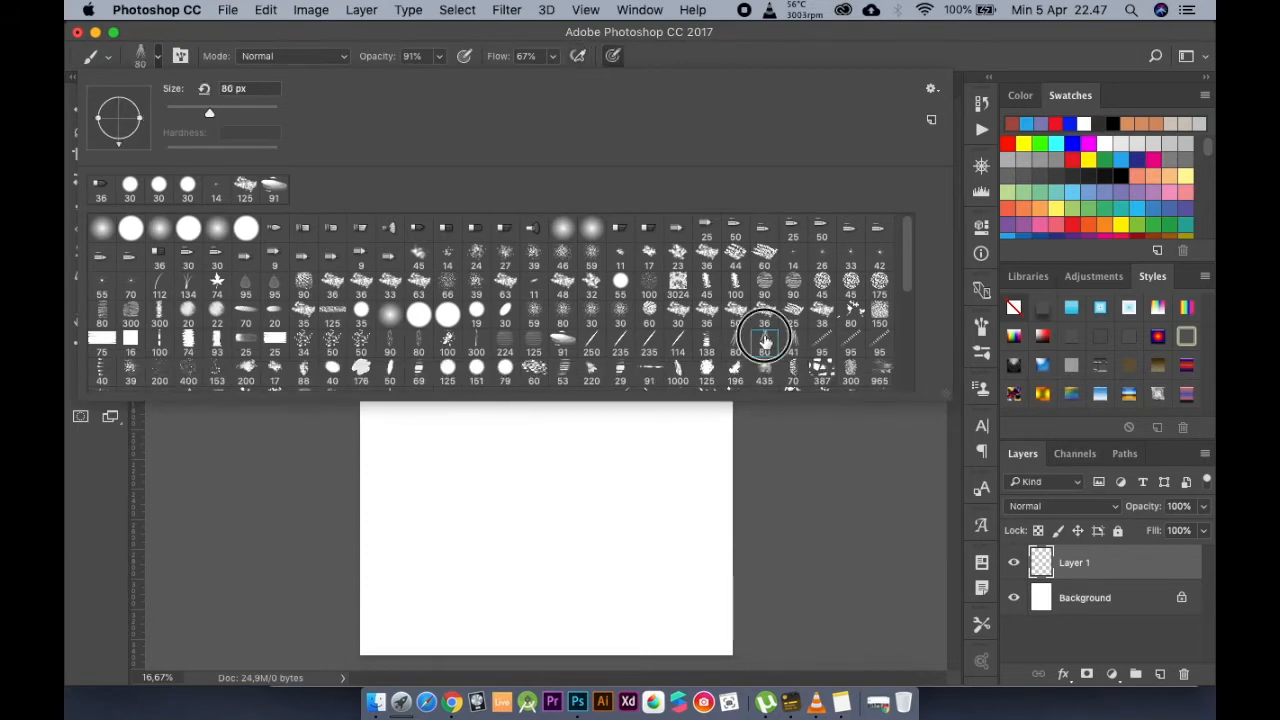
Make and undo a trial dab on the canvas, and enlarge the grass brush to 600 px
click(422, 438)
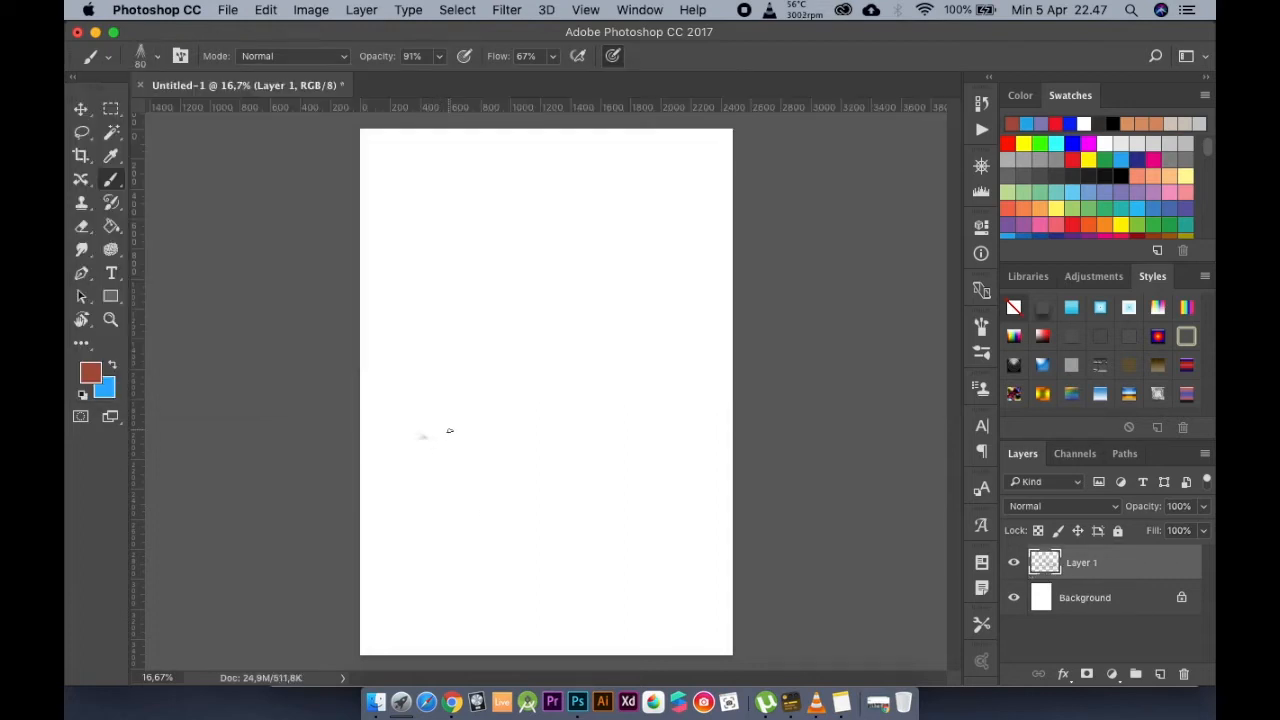
key(super+z)
key(bracketright)
key(bracketright)
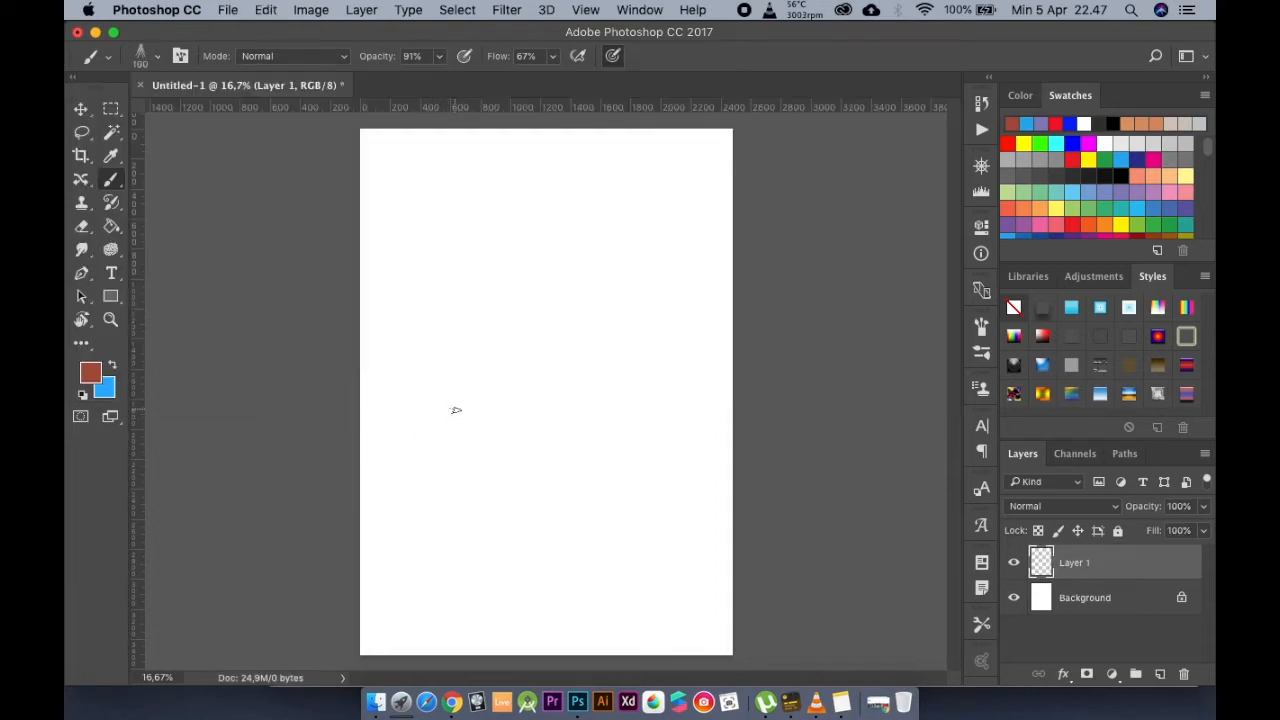
key(bracketright)
key(bracketright)
key(bracketright)
key(bracketright)
key(bracketright)
key(bracketright)
key(bracketright)
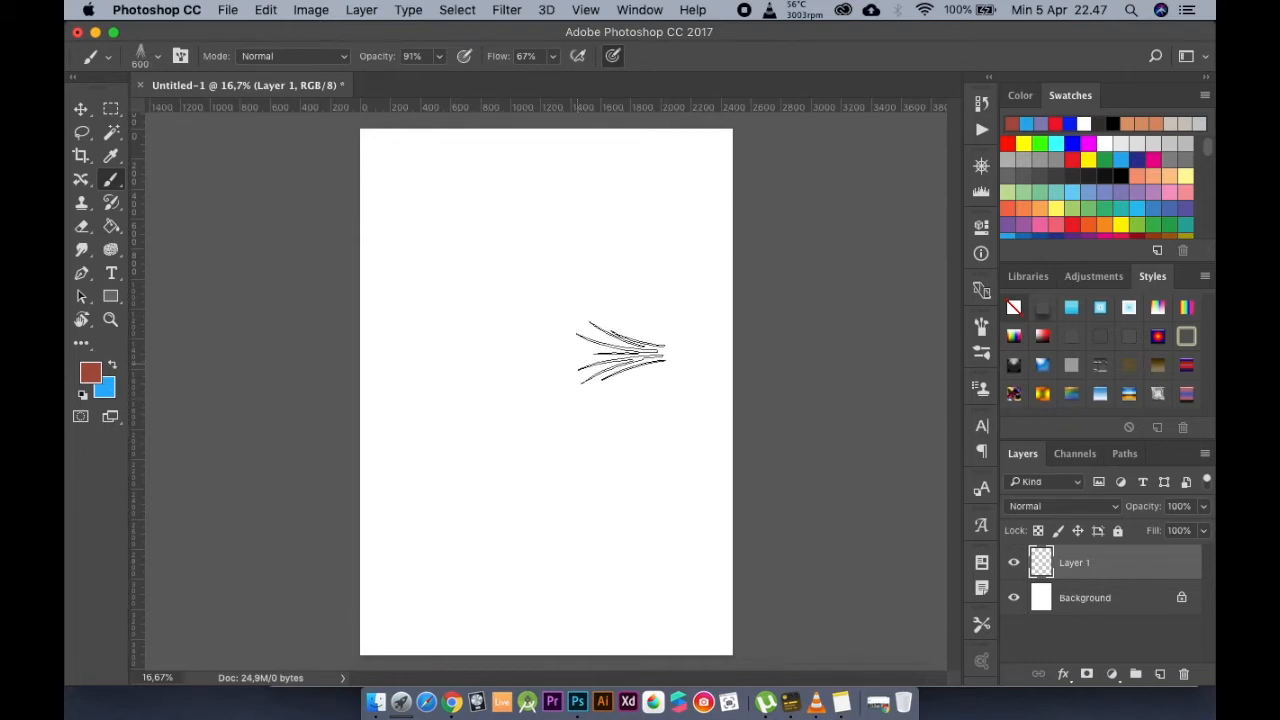
Rotate the grass brush tip to an angle of -175° in the brush settings so the blades point upward
click(982, 329)
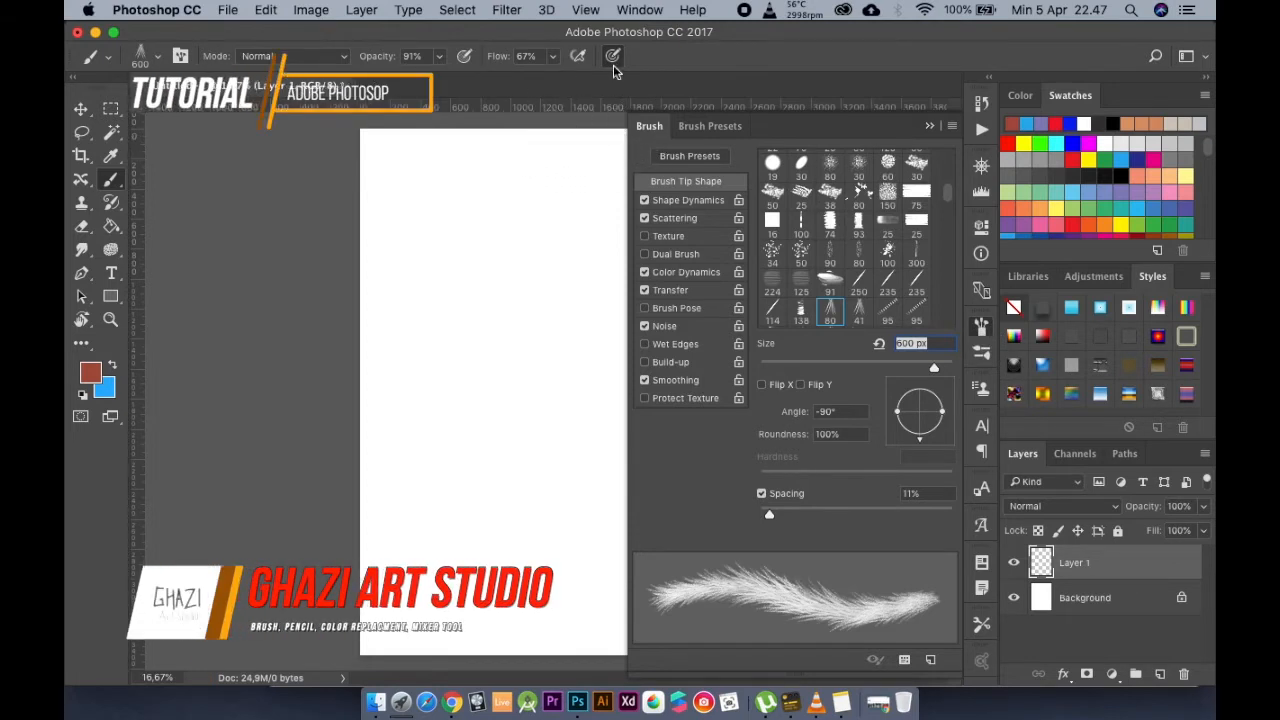
click(640, 10)
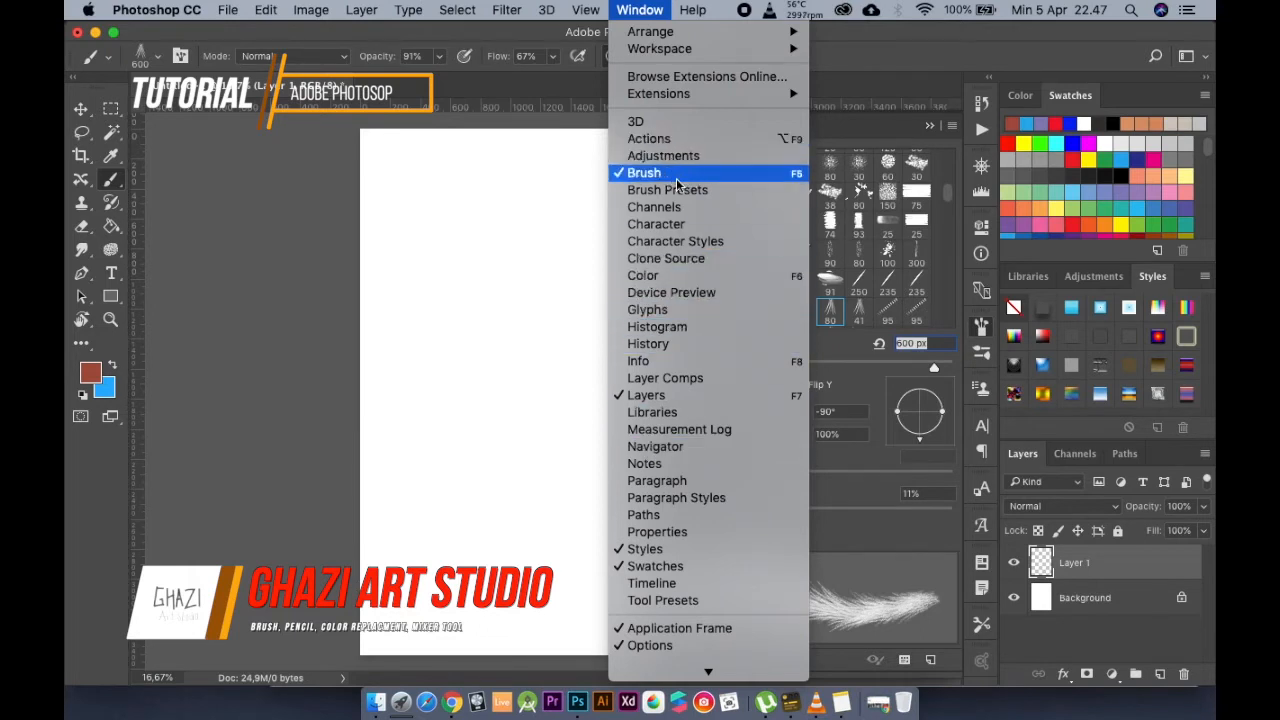
click(562, 386)
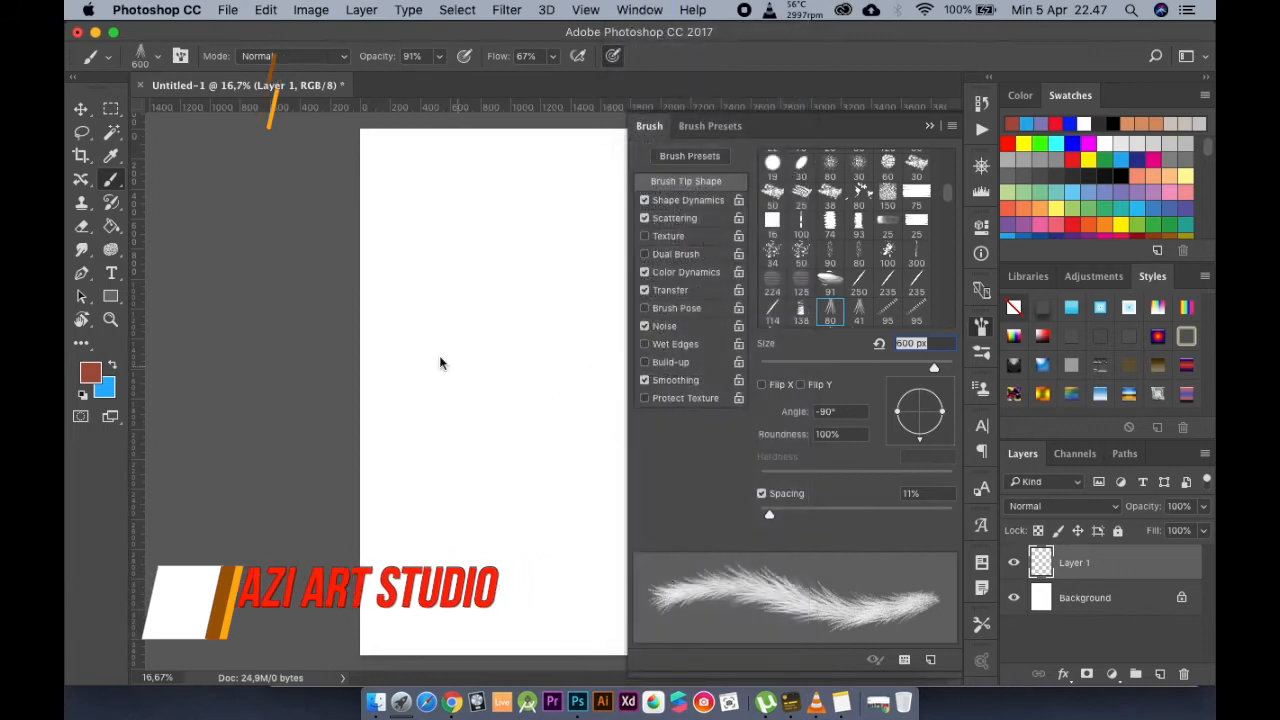
drag(922, 444, 890, 417)
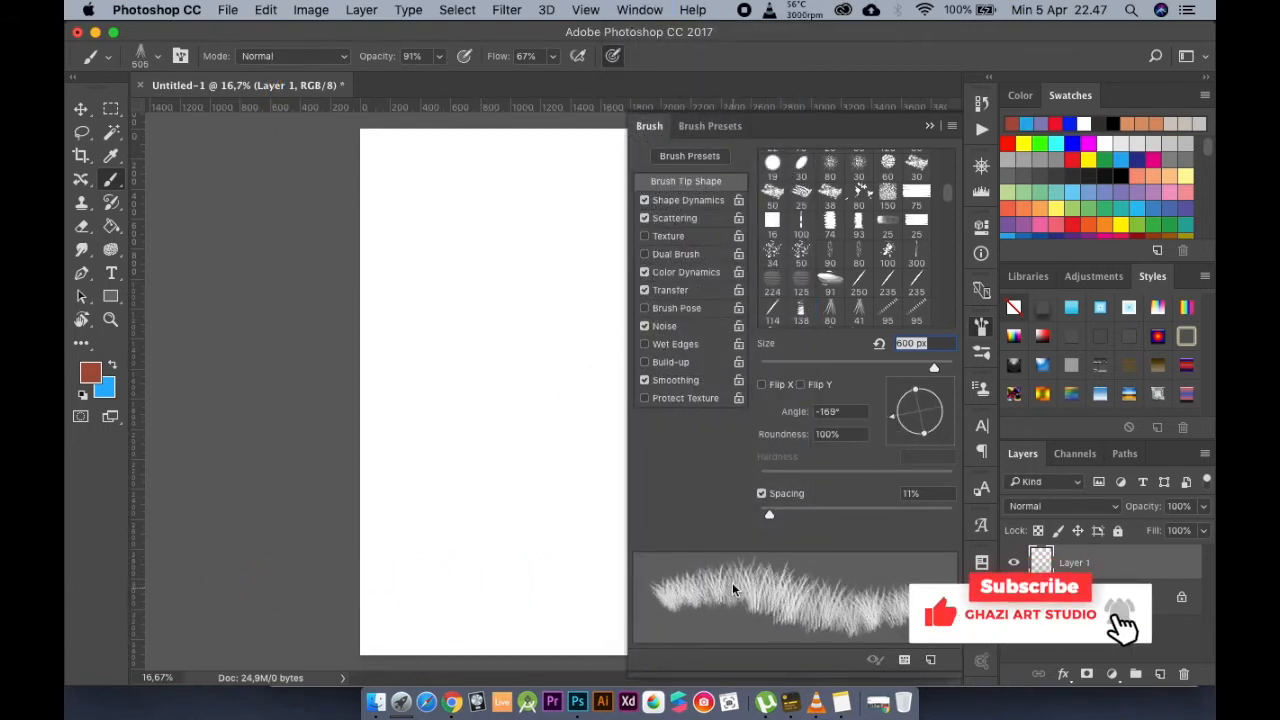
drag(896, 420, 895, 416)
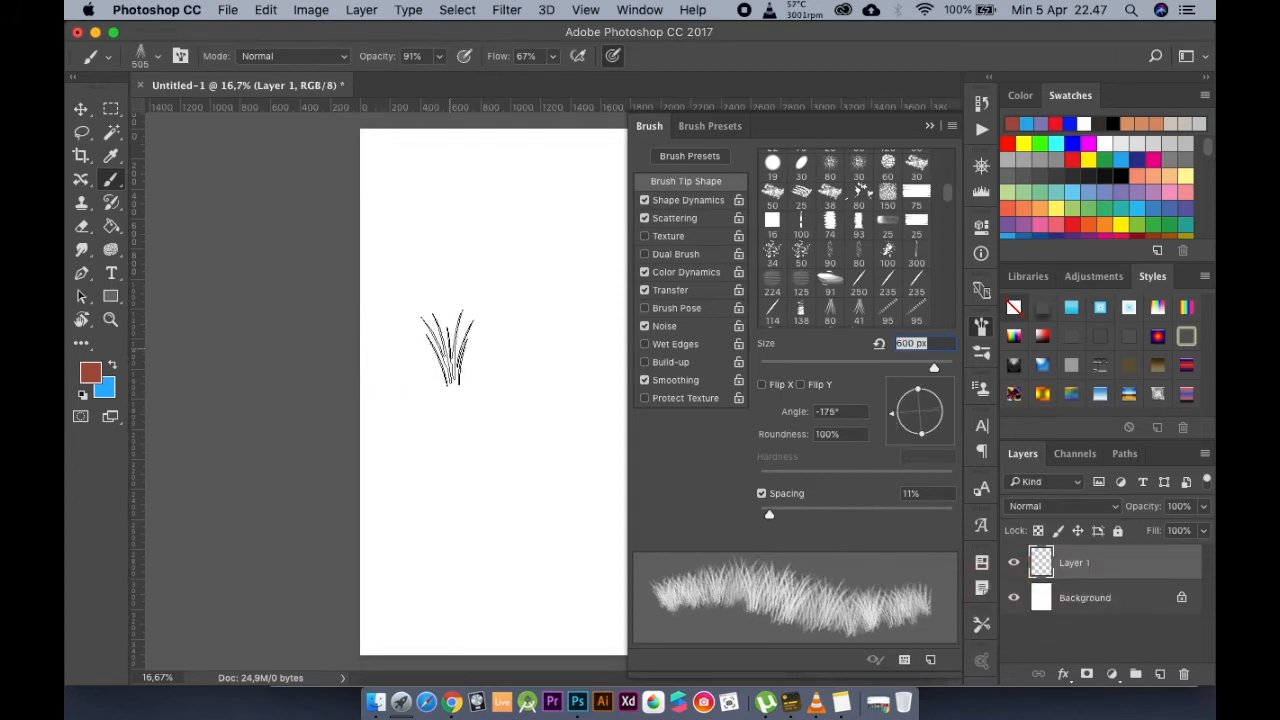
key(F5)
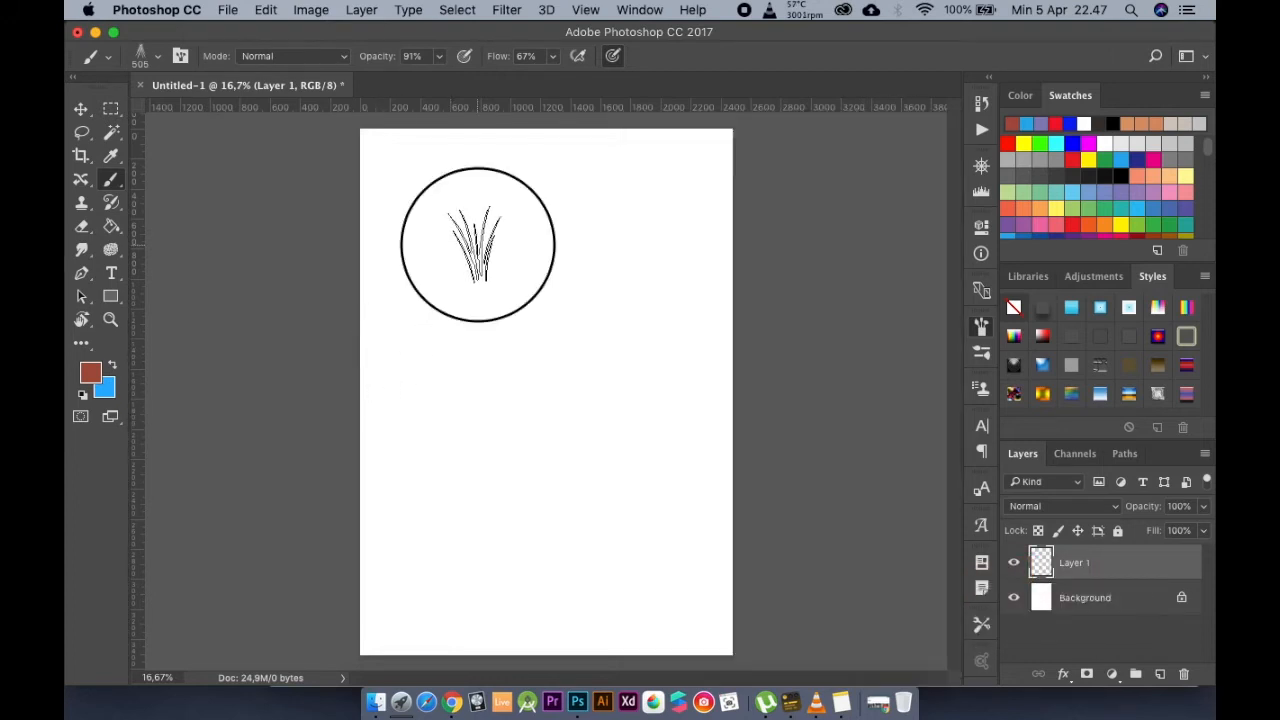
Stamp overlapping grass tufts at 505 px and 800 px in the upper middle of the canvas
click(478, 244)
key(])
key(])
click(488, 255)
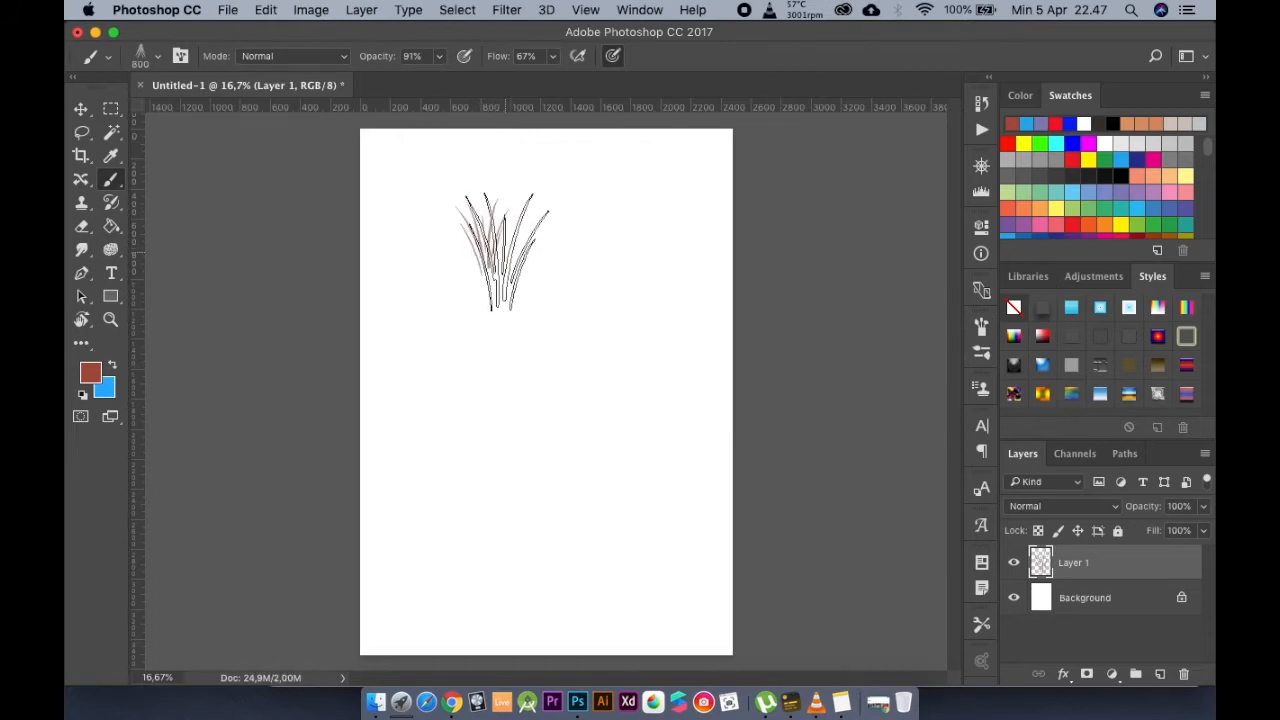
click(515, 235)
Reduce the brush to 500 px and 400 px and stamp smaller tufts around and below the large clump
key([)
key([)
drag(462, 258, 471, 286)
click(543, 271)
key([)
click(517, 313)
click(466, 320)
Reduce the brush to about 250 px and stamp small tufts along the canvas's upper left side
key([)
key([)
key([)
key([)
click(420, 289)
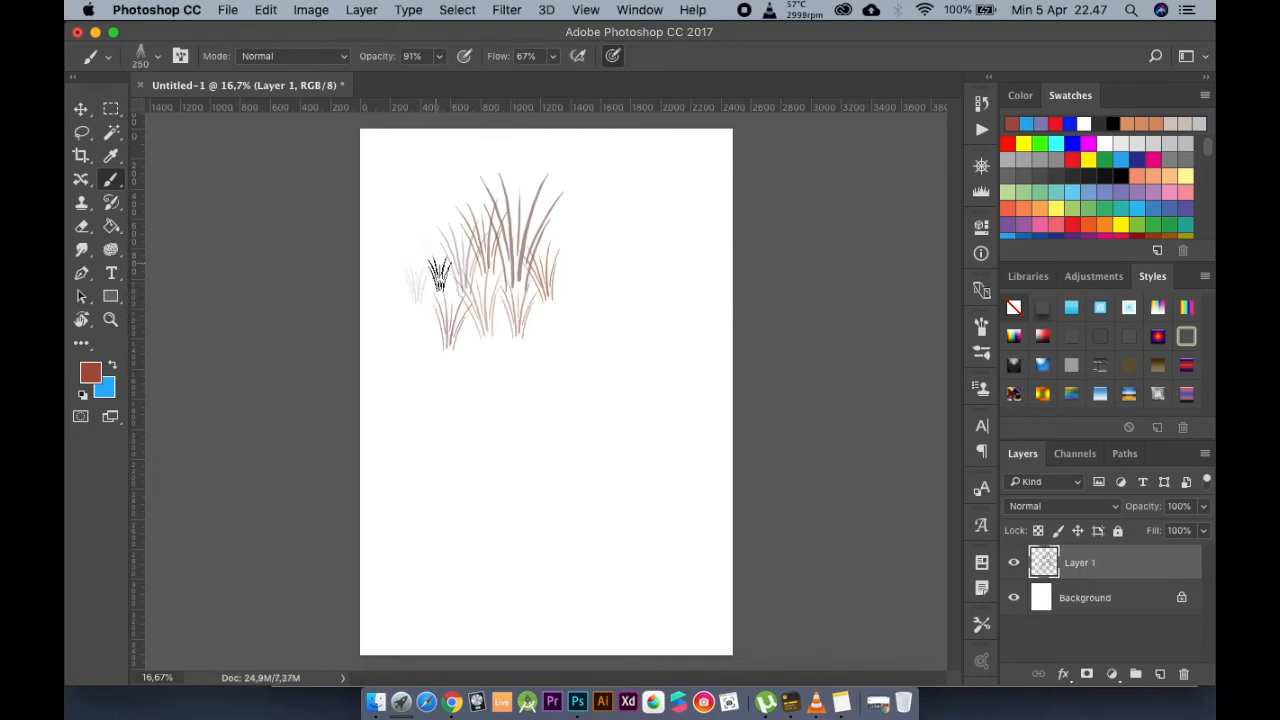
click(420, 232)
key([)
click(392, 285)
key(])
click(412, 320)
Stamp several 300 px grass tufts across the upper right part of the canvas
click(591, 334)
click(582, 256)
click(660, 315)
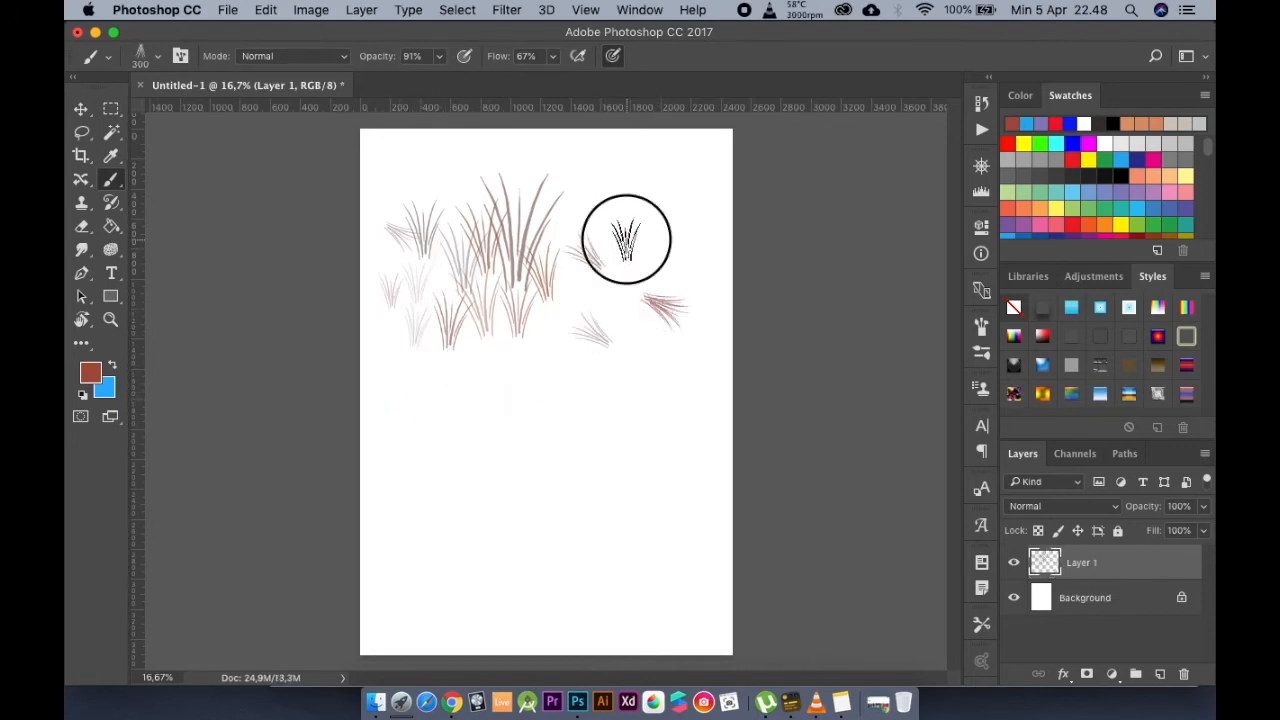
click(662, 216)
click(626, 250)
click(585, 290)
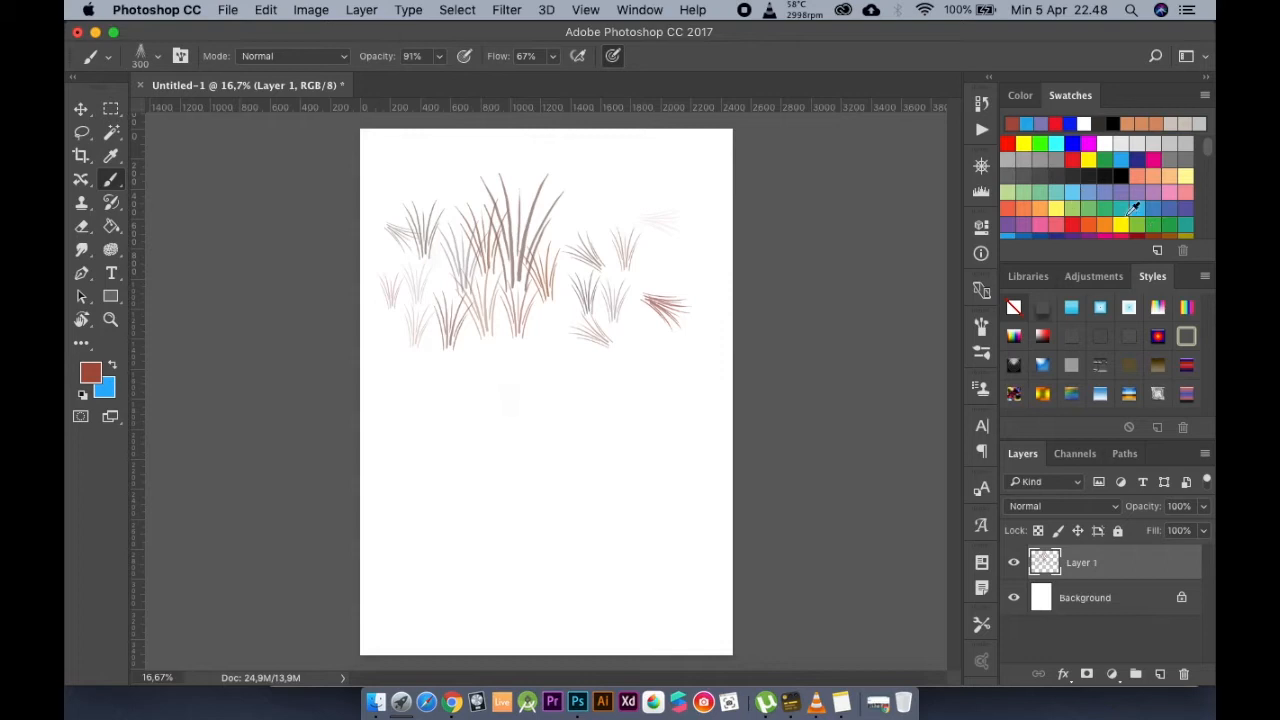
Set the foreground colour to orange and paint grass tufts just below the large clump
click(1110, 224)
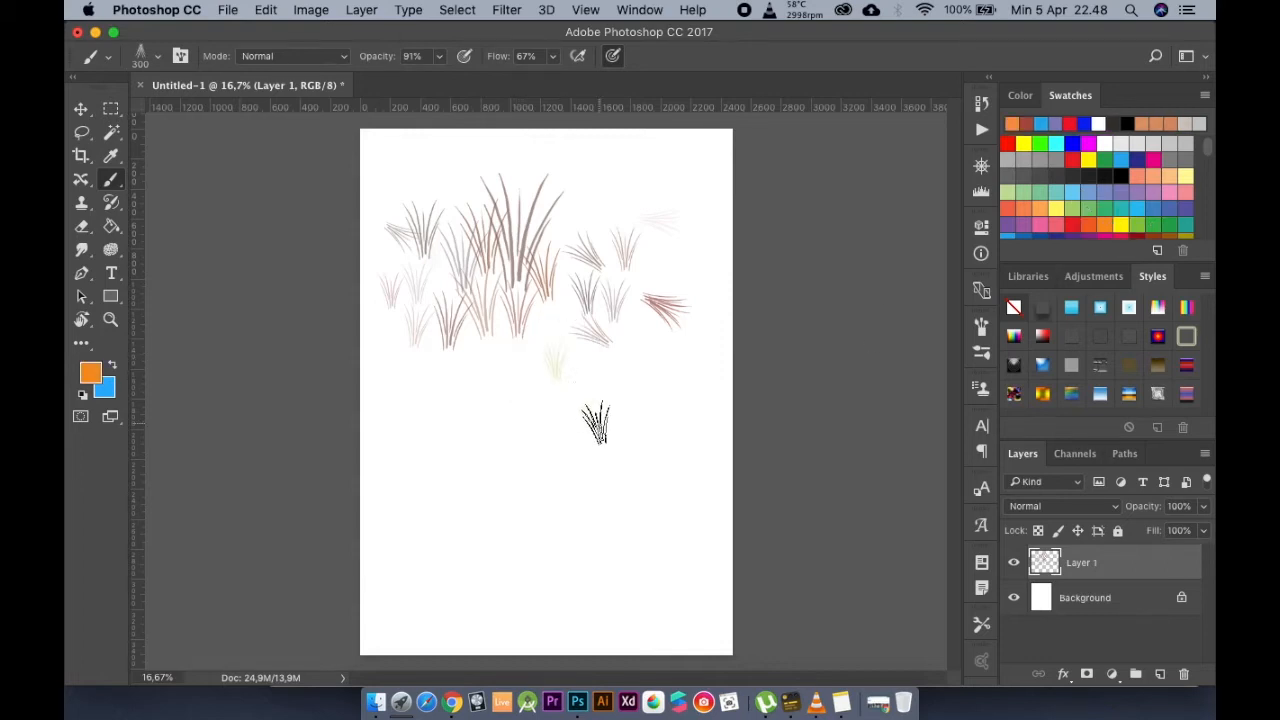
drag(520, 335, 549, 309)
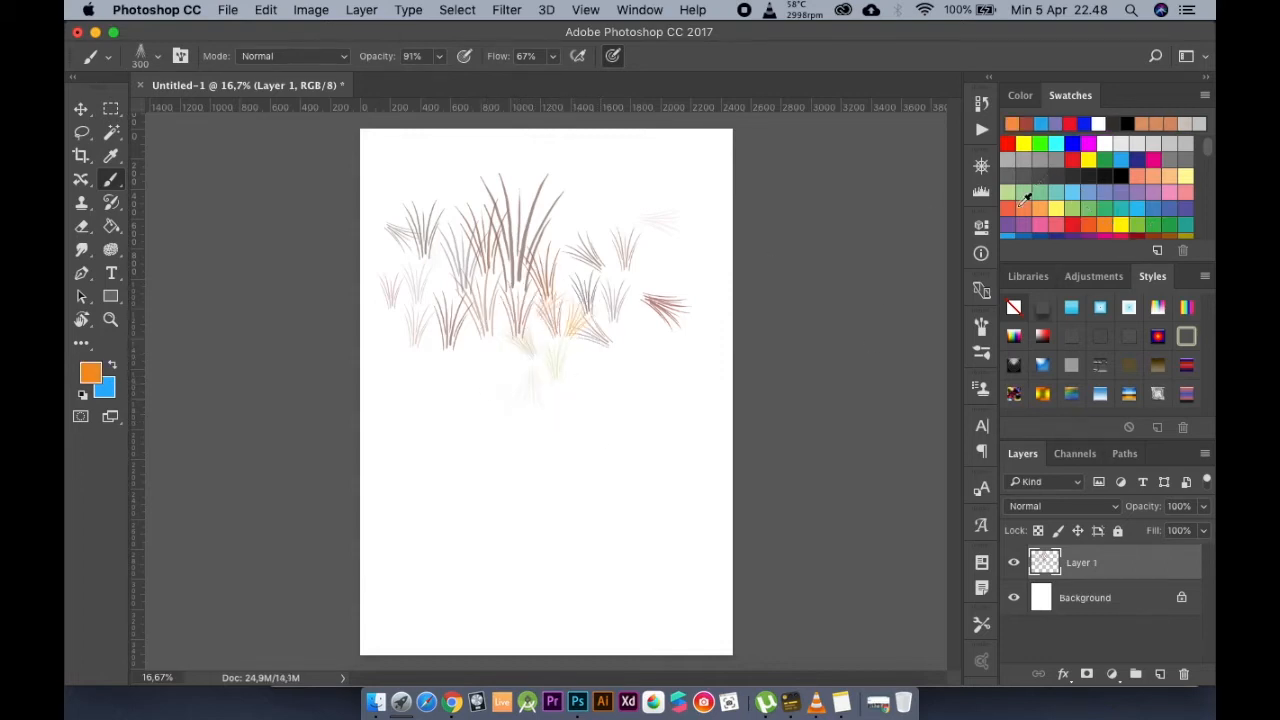
Set the foreground colour to purple and paint a grass patch at the canvas's upper right and rows across its middle
click(1006, 226)
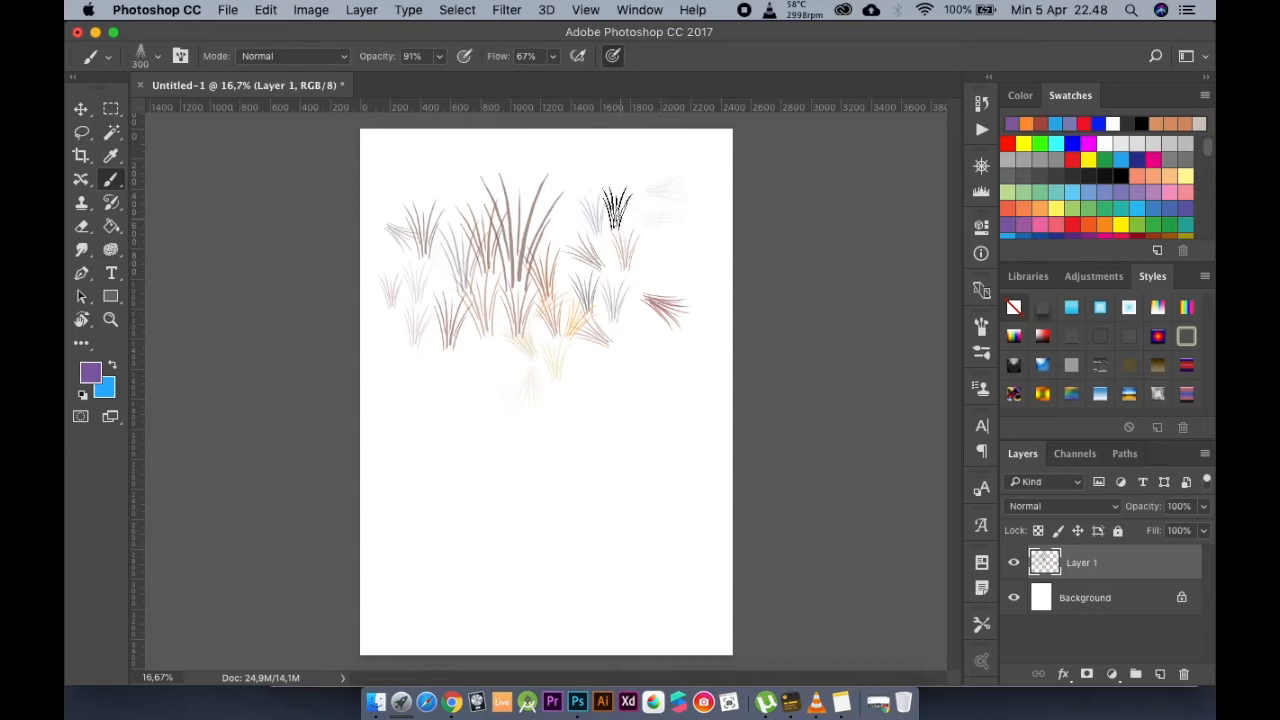
drag(560, 186, 592, 190)
drag(568, 245, 625, 282)
drag(455, 421, 628, 420)
mouse_move(414, 470)
mouse_down()
mouse_move(594, 466)
mouse_move(576, 498)
mouse_move(490, 518)
mouse_move(547, 536)
mouse_move(504, 556)
mouse_move(586, 553)
mouse_move(655, 489)
mouse_move(635, 469)
mouse_move(671, 423)
mouse_up()
drag(515, 340, 609, 349)
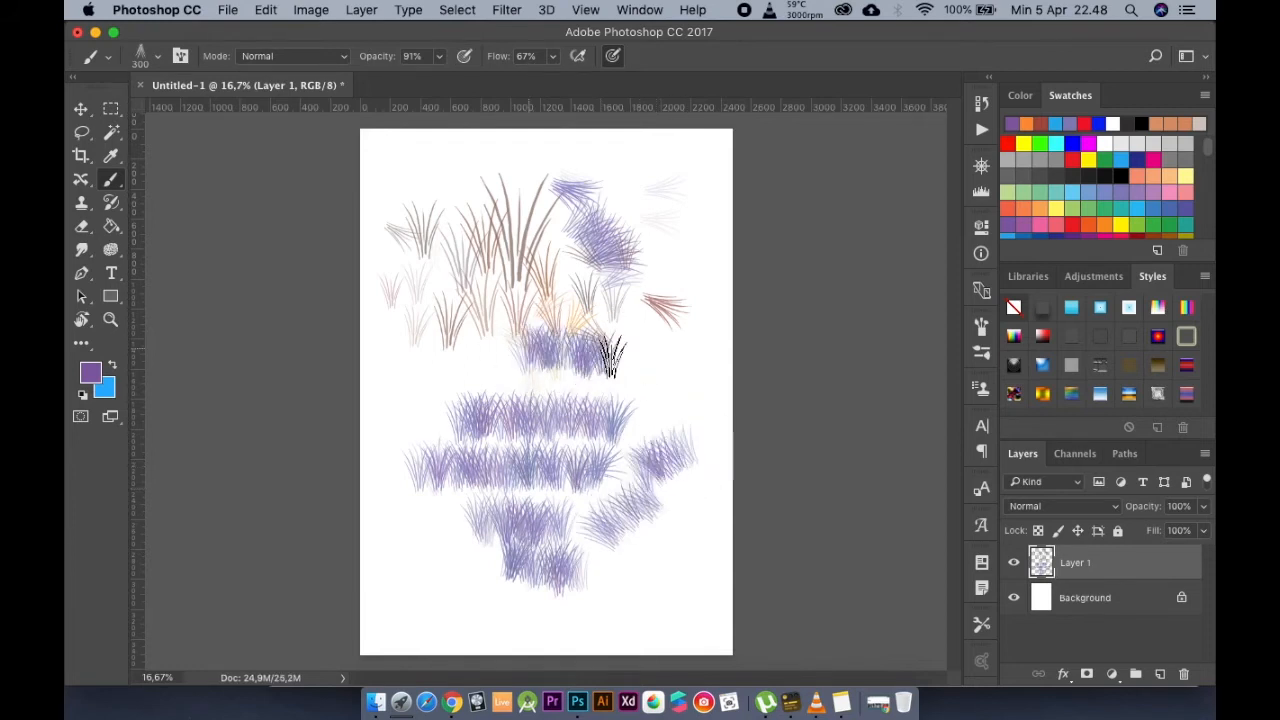
Paint more purple grass along the canvas's left side, across its lower part and over the red tuft at right
mouse_move(434, 370)
mouse_down()
mouse_move(521, 361)
mouse_move(388, 363)
mouse_move(419, 360)
mouse_move(398, 398)
mouse_move(457, 420)
mouse_up()
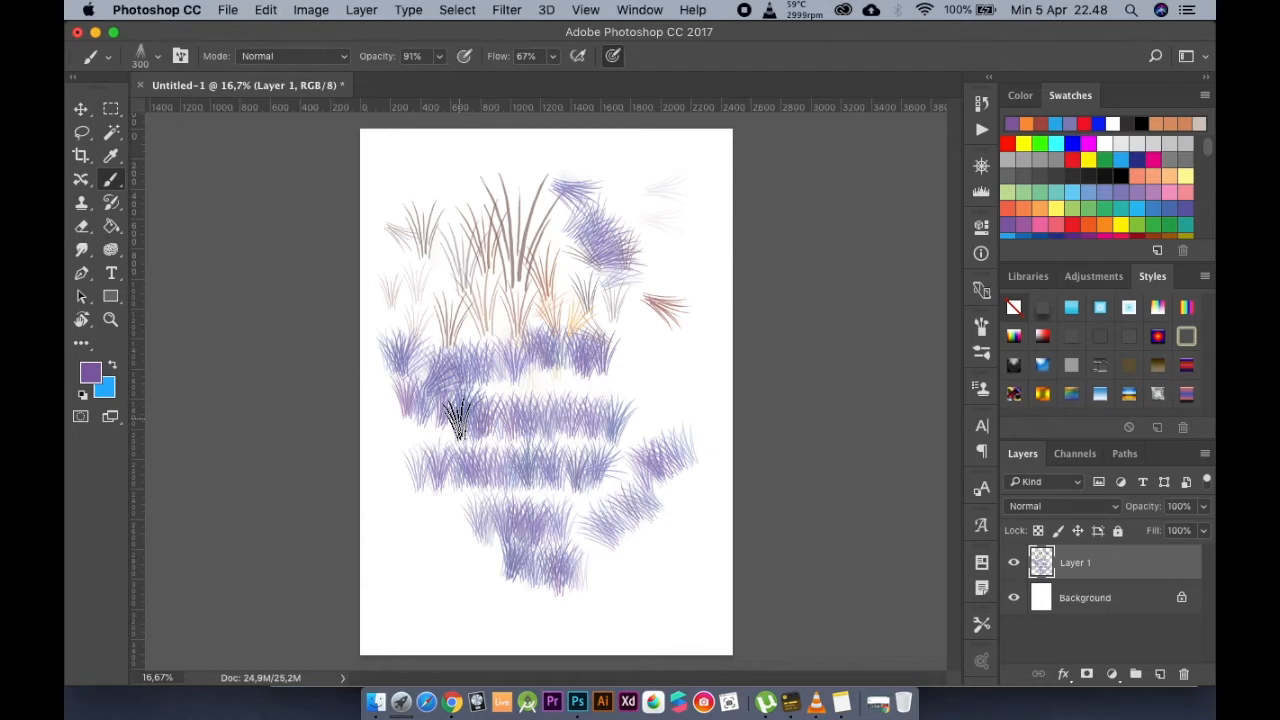
drag(409, 523, 477, 509)
mouse_move(460, 560)
mouse_down()
mouse_move(471, 600)
mouse_move(557, 600)
mouse_move(640, 571)
mouse_move(630, 560)
mouse_up()
scroll(630, 560, up, 1)
scroll(630, 555, up, 2)
scroll(714, 286, down, 1)
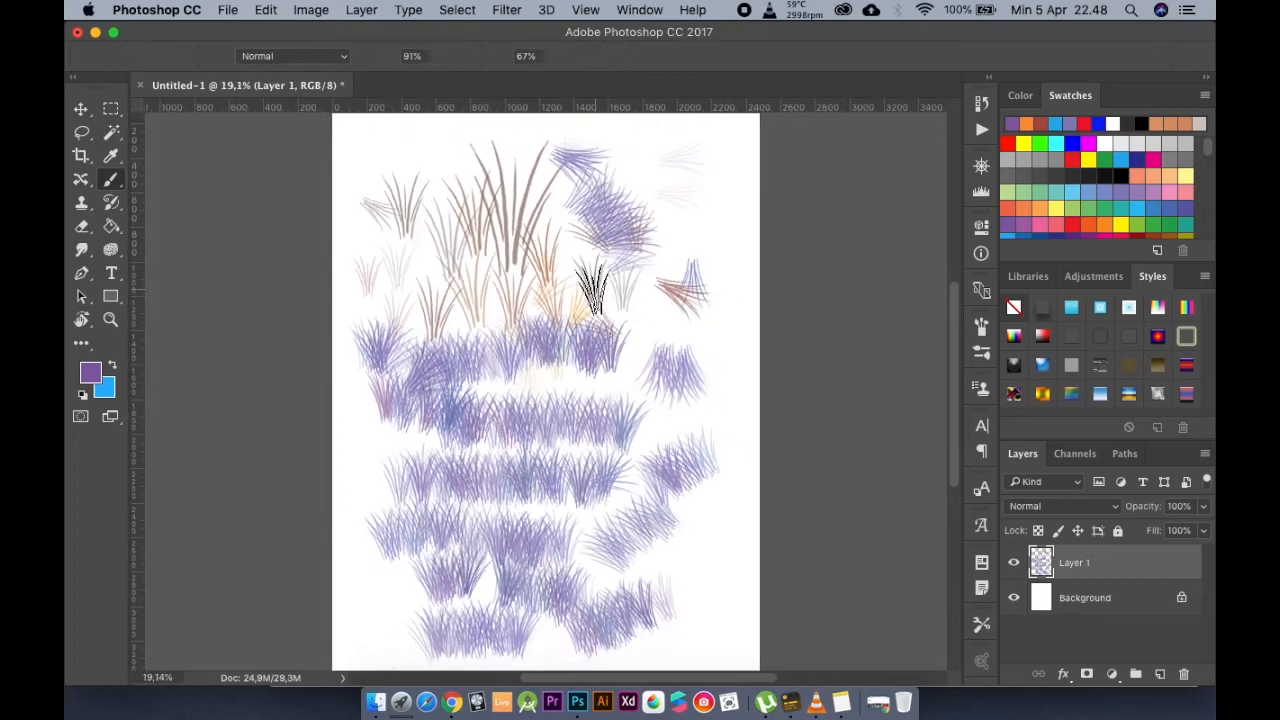
drag(592, 290, 684, 288)
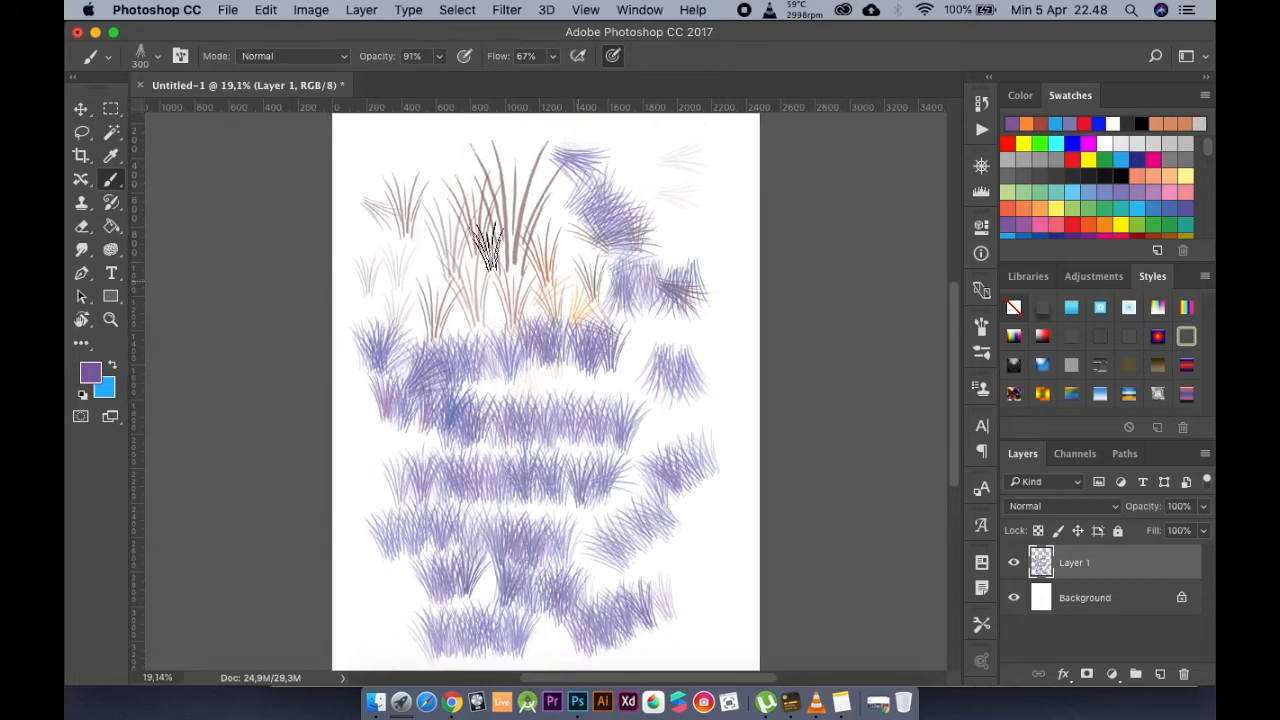
Choose the 200 px palm-shaped brush tip from the brush presets
click(159, 58)
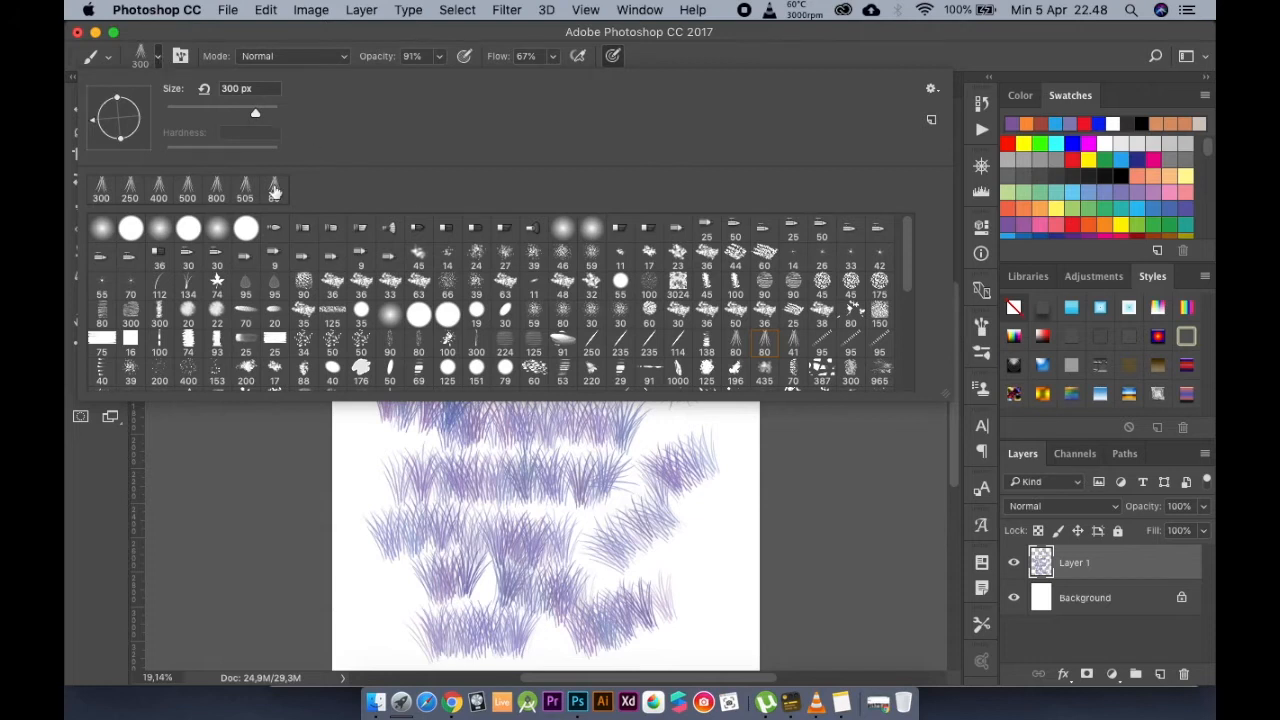
drag(907, 251, 910, 323)
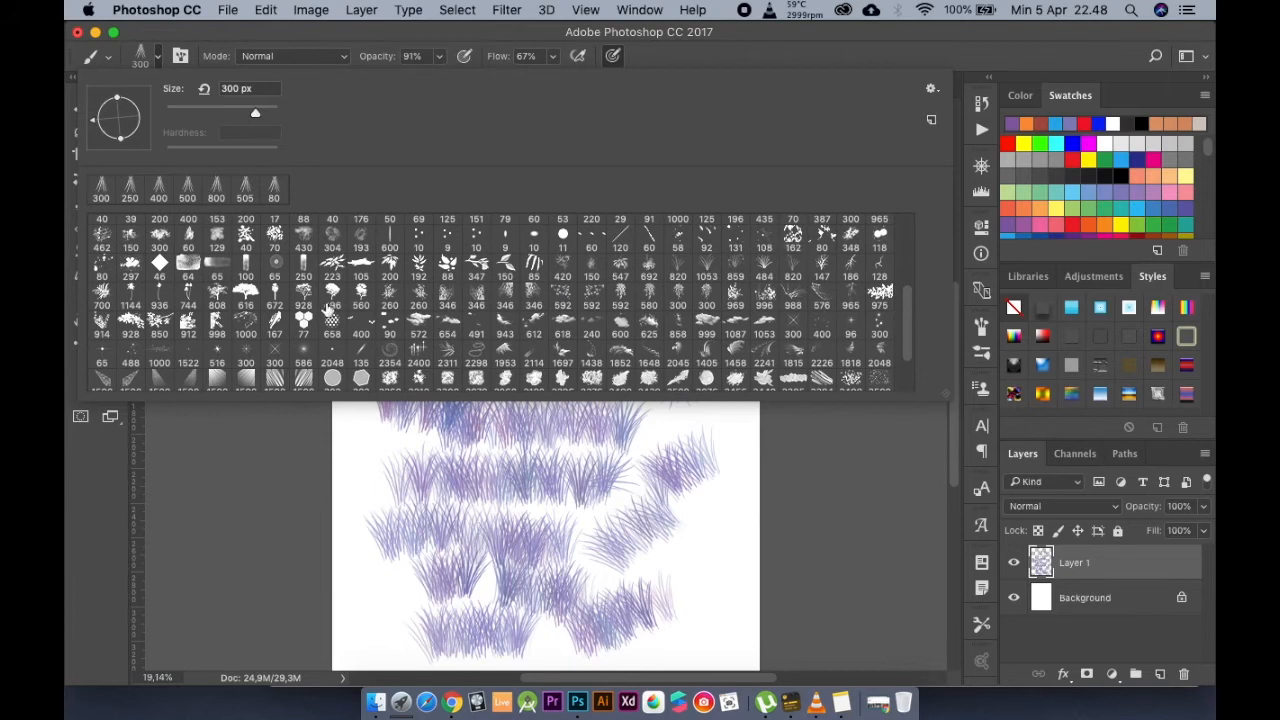
click(391, 265)
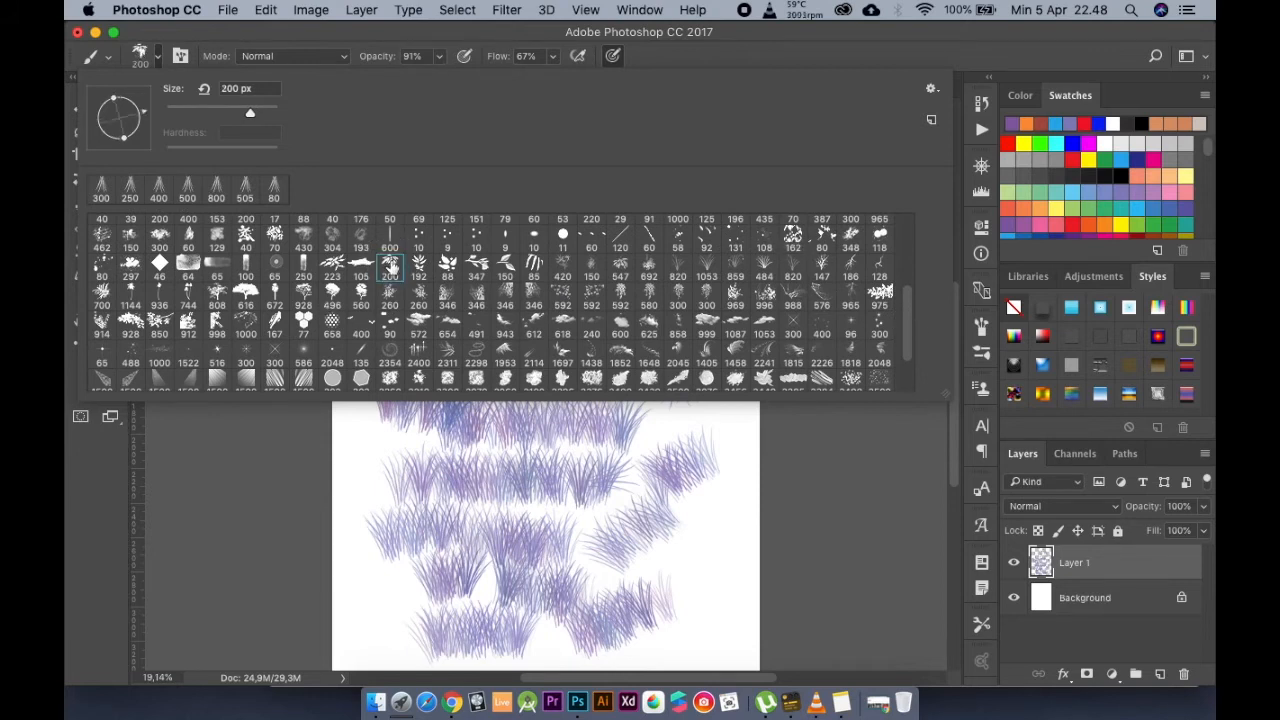
Delete the painted Layer 1 and add a new blank layer in its place
click(1107, 570)
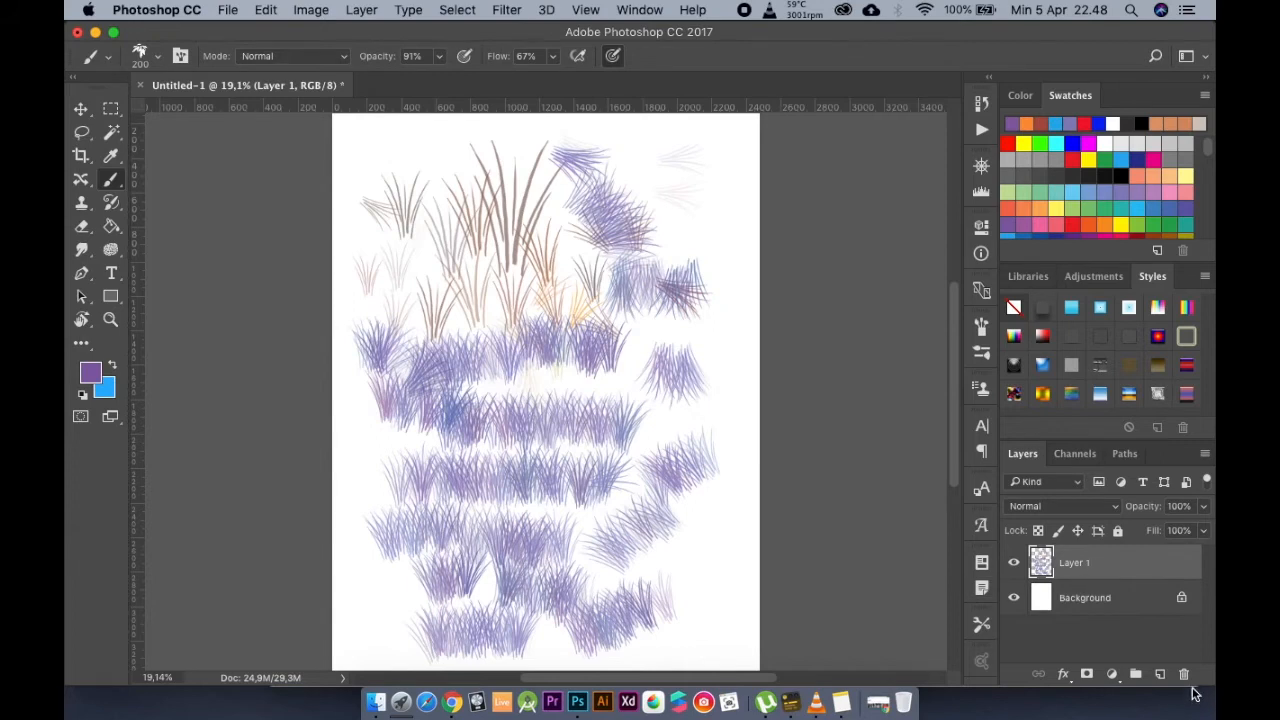
click(1184, 675)
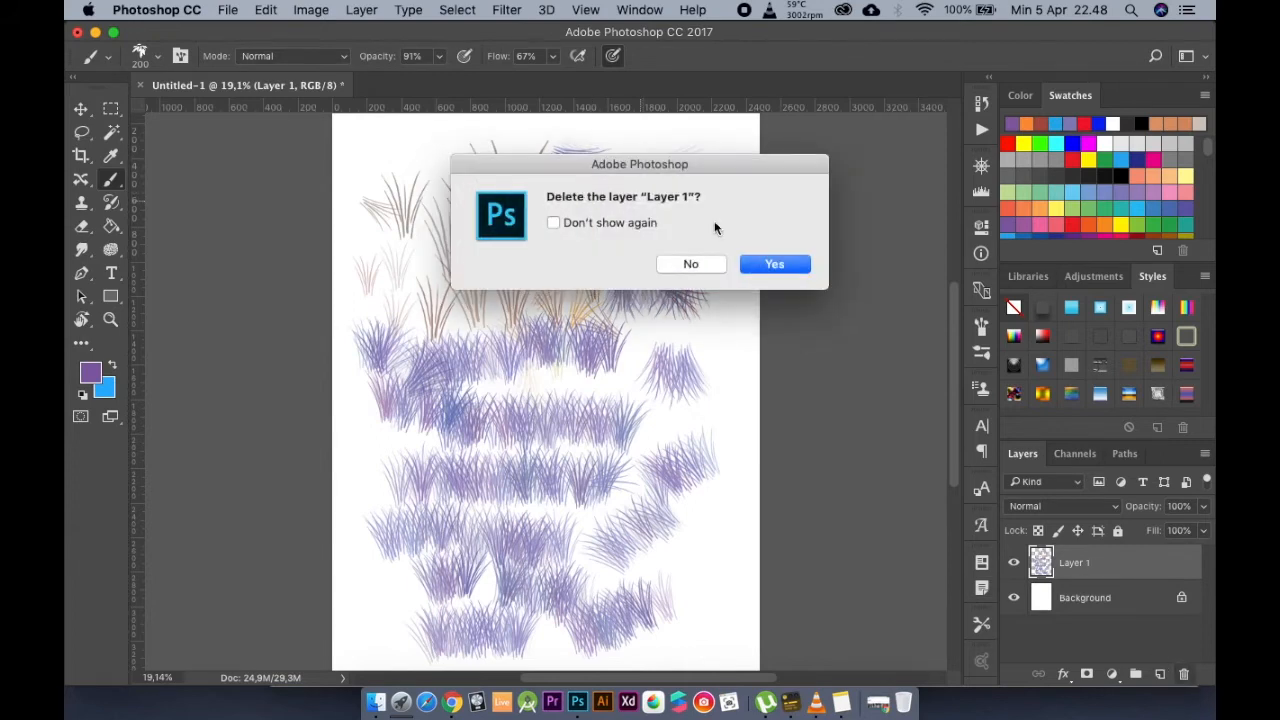
click(768, 264)
click(1160, 675)
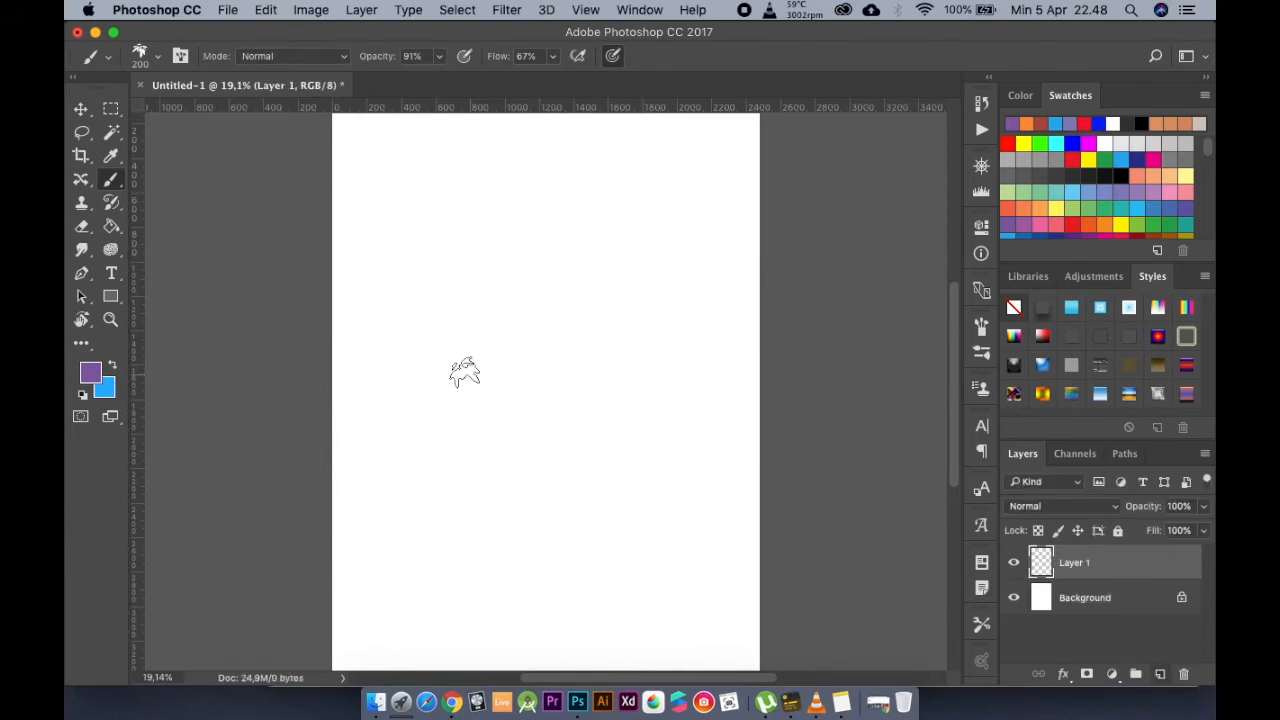
Enlarge the palm-shaped brush to 800 px and stamp overlapping purple leaf clusters over the canvas's upper and middle area
key(bracketright)
key(bracketright)
key(bracketright)
key(bracketright)
key(bracketright)
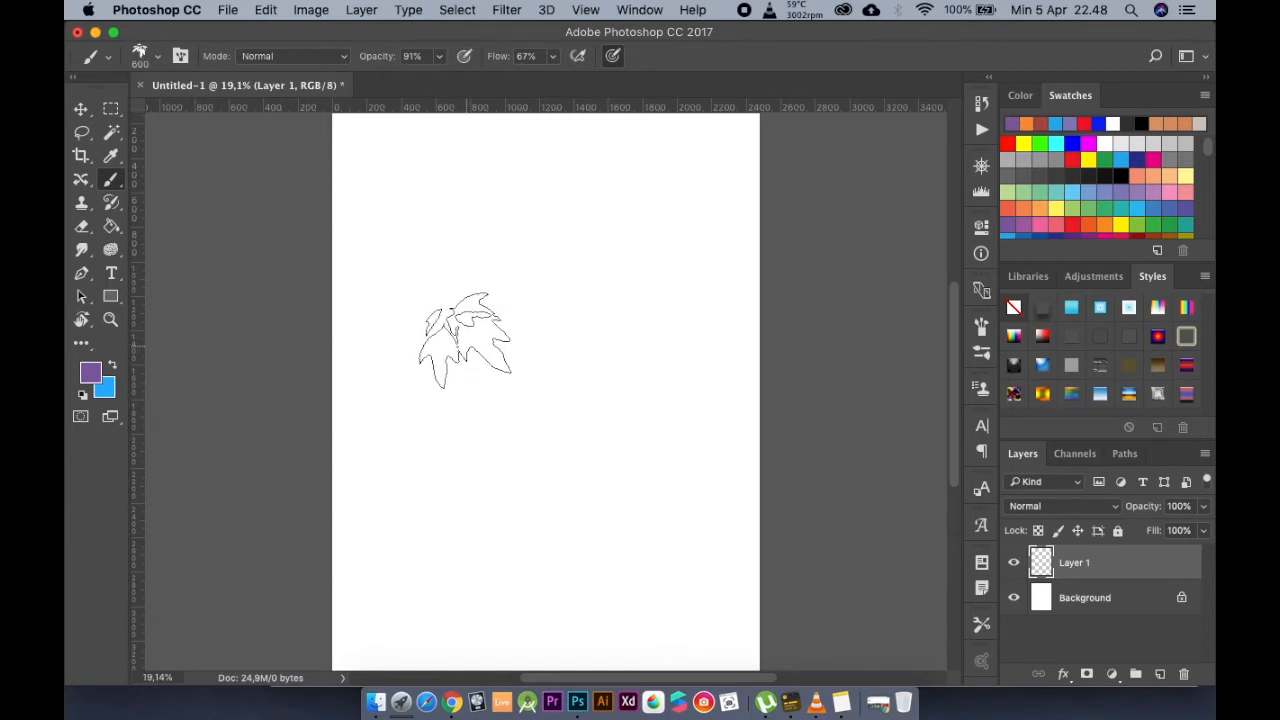
click(471, 311)
click(566, 270)
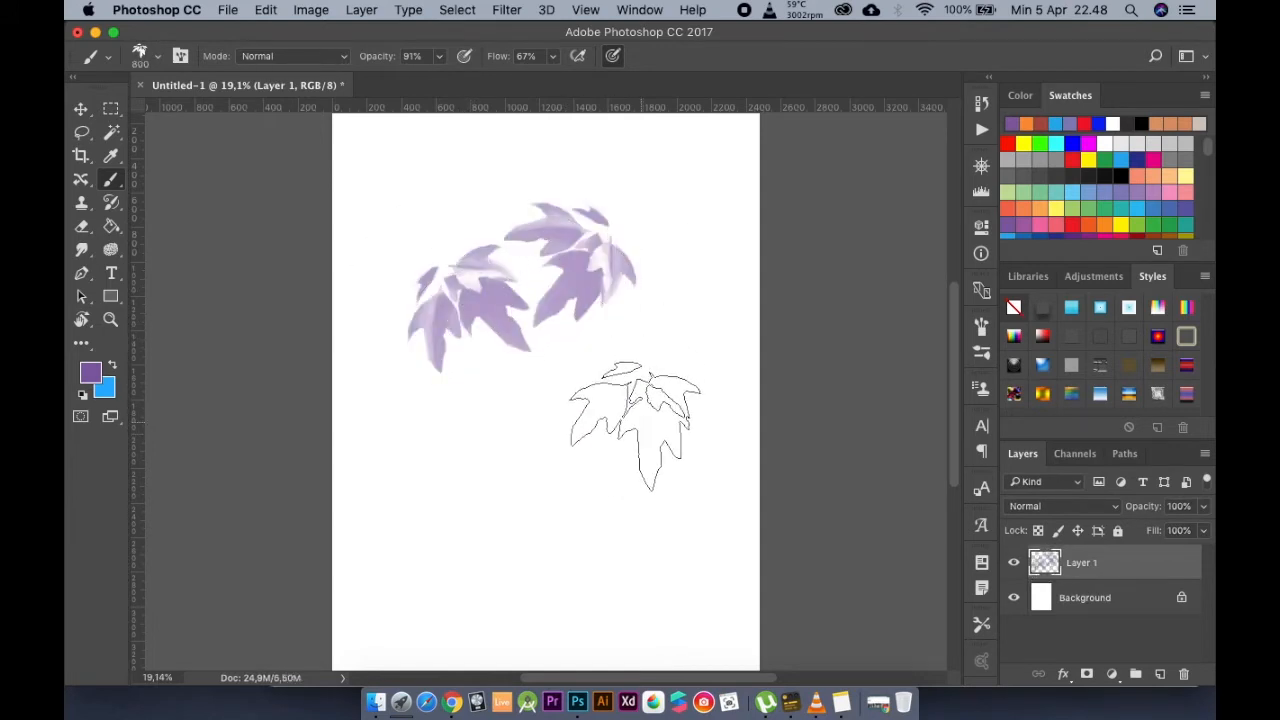
click(450, 218)
click(398, 305)
click(445, 415)
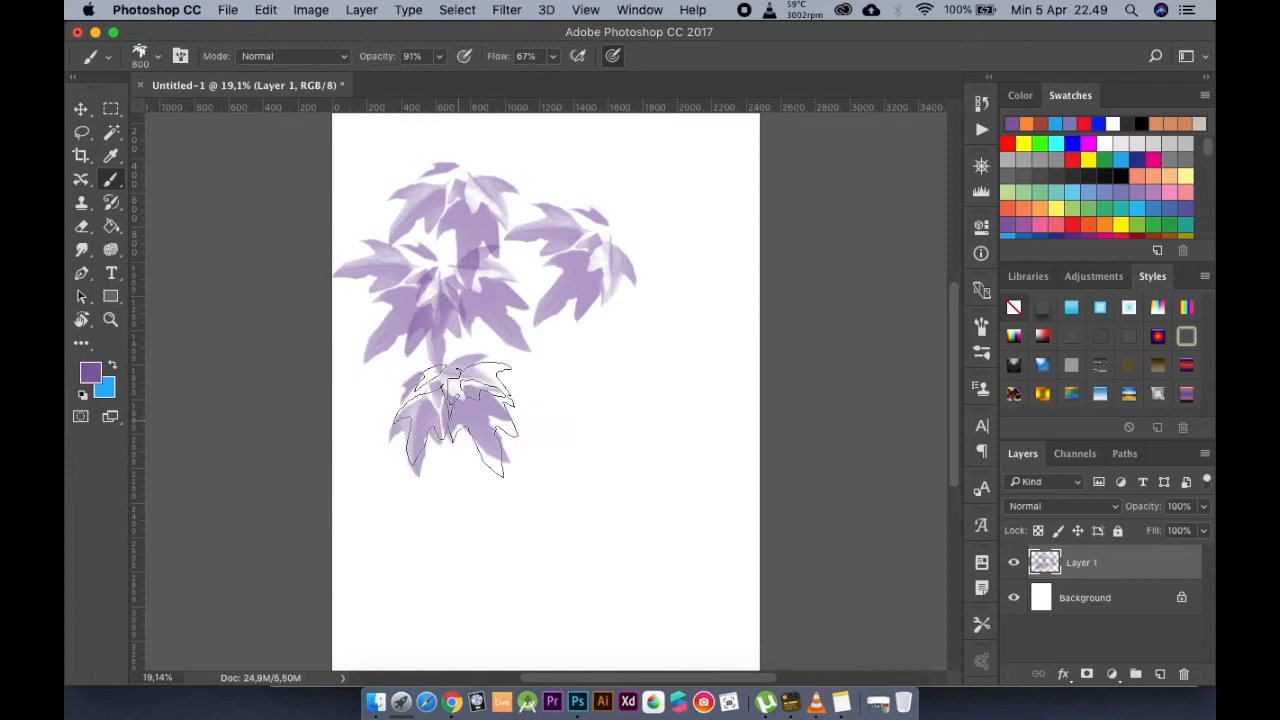
click(560, 365)
click(528, 400)
click(559, 455)
scroll(572, 515, up, 6)
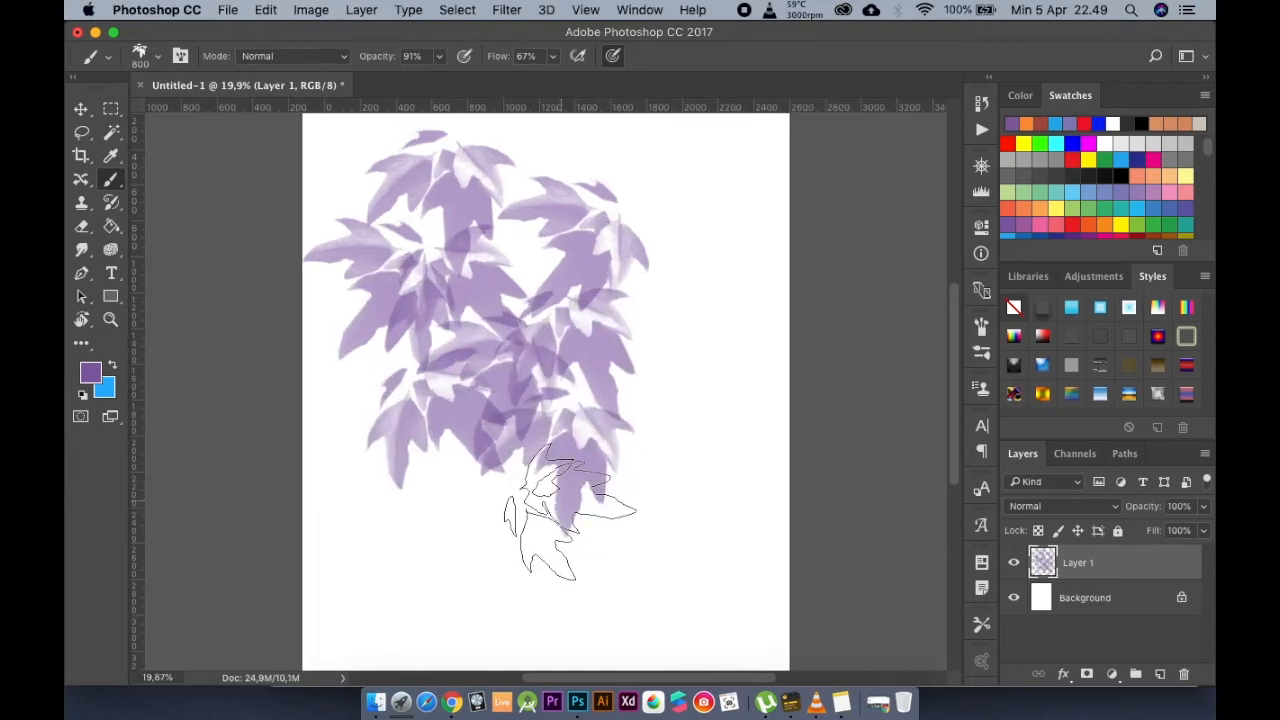
Undo all the purple leaf stamps on Layer 1
scroll(565, 515, down, 6)
key(super+z)
key(super+z)
key(super+alt+z)
key(super+alt+z)
key(super+alt+z)
key(super+alt+z)
key(super+alt+z)
key(super+alt+z)
key(super+alt+z)
key(super+alt+z)
key(super+alt+z)
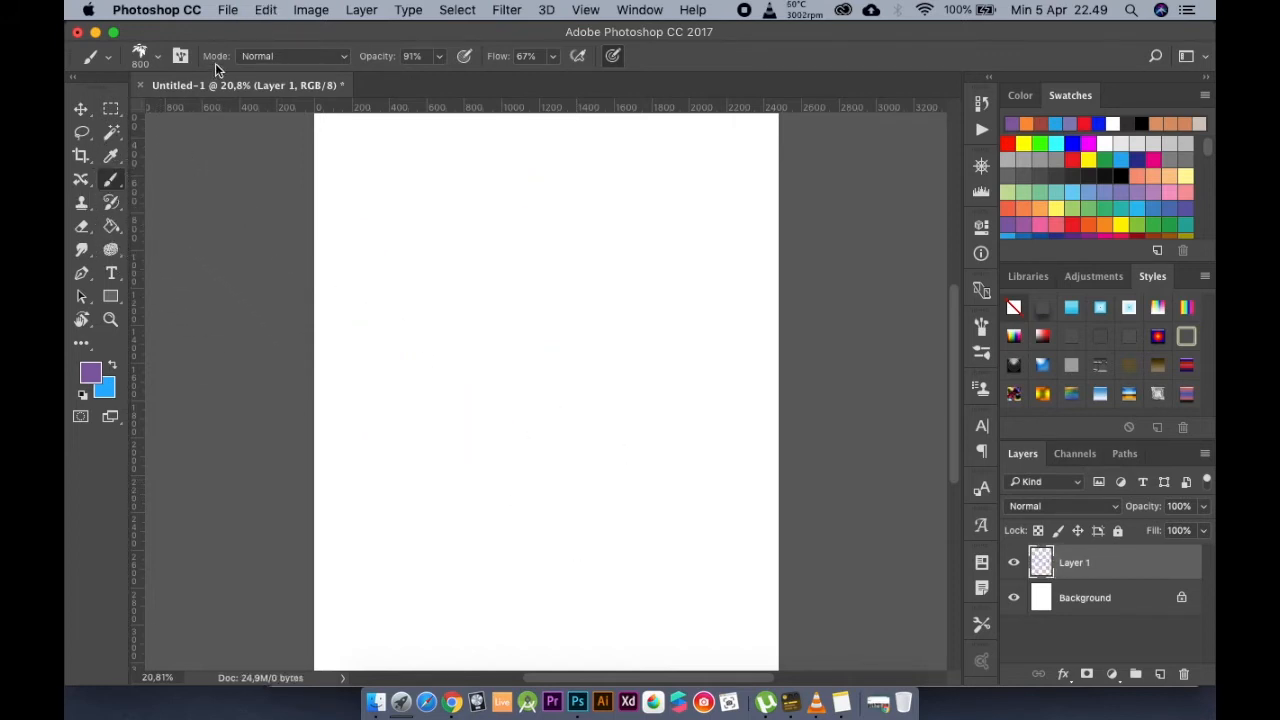
Browse the brush presets and choose the hard round brush tip
click(159, 58)
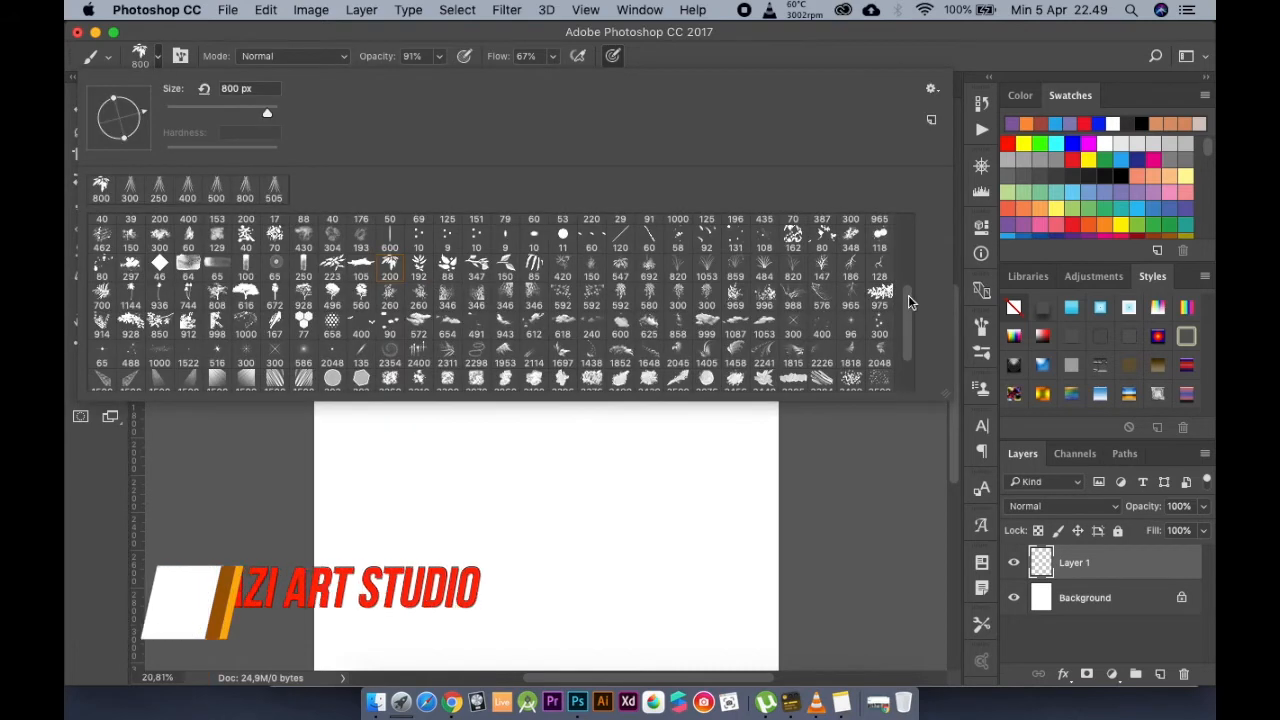
scroll(906, 305, down, 2)
scroll(906, 343, up, 2)
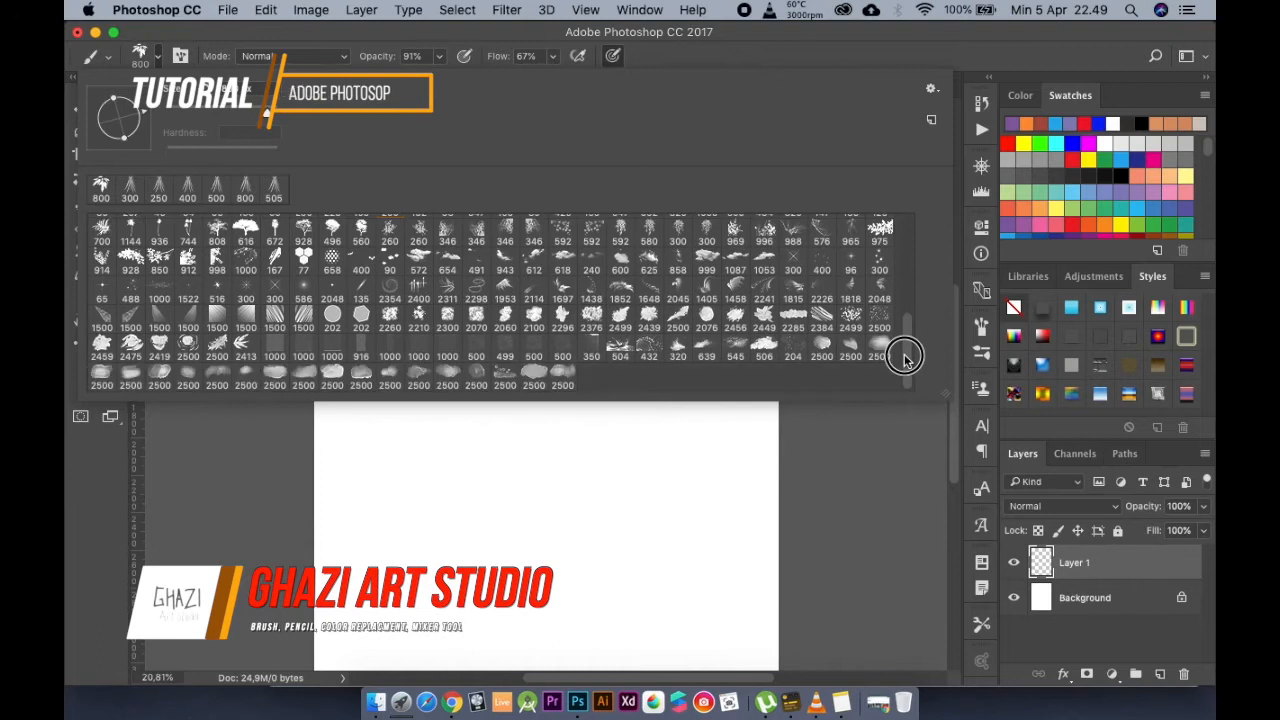
scroll(914, 270, up, 3)
scroll(916, 255, up, 3)
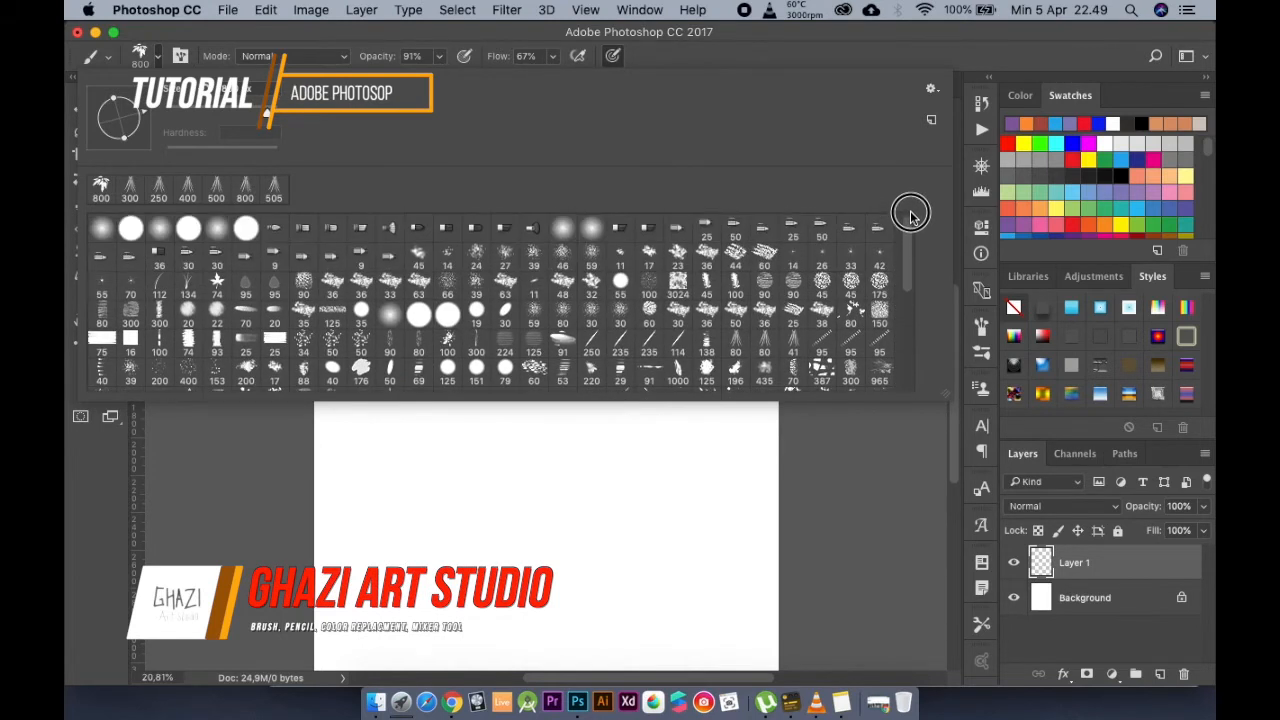
click(131, 229)
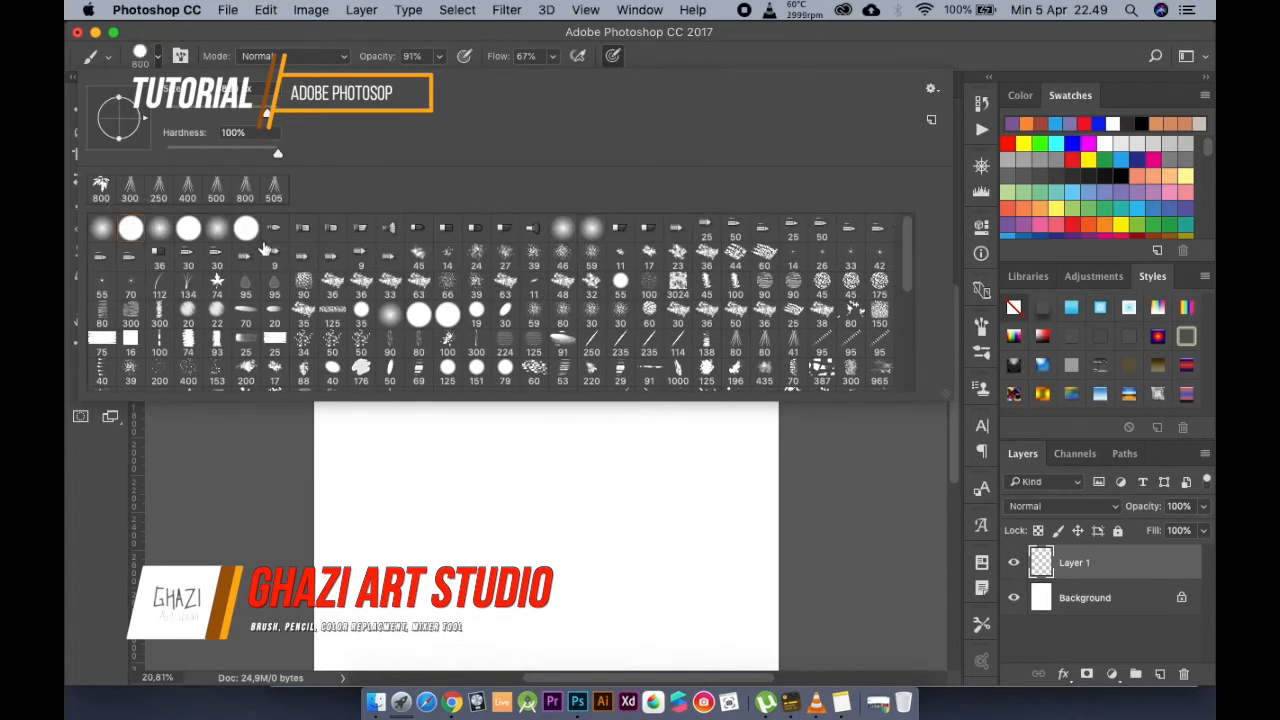
Test the 800 px round brush with one purple dab, undo it, and reduce the brush size to 250 px
click(457, 456)
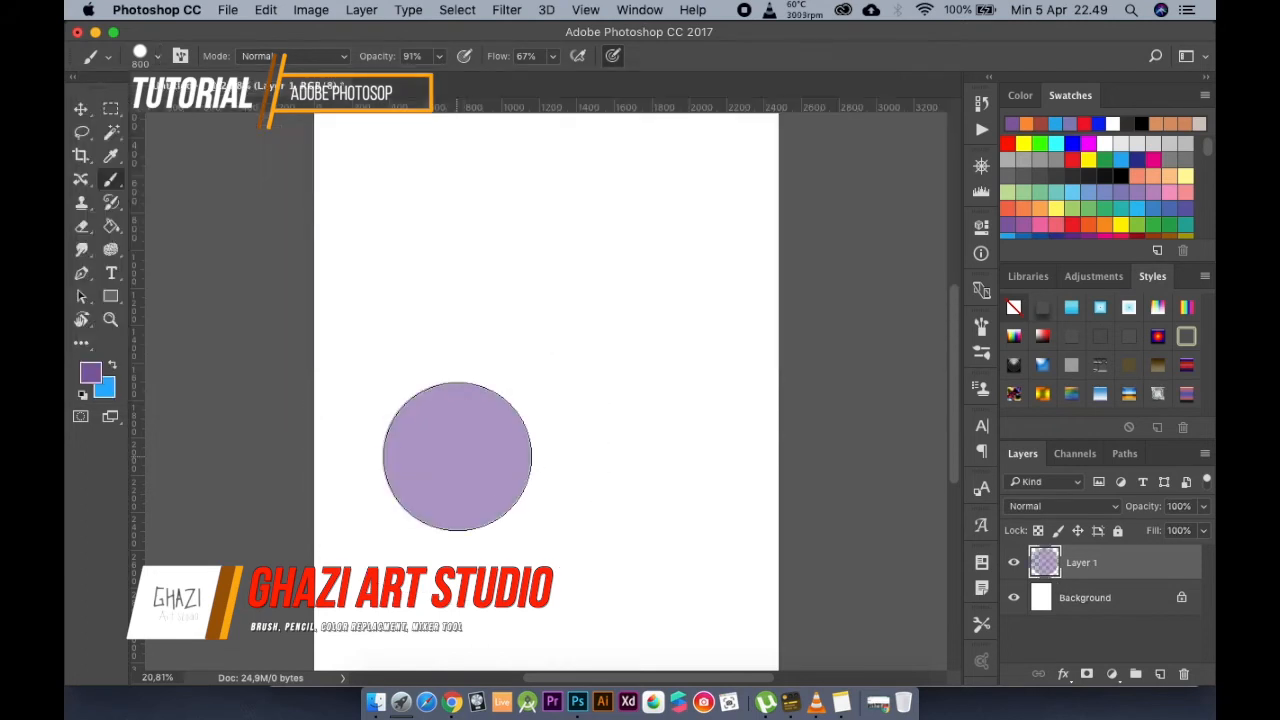
key(super+z)
key(bracketleft)
key(bracketleft)
key(bracketleft)
key(bracketleft)
key(bracketleft)
key(bracketleft)
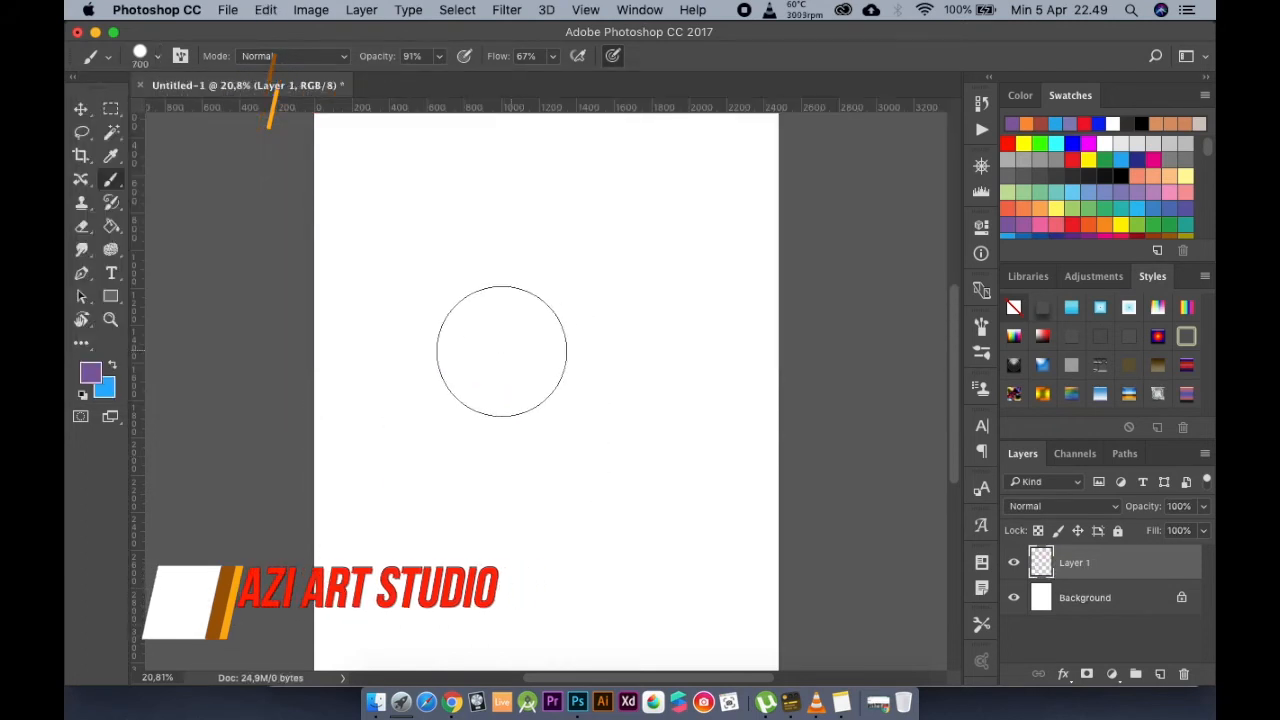
Try a hard-edged 250 px purple stroke near the top of the canvas and undo it
scroll(408, 242, up, 3)
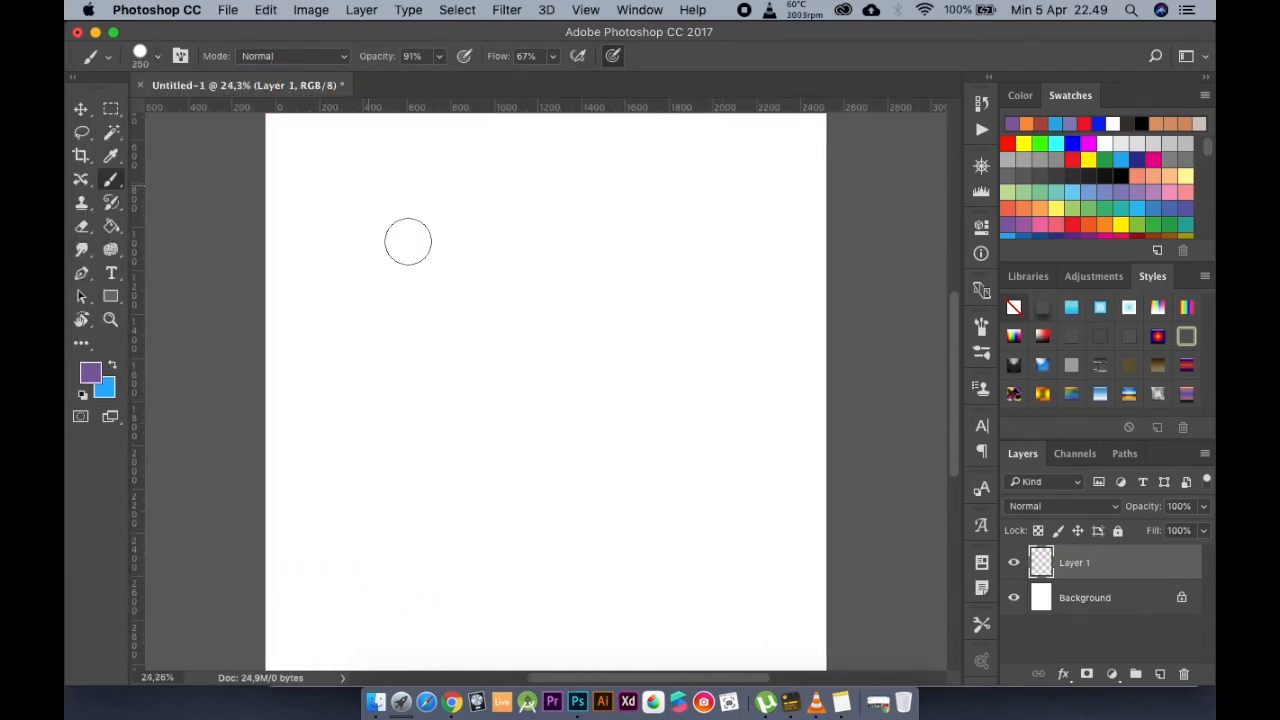
drag(386, 266, 433, 335)
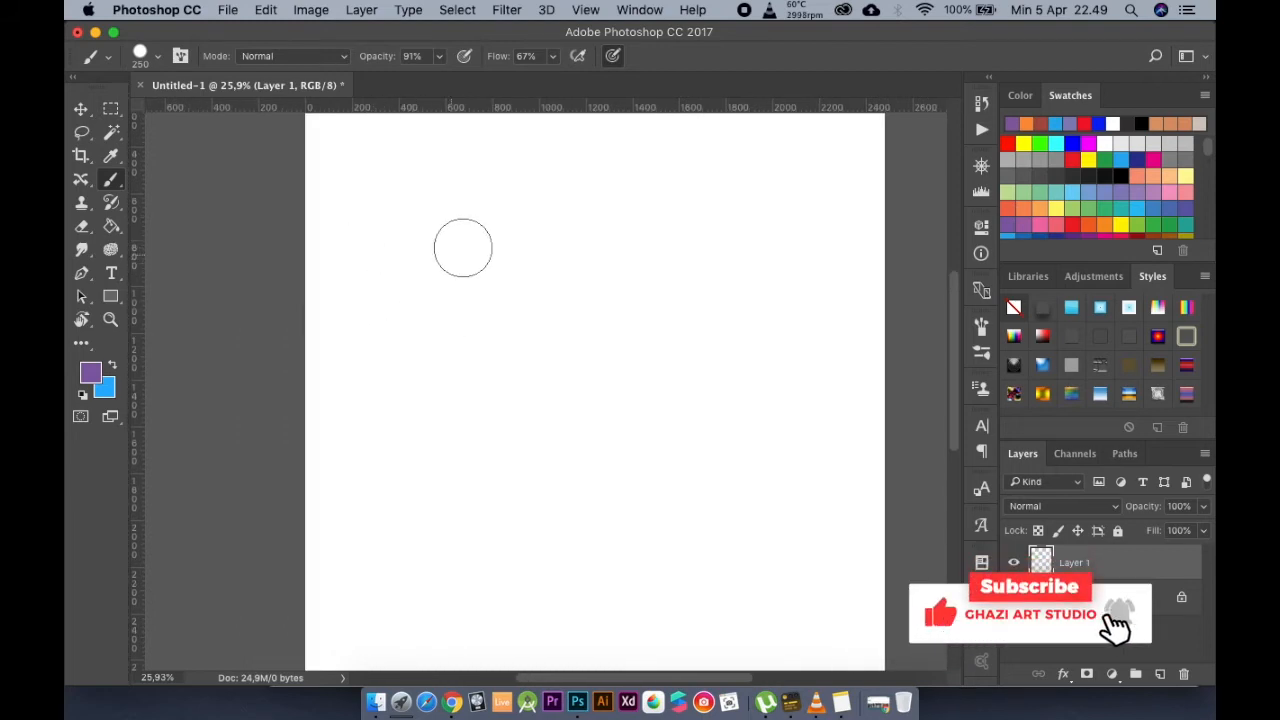
mouse_move(366, 243)
mouse_down()
mouse_move(514, 249)
mouse_move(466, 249)
mouse_move(475, 268)
mouse_up()
key(super+z)
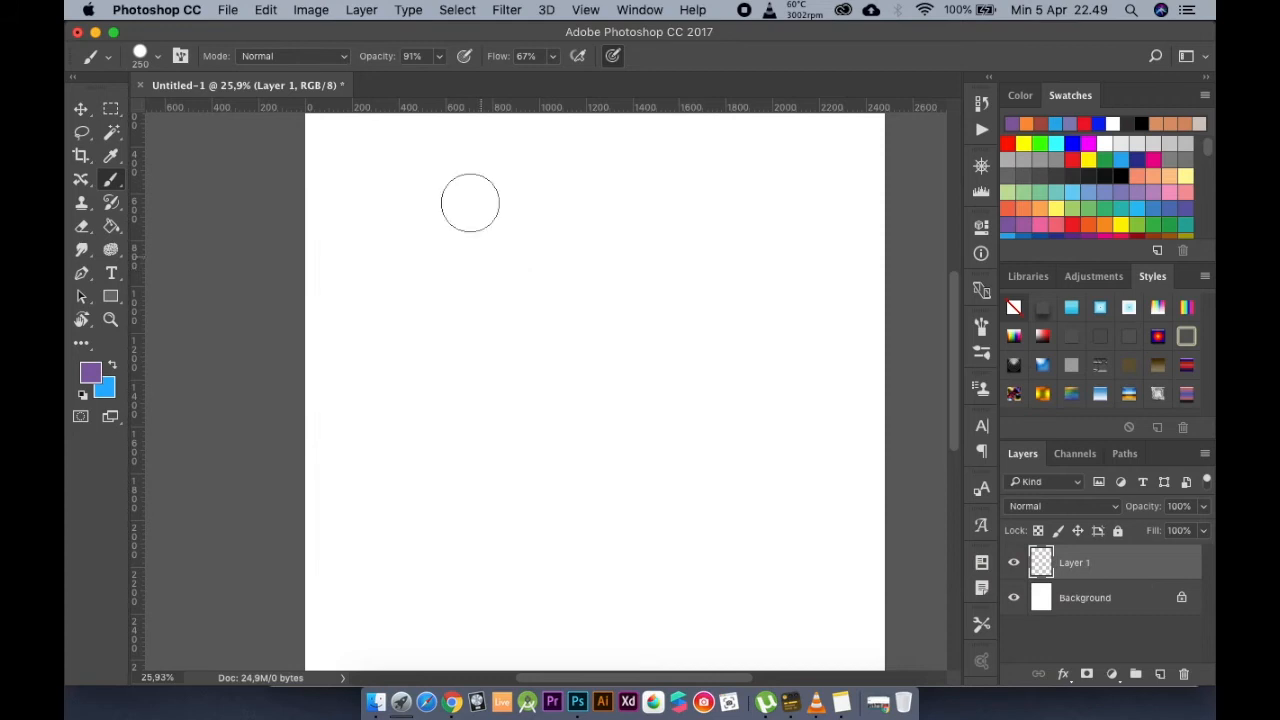
Set the round brush's hardness to 0% and dab a soft purple spot on the canvas
click(160, 58)
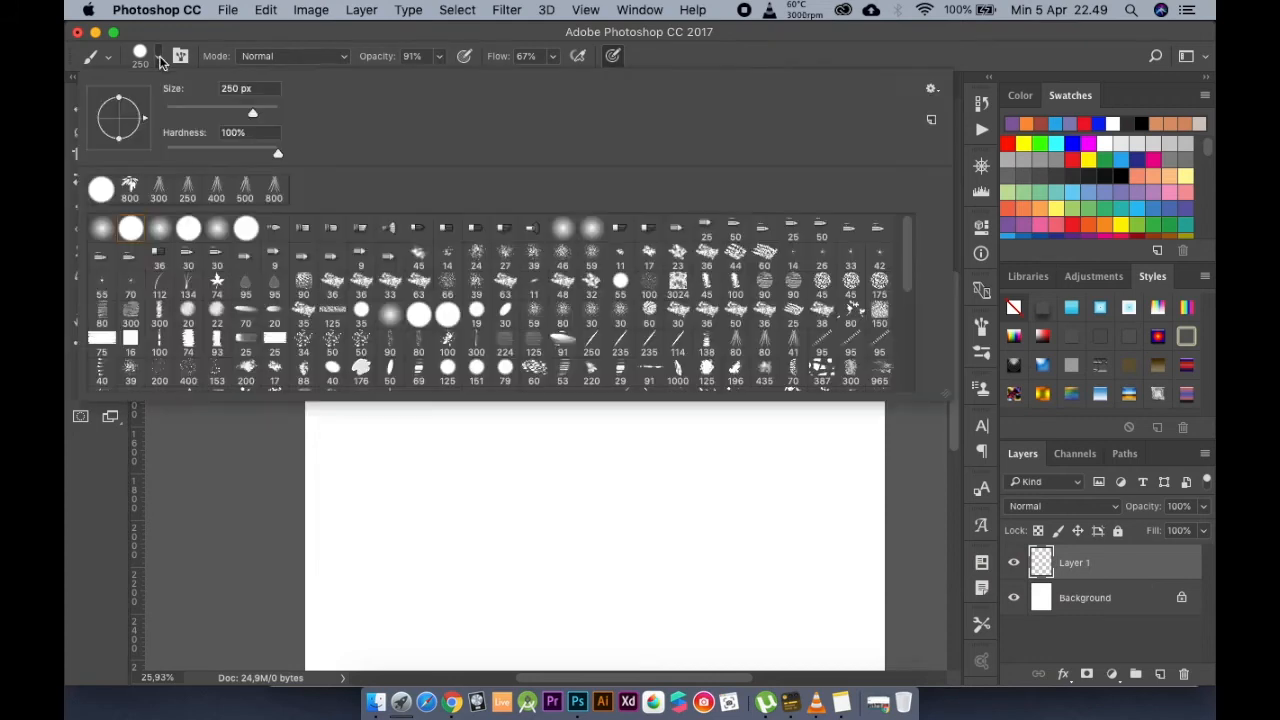
drag(277, 157, 167, 157)
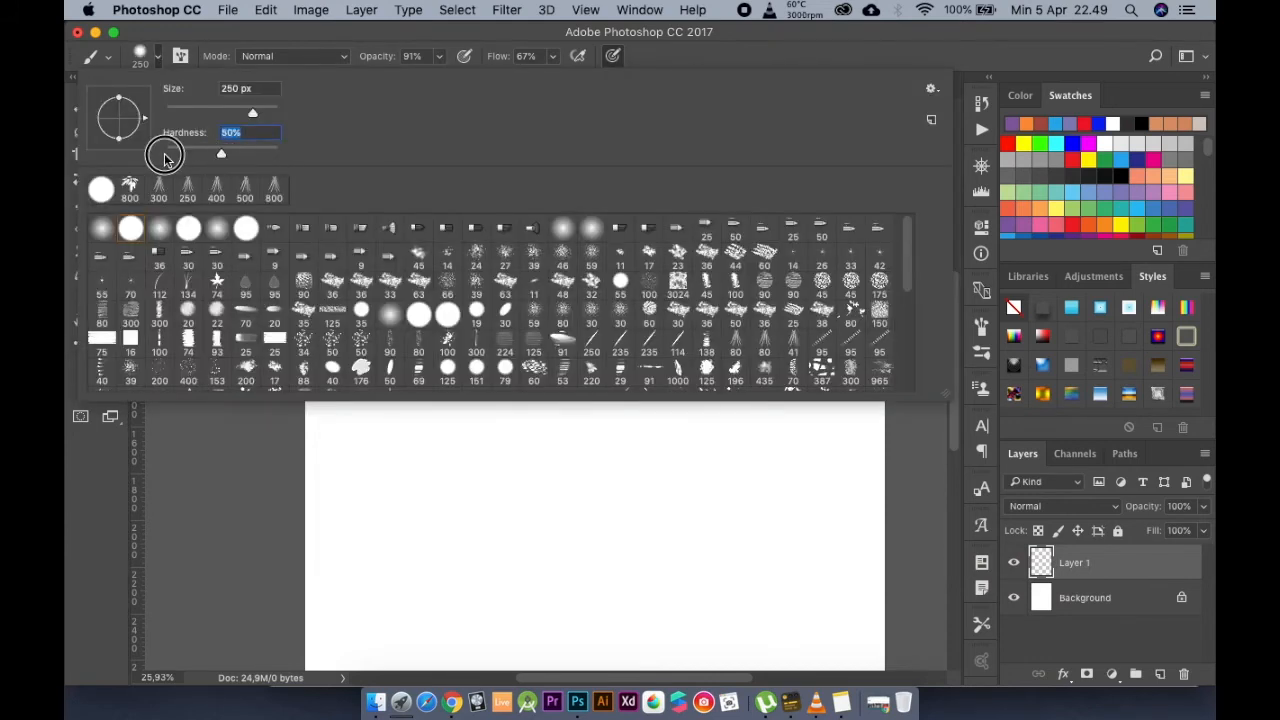
click(458, 420)
Try soft-edged purple strokes above the spot and undo each of them
mouse_move(548, 265)
mouse_down()
mouse_move(435, 352)
mouse_move(509, 384)
mouse_up()
key(super+z)
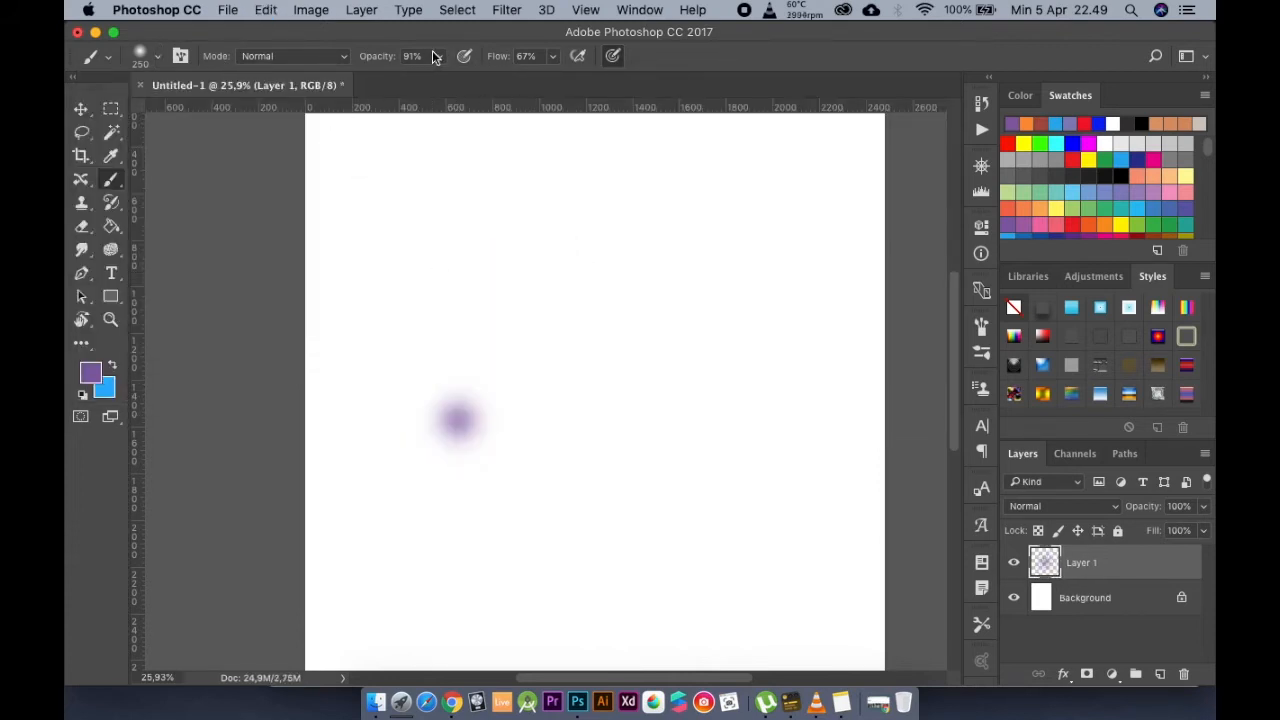
mouse_move(505, 205)
mouse_down()
mouse_move(406, 328)
mouse_move(466, 297)
mouse_up()
key(super+z)
Choose the 30 px hard round tip, try a thin loop, and replace it with a 100 px curl above the soft spot
click(978, 330)
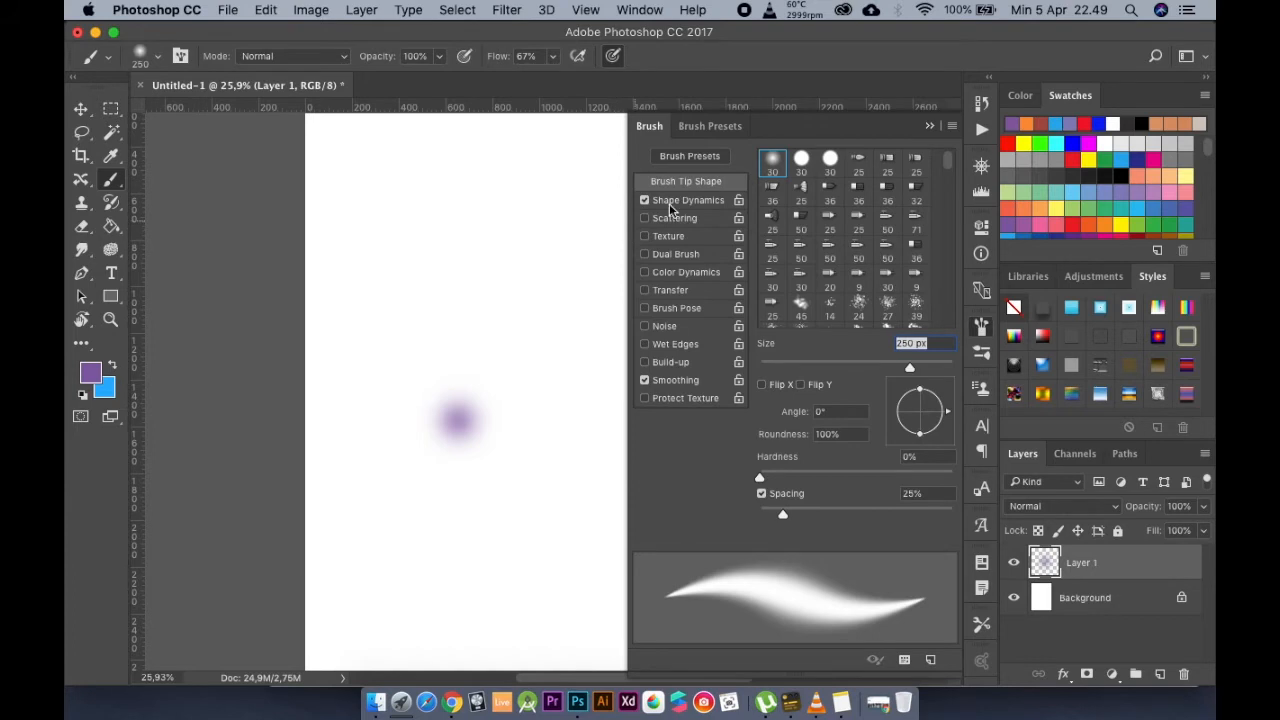
click(801, 160)
drag(478, 197, 437, 289)
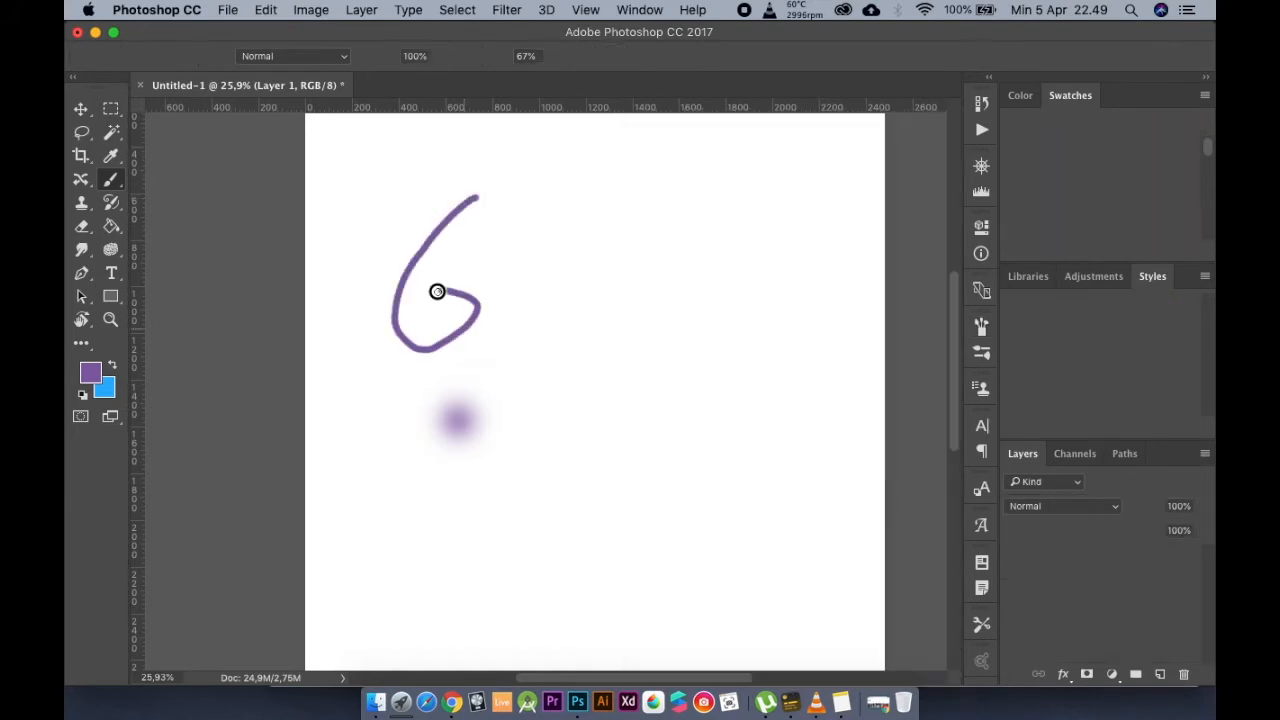
key(super+z)
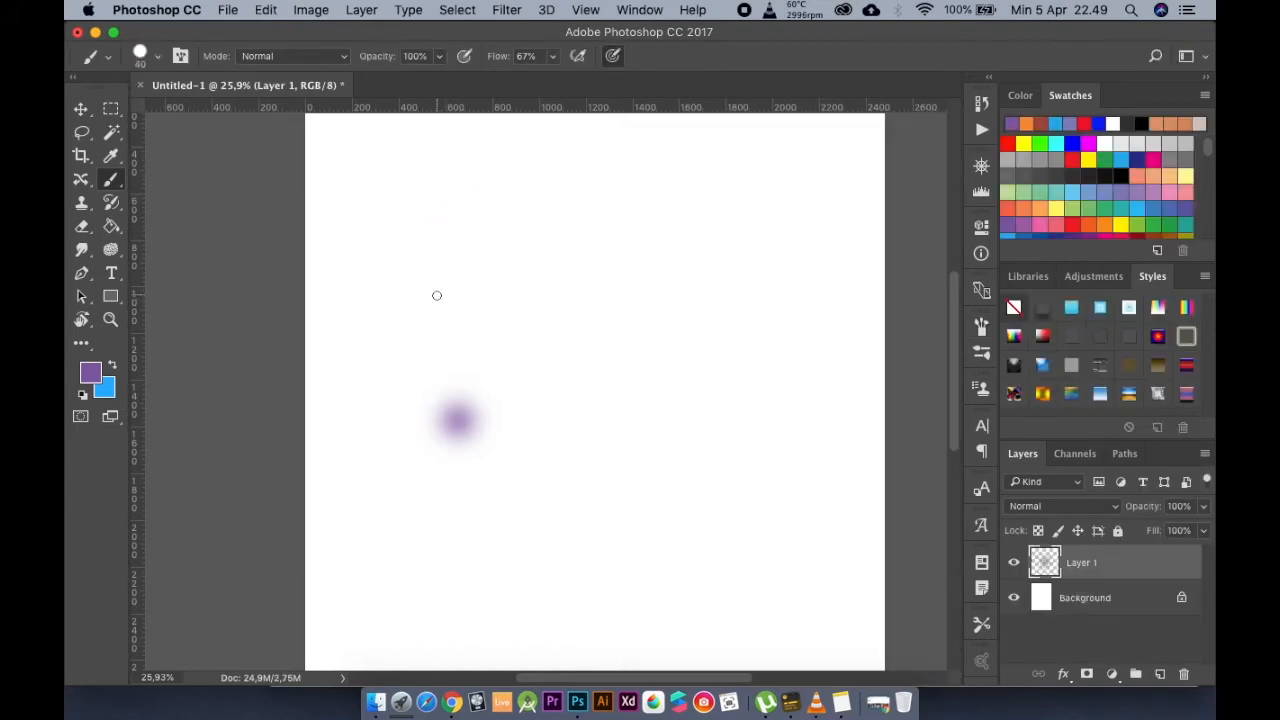
mouse_move(380, 228)
mouse_down()
mouse_move(500, 228)
mouse_move(480, 215)
mouse_move(428, 269)
mouse_move(448, 302)
mouse_move(511, 270)
mouse_up()
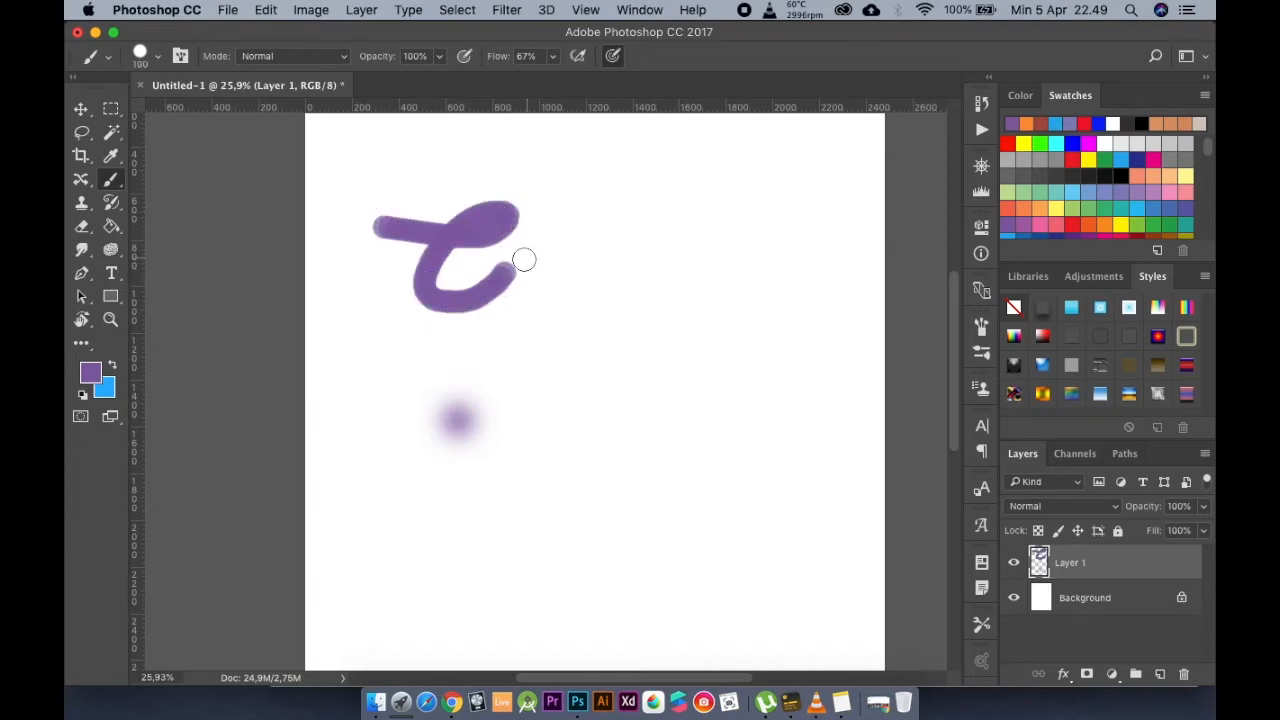
Lower the 100 px brush's hardness and paint a softer curved stroke below the hard-edged curl
click(155, 57)
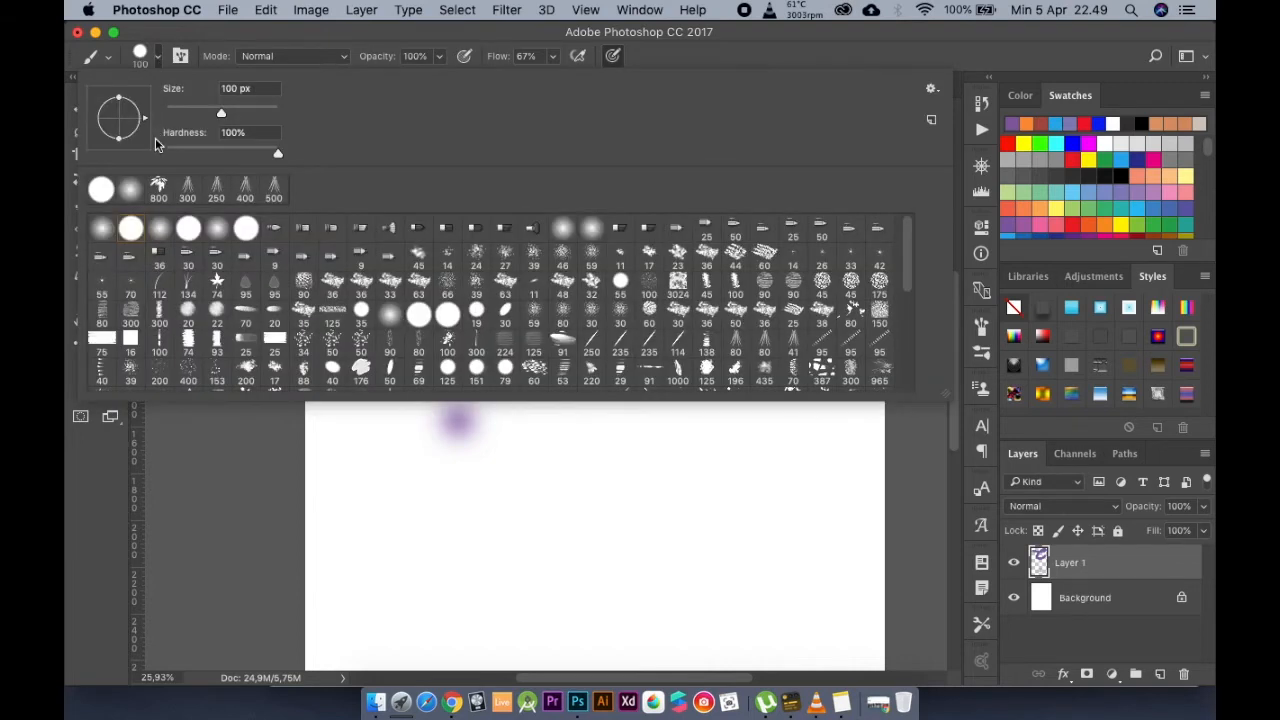
drag(241, 157, 204, 158)
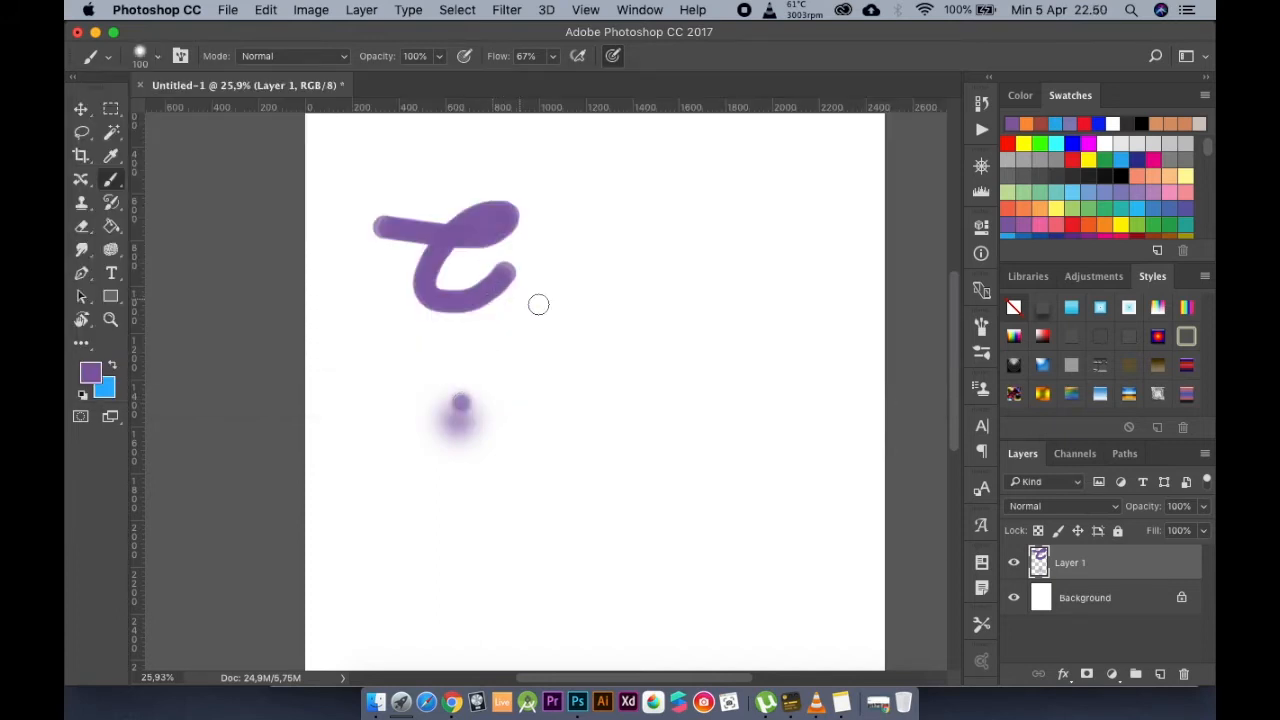
mouse_move(537, 303)
mouse_down()
mouse_move(514, 399)
mouse_move(560, 337)
mouse_up()
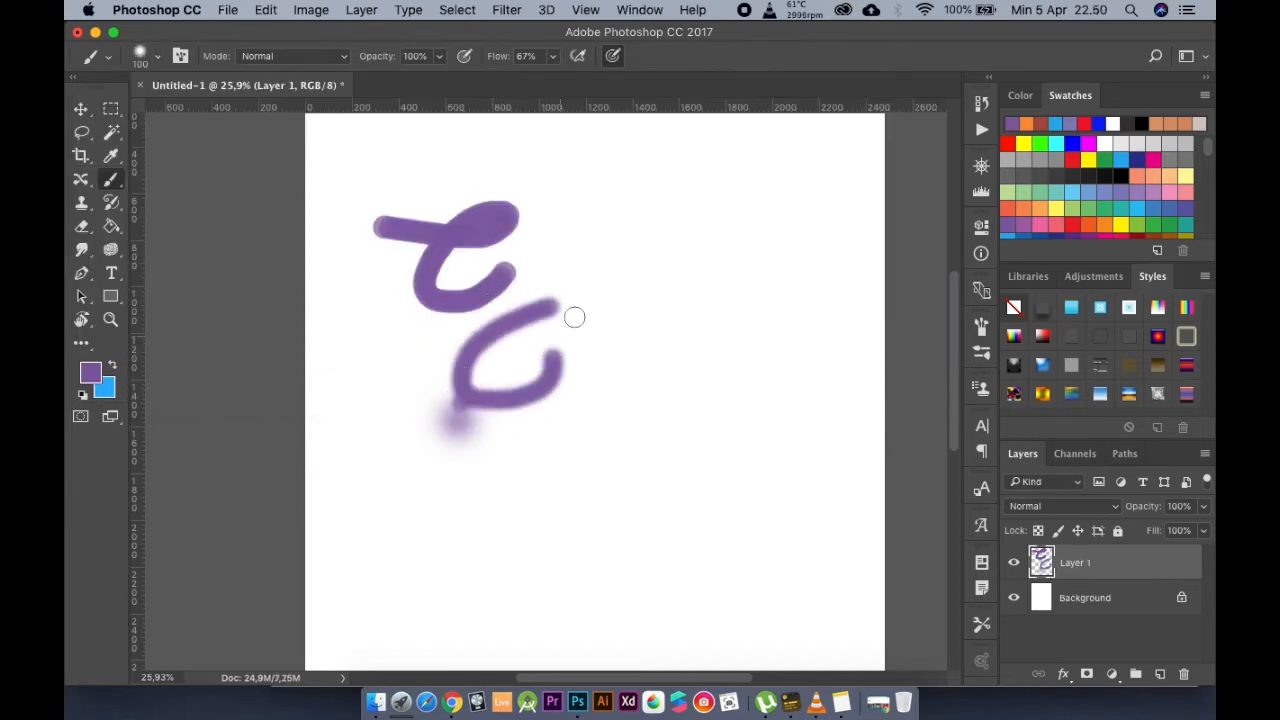
Undo all the remaining purple test strokes and dabs on Layer 1
key(super+z)
key(super+alt+z)
key(super+alt+z)
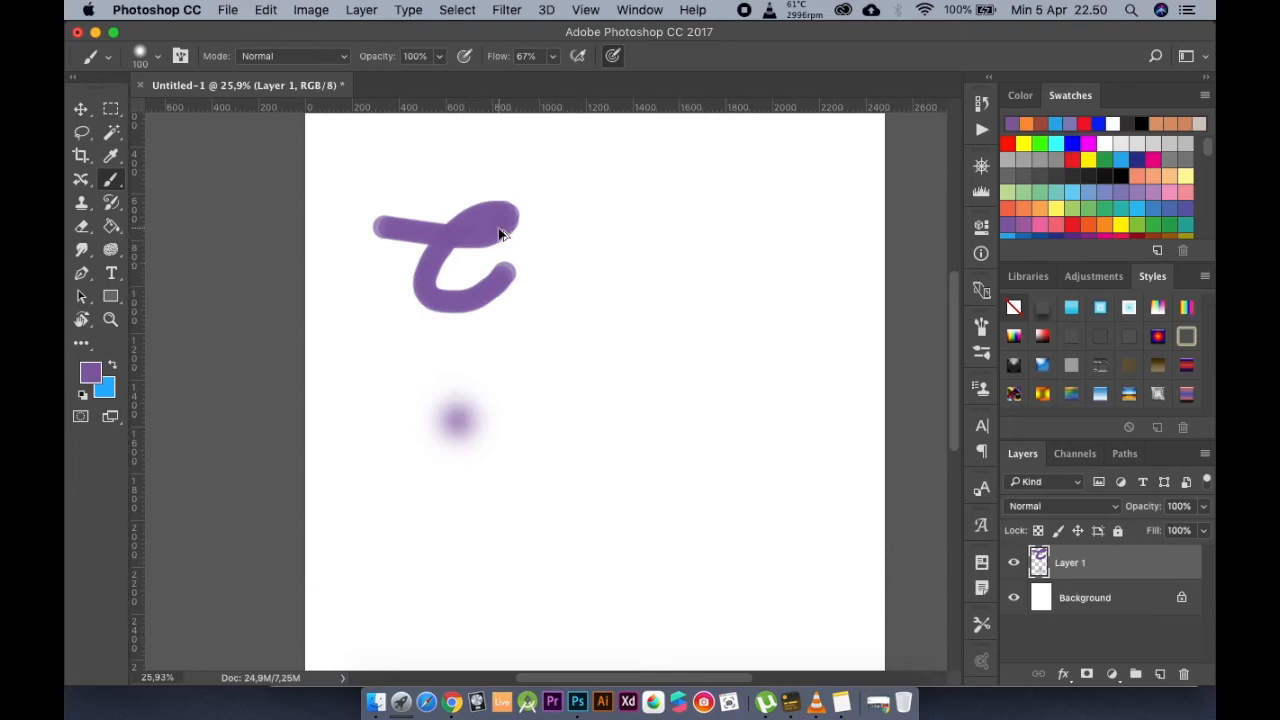
key(super+alt+z)
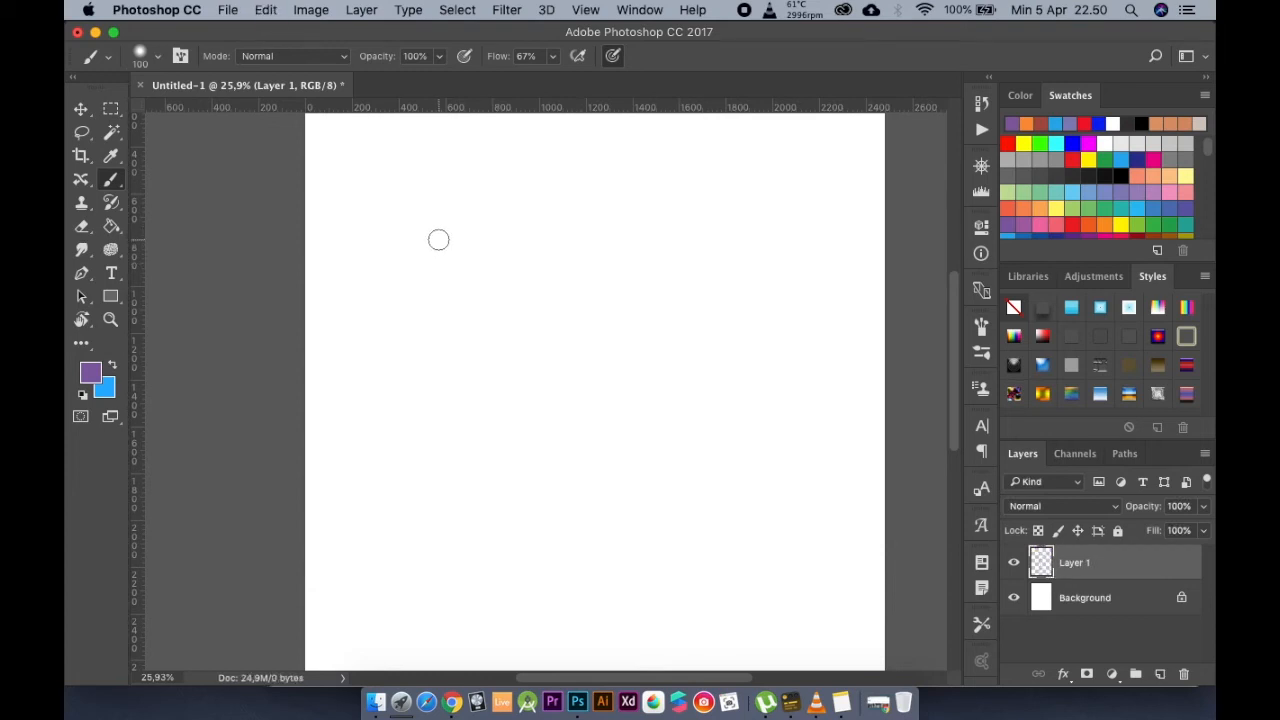
Handwrite the word "Corona" in soft purple strokes across the upper part of the canvas
scroll(438, 240, up, 2)
mouse_move(297, 200)
mouse_down()
mouse_move(425, 203)
mouse_move(347, 234)
mouse_move(382, 297)
mouse_move(449, 244)
mouse_move(459, 290)
mouse_move(498, 233)
mouse_move(487, 271)
mouse_move(542, 246)
mouse_move(549, 224)
mouse_move(531, 221)
mouse_move(596, 211)
mouse_move(578, 289)
mouse_move(636, 226)
mouse_move(633, 284)
mouse_move(686, 228)
mouse_move(640, 235)
mouse_move(691, 275)
mouse_move(691, 261)
mouse_move(723, 263)
mouse_move(754, 211)
mouse_move(756, 266)
mouse_move(778, 224)
mouse_move(810, 265)
mouse_move(874, 208)
mouse_move(896, 222)
mouse_move(864, 227)
mouse_move(903, 205)
mouse_move(890, 271)
mouse_move(981, 200)
mouse_up()
scroll(788, 321, down, 3)
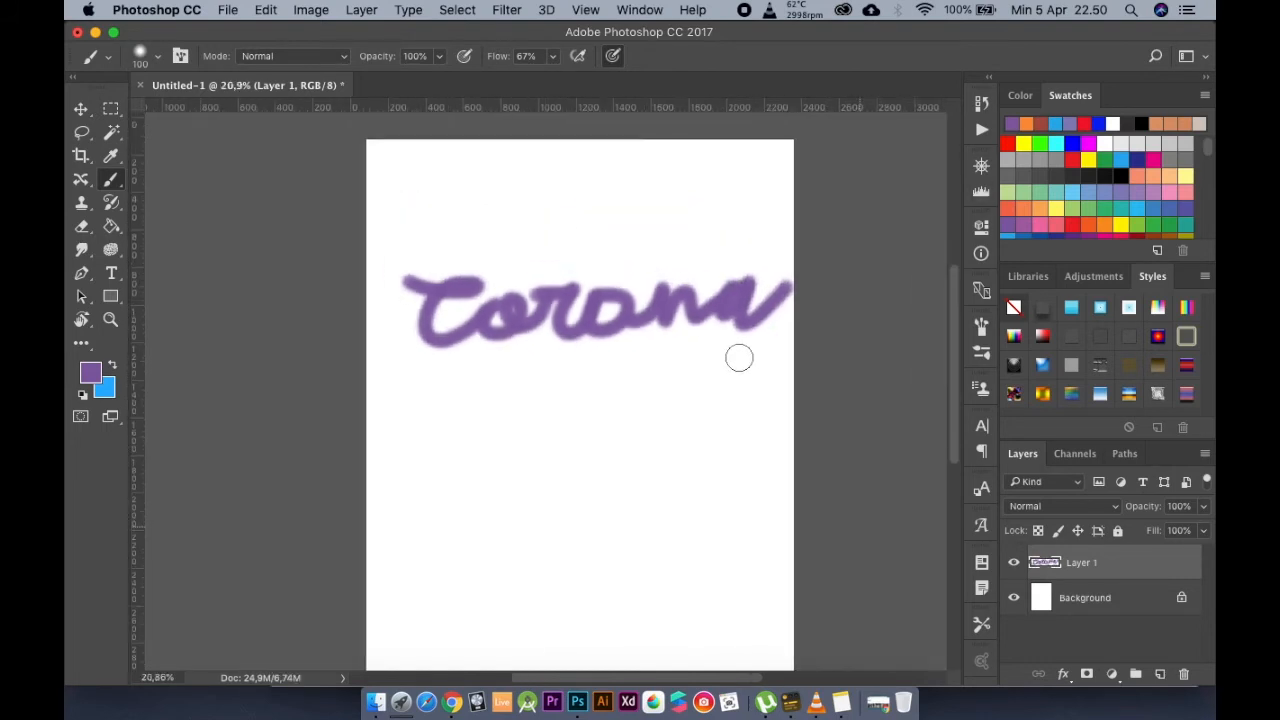
scroll(661, 270, up, 3)
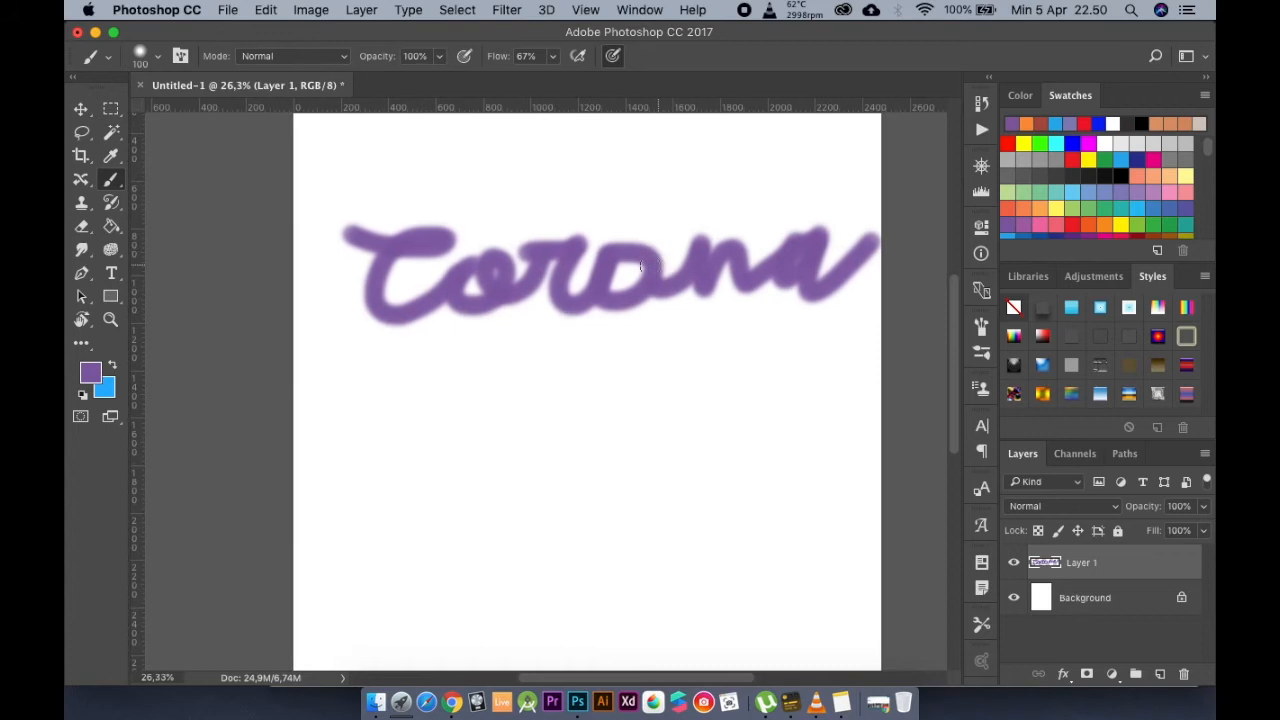
Switch from the Brush Tool to the Pencil Tool
click(79, 111)
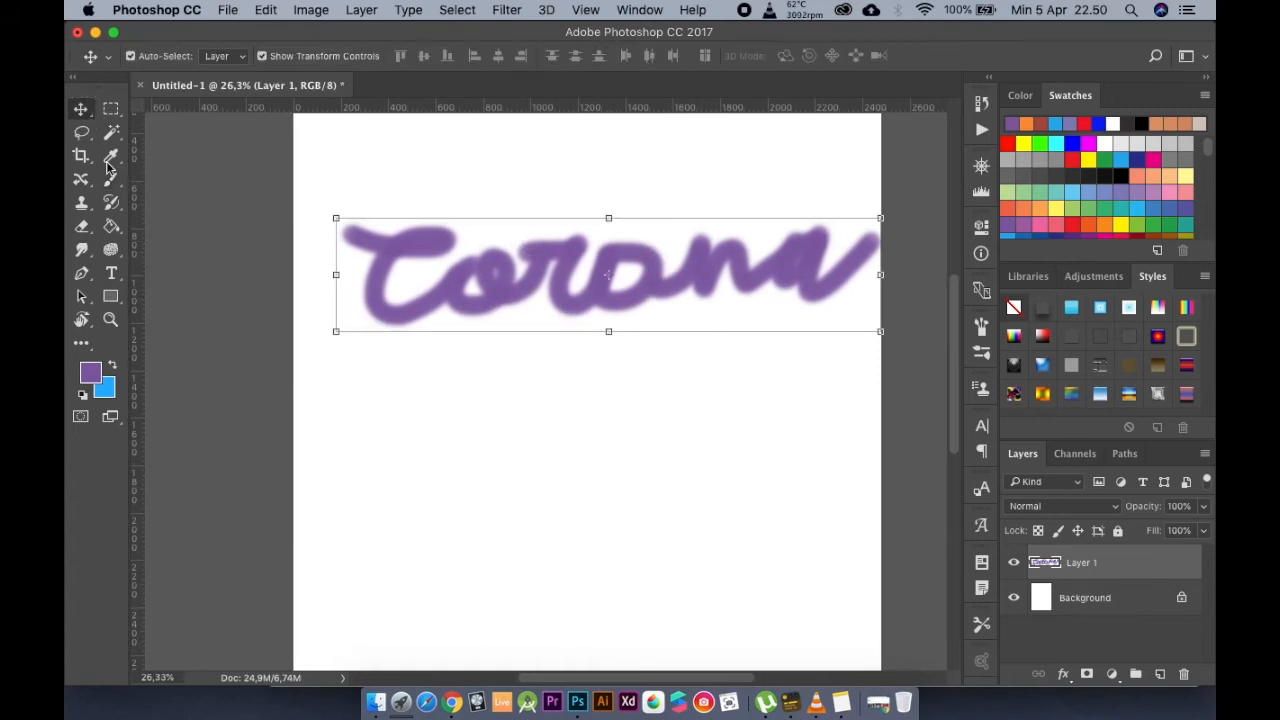
click(112, 208)
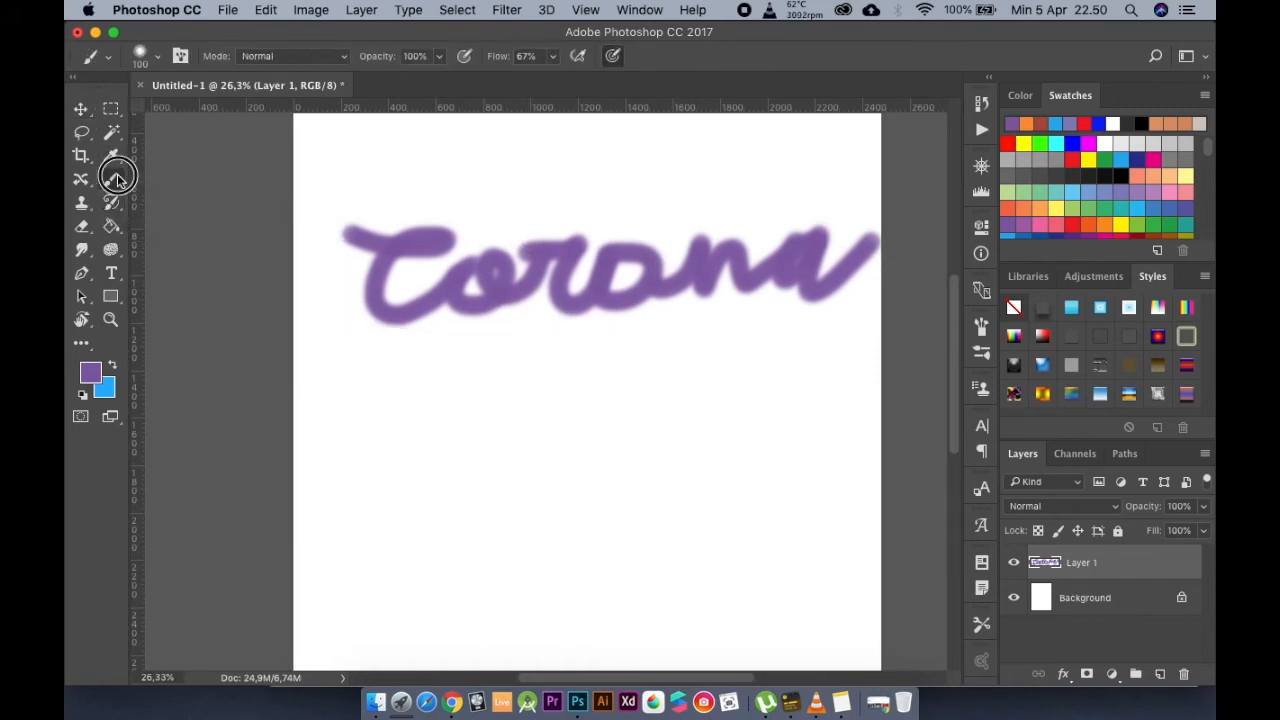
click(113, 180)
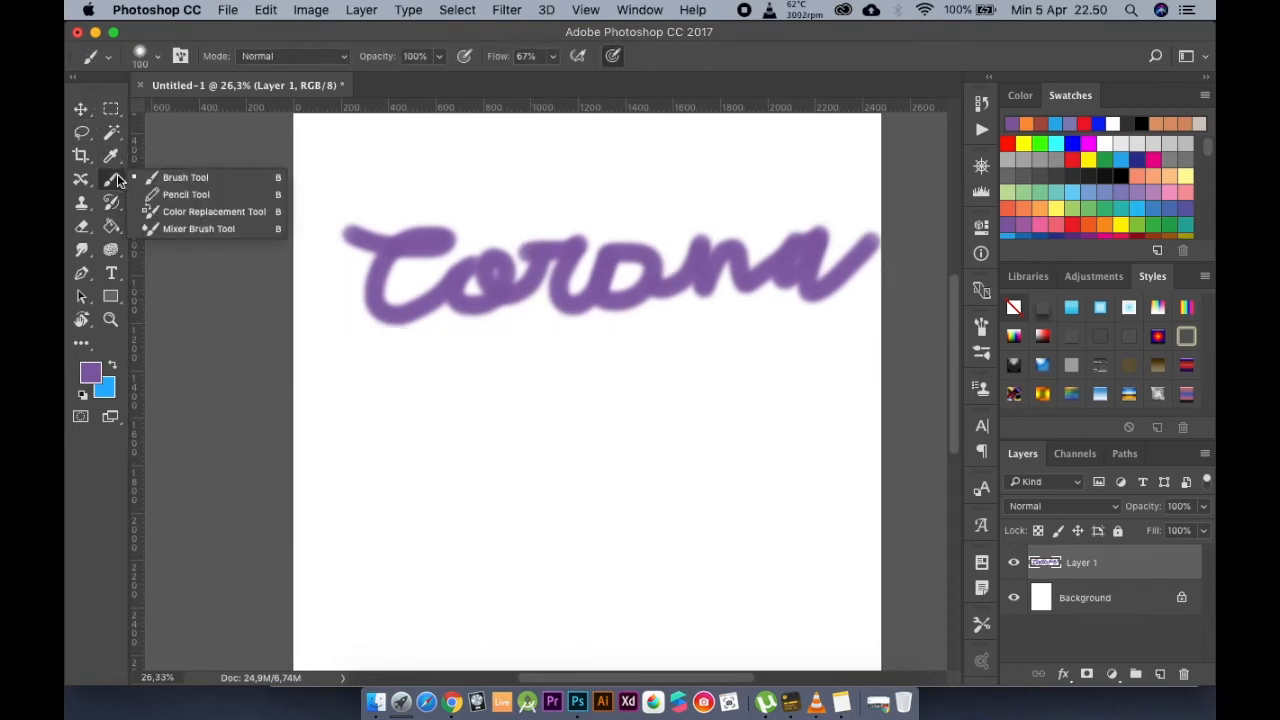
click(200, 195)
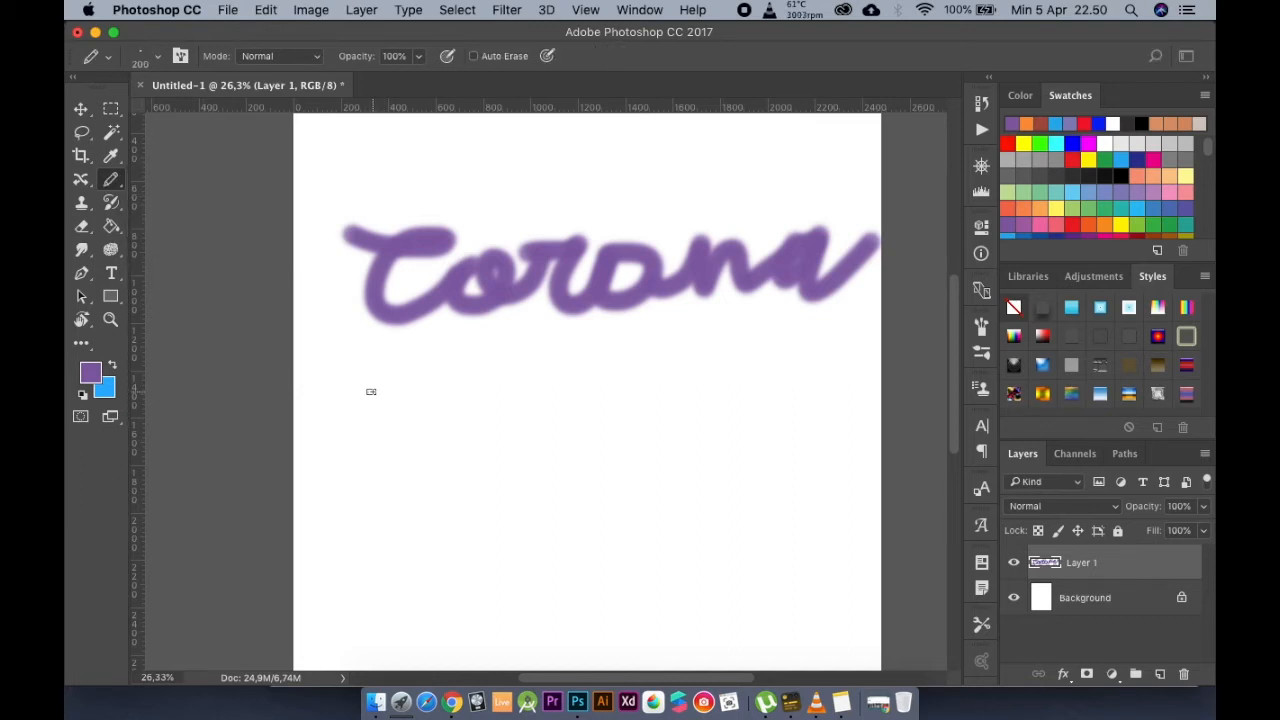
Try thick purple pencil strokes below the Corona lettering and undo them
mouse_move(372, 391)
mouse_down()
mouse_move(499, 404)
mouse_move(519, 439)
mouse_move(475, 456)
mouse_move(452, 430)
mouse_move(493, 555)
mouse_move(391, 545)
mouse_move(585, 528)
mouse_up()
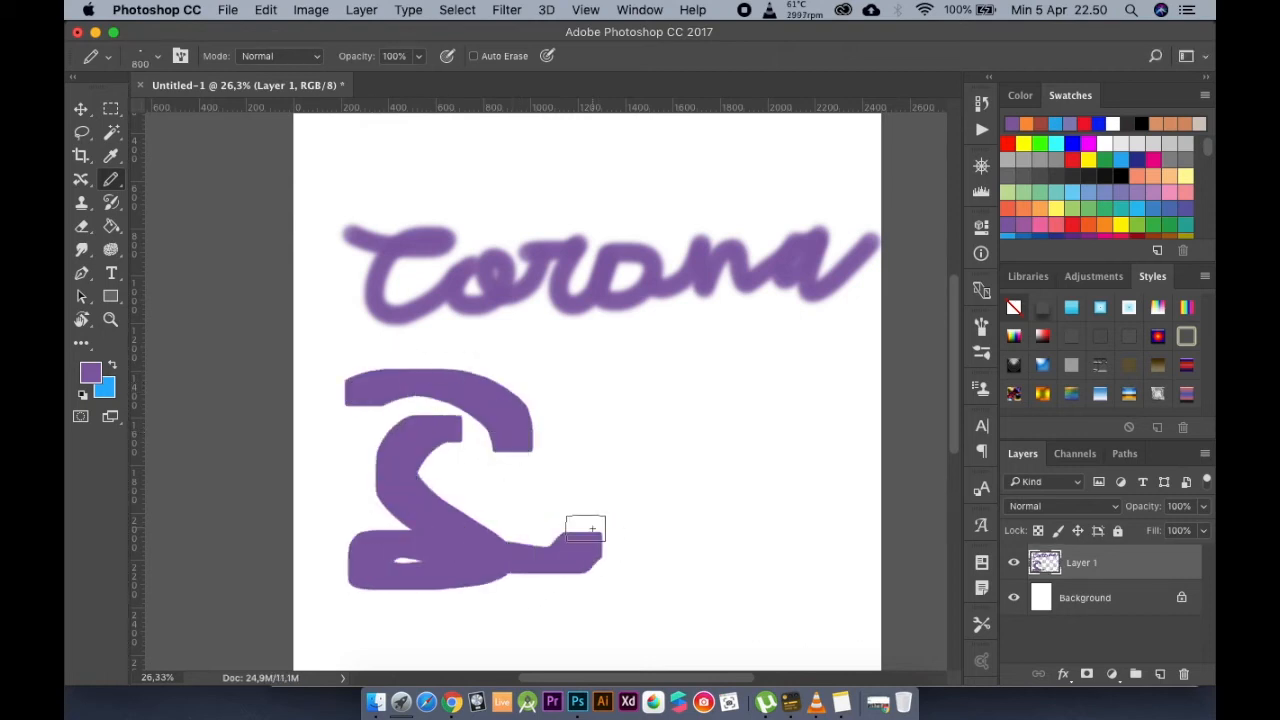
key(super+alt+z)
key(super+alt+z)
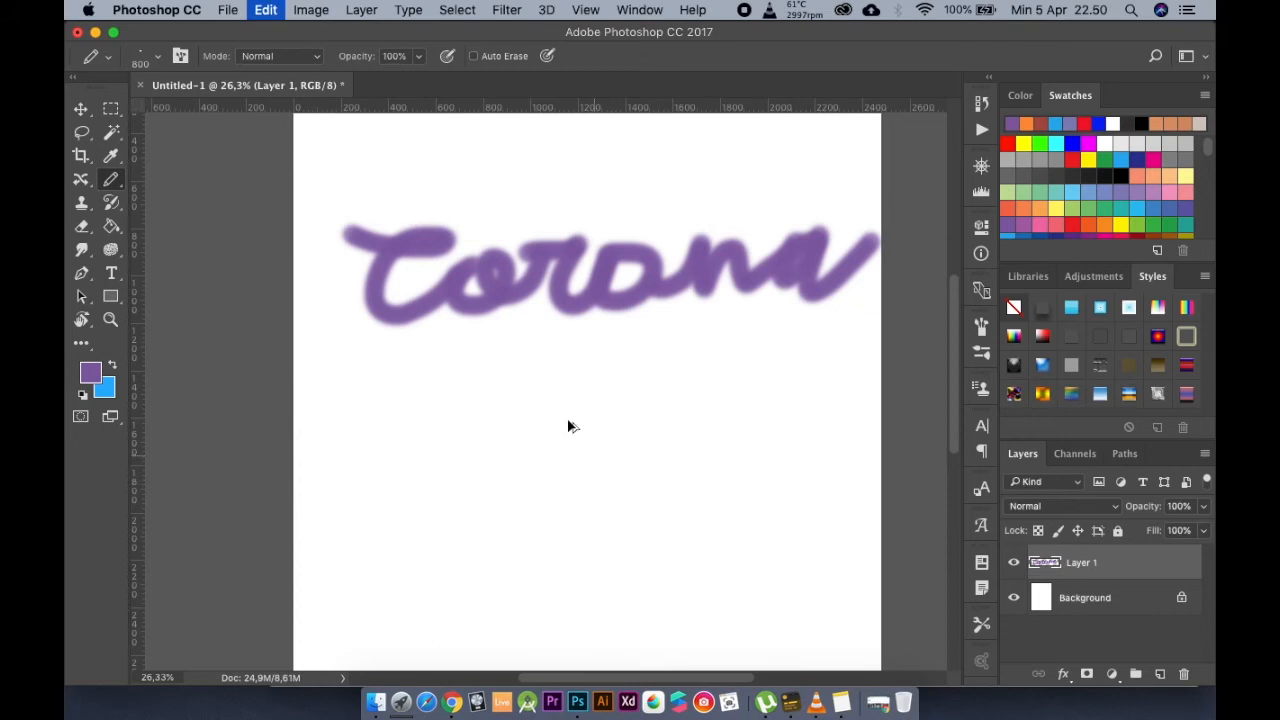
Choose the 59 px spatter tip for the Pencil Tool and draw a looping purple stroke below the Corona lettering
click(181, 55)
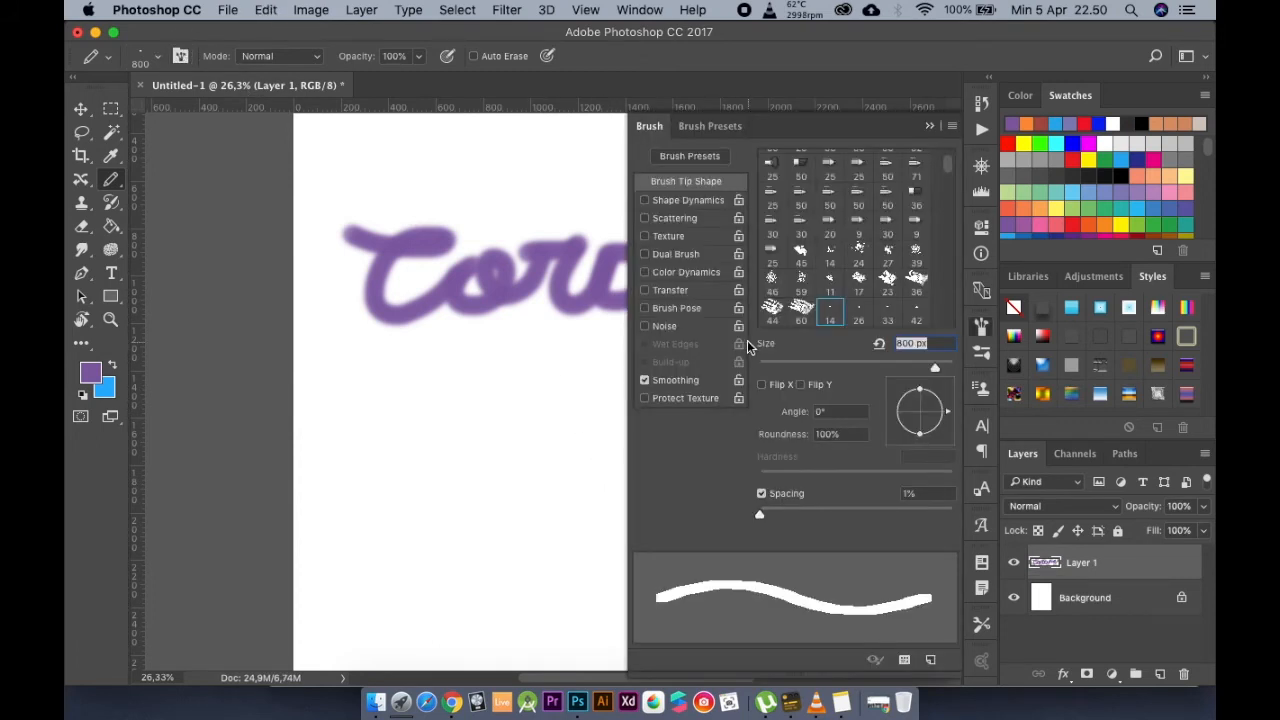
click(801, 277)
key(F5)
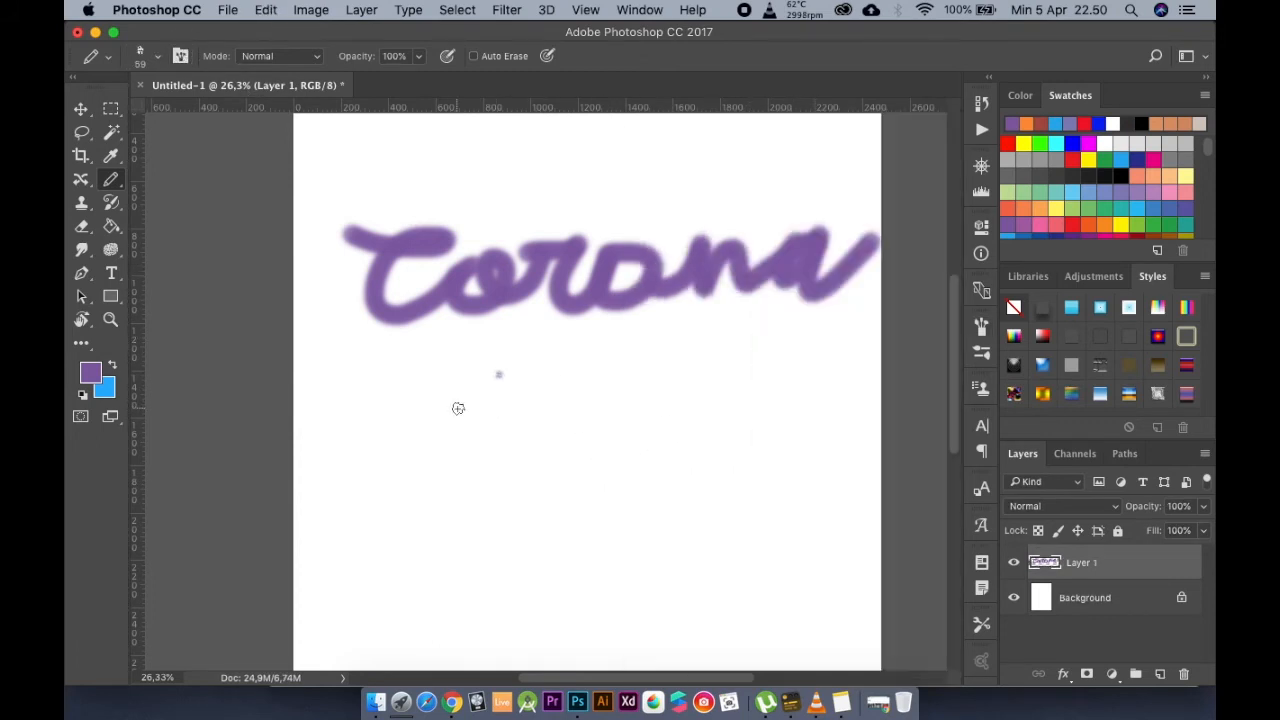
mouse_move(394, 413)
mouse_down()
mouse_move(457, 567)
mouse_move(537, 493)
mouse_move(616, 465)
mouse_up()
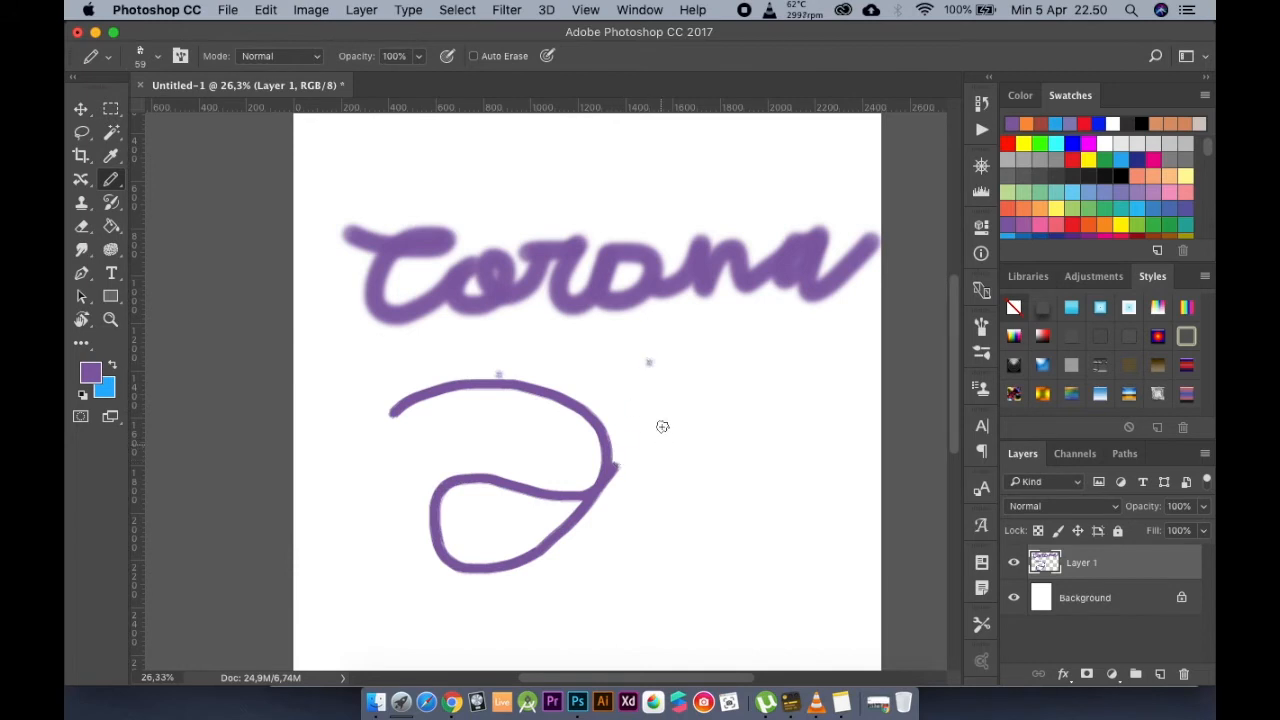
Enlarge the spatter tip and stamp speckled purple dabs inside the loop and beside it, reducing the size to 300 px
key(bracketright)
key(bracketright)
key(bracketright)
key(bracketright)
key(bracketright)
drag(720, 386, 725, 395)
drag(668, 500, 668, 512)
key(bracketleft)
key(bracketleft)
click(465, 452)
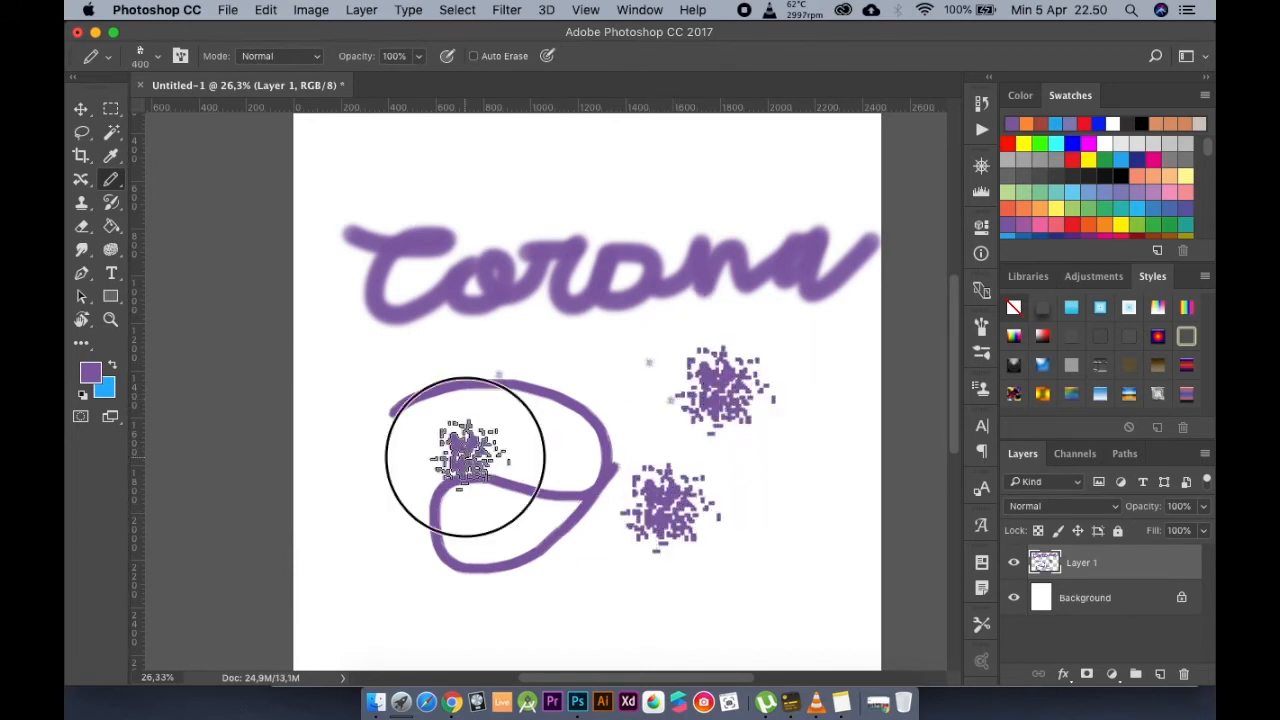
click(697, 440)
Choose the 36 px textured tip, enlarge it to 500 px and stamp one blocky shape below and one above the Corona lettering
click(979, 328)
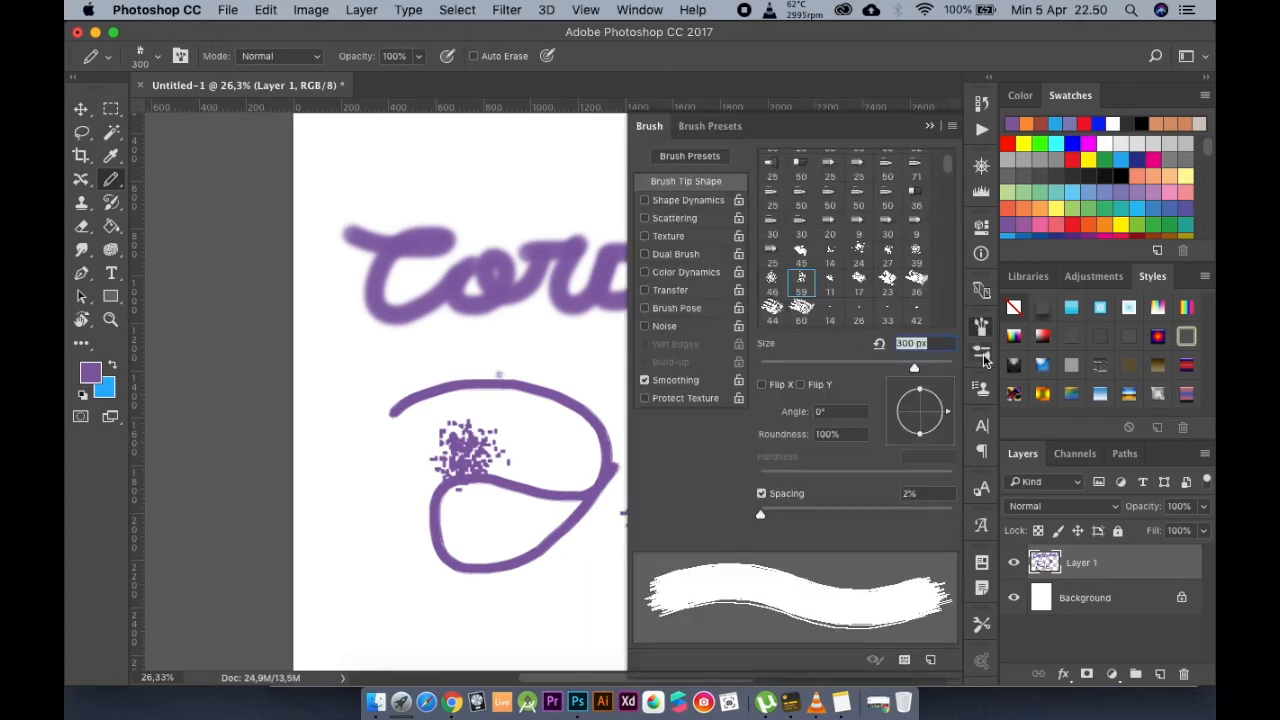
click(917, 278)
click(514, 337)
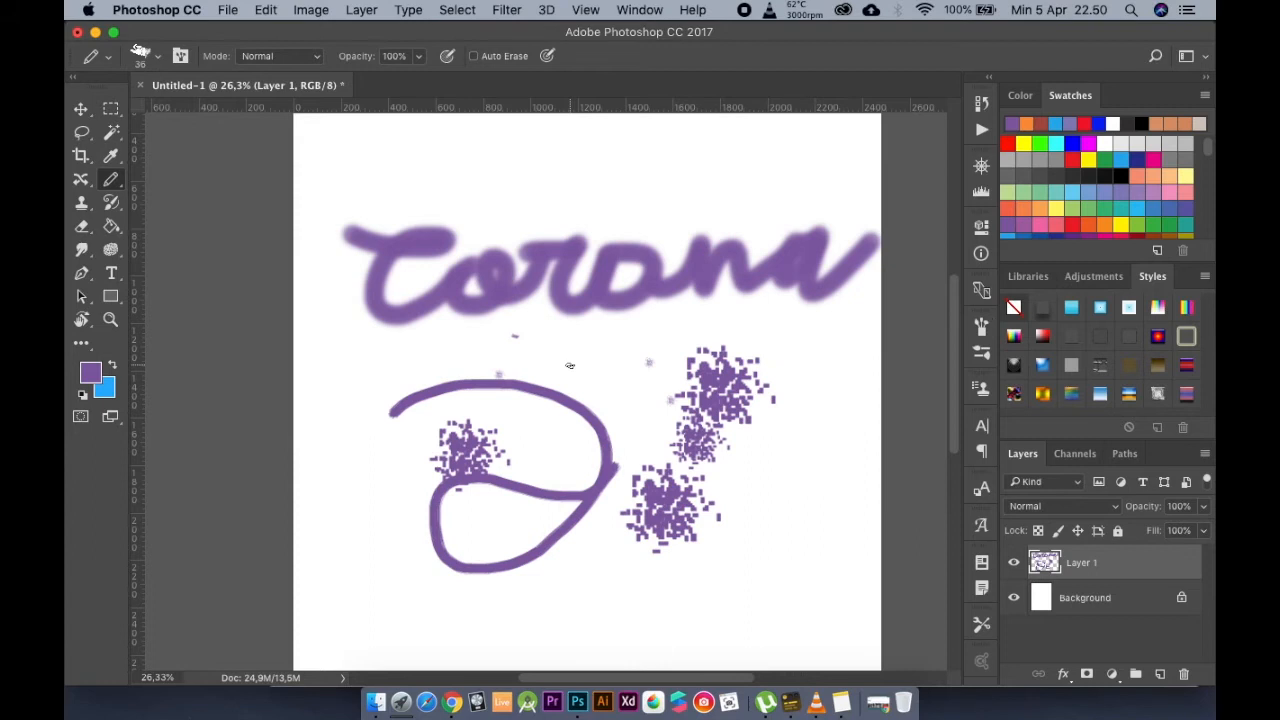
key(bracketright)
key(bracketright)
key(bracketright)
key(bracketright)
key(bracketright)
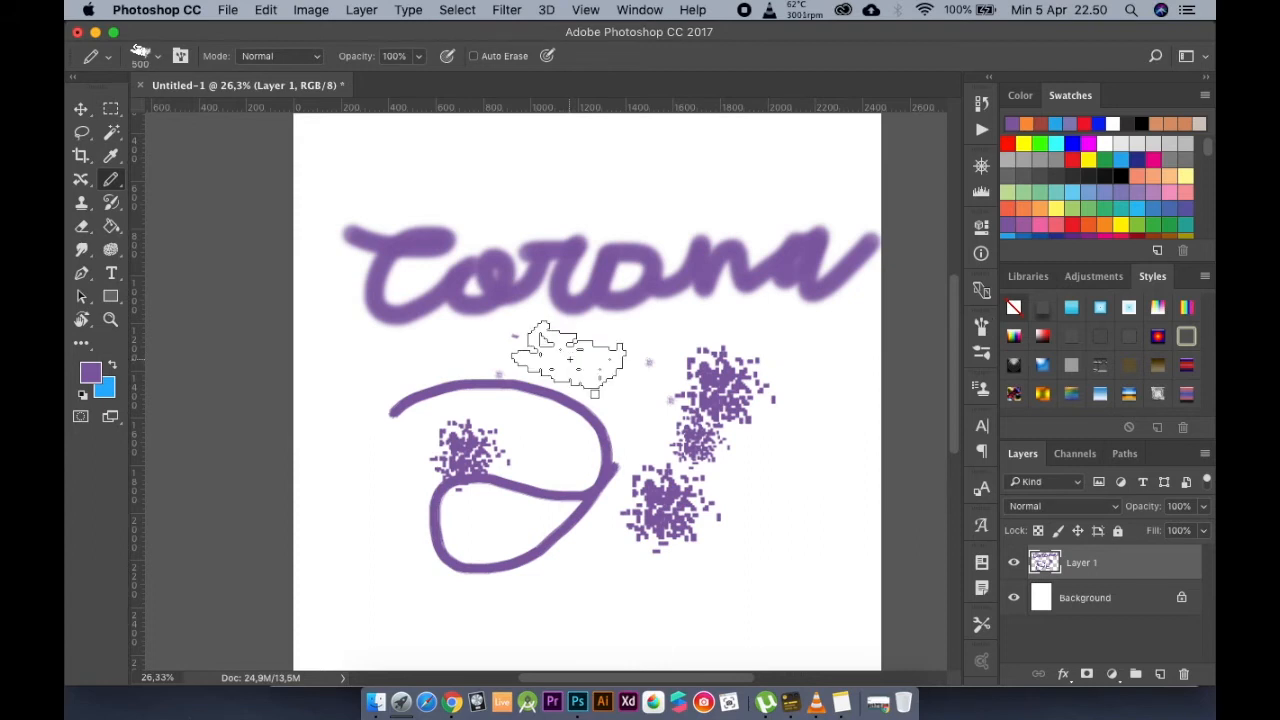
click(568, 360)
click(606, 207)
Reduce the pencil tip to 150 px and draw thick looping purple strokes at the canvas's lower right and across the lettering
key(bracketleft)
key(bracketleft)
key(bracketleft)
key(bracketleft)
mouse_move(775, 478)
mouse_down()
mouse_move(703, 593)
mouse_move(810, 556)
mouse_up()
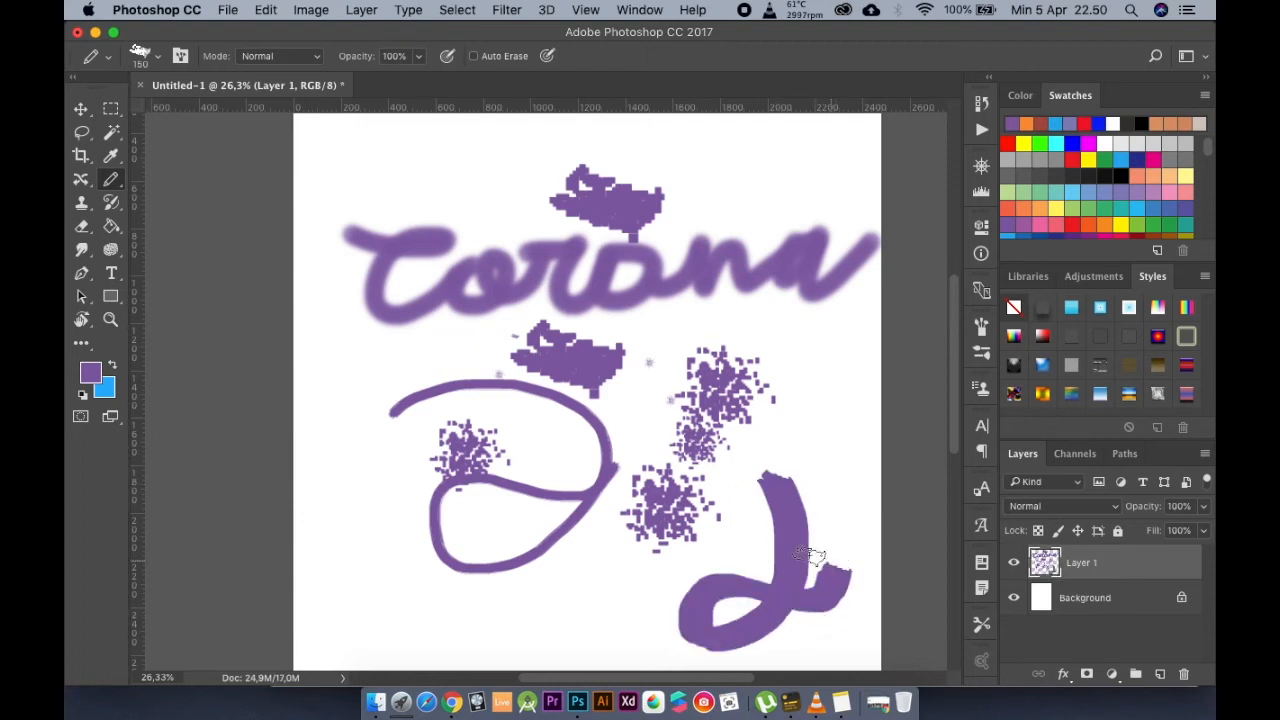
mouse_move(360, 316)
mouse_down()
mouse_move(386, 357)
mouse_move(600, 350)
mouse_move(609, 443)
mouse_move(752, 322)
mouse_move(786, 486)
mouse_move(700, 300)
mouse_move(590, 300)
mouse_up()
mouse_move(515, 125)
mouse_down()
mouse_move(417, 270)
mouse_move(440, 208)
mouse_move(362, 168)
mouse_move(538, 268)
mouse_move(398, 202)
mouse_move(482, 222)
mouse_up()
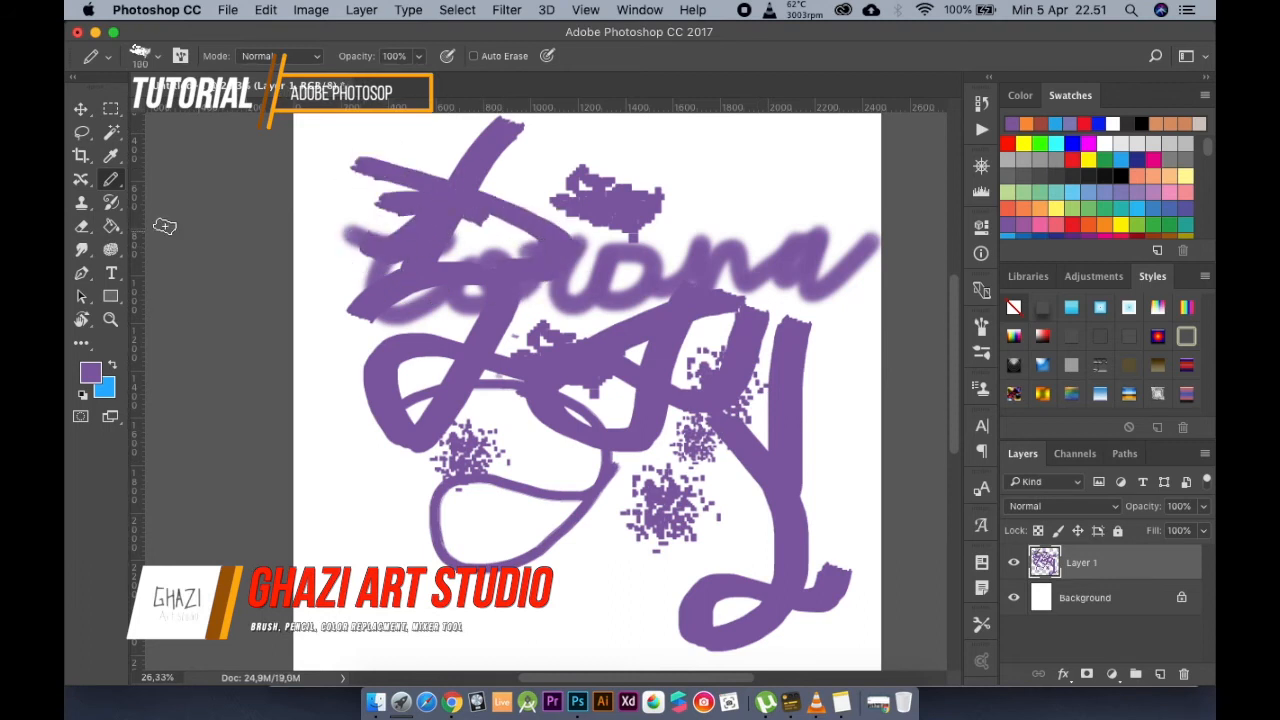
click(113, 183)
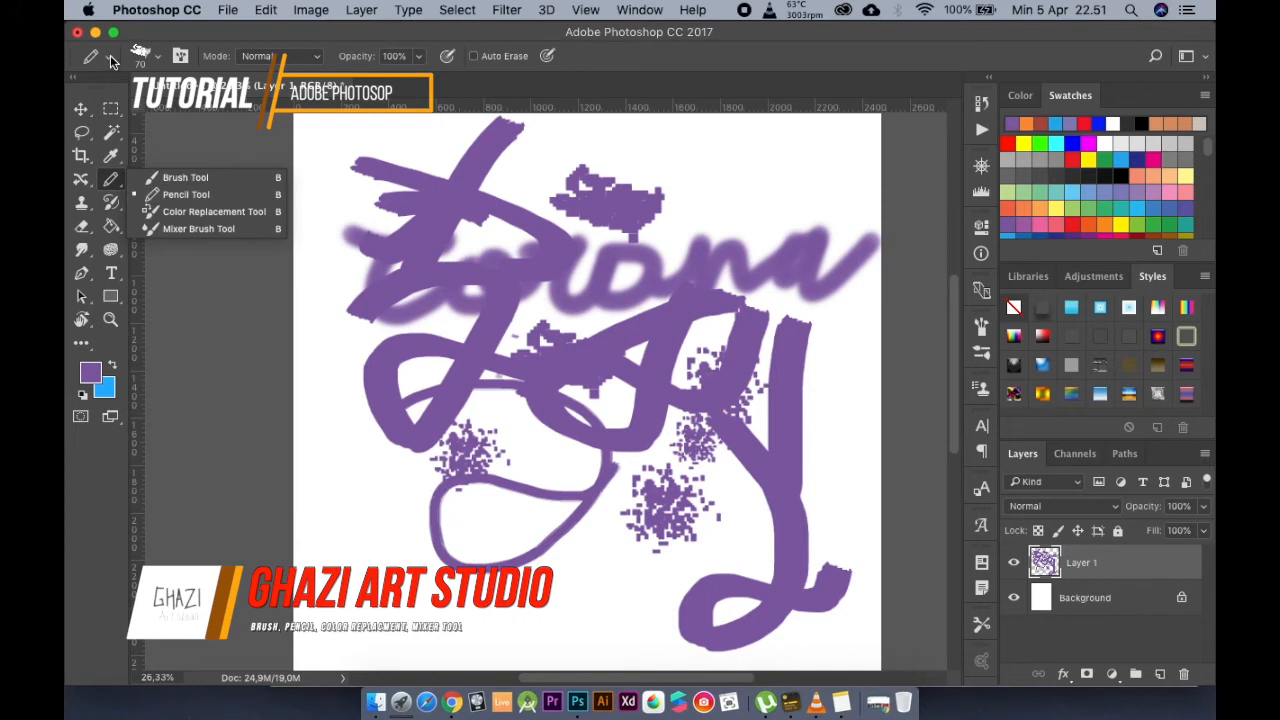
click(214, 194)
click(108, 57)
click(108, 57)
Choose the 30 px pencil-shaped tip and draw thin dotted strokes along the canvas's lower left and upper right
click(157, 57)
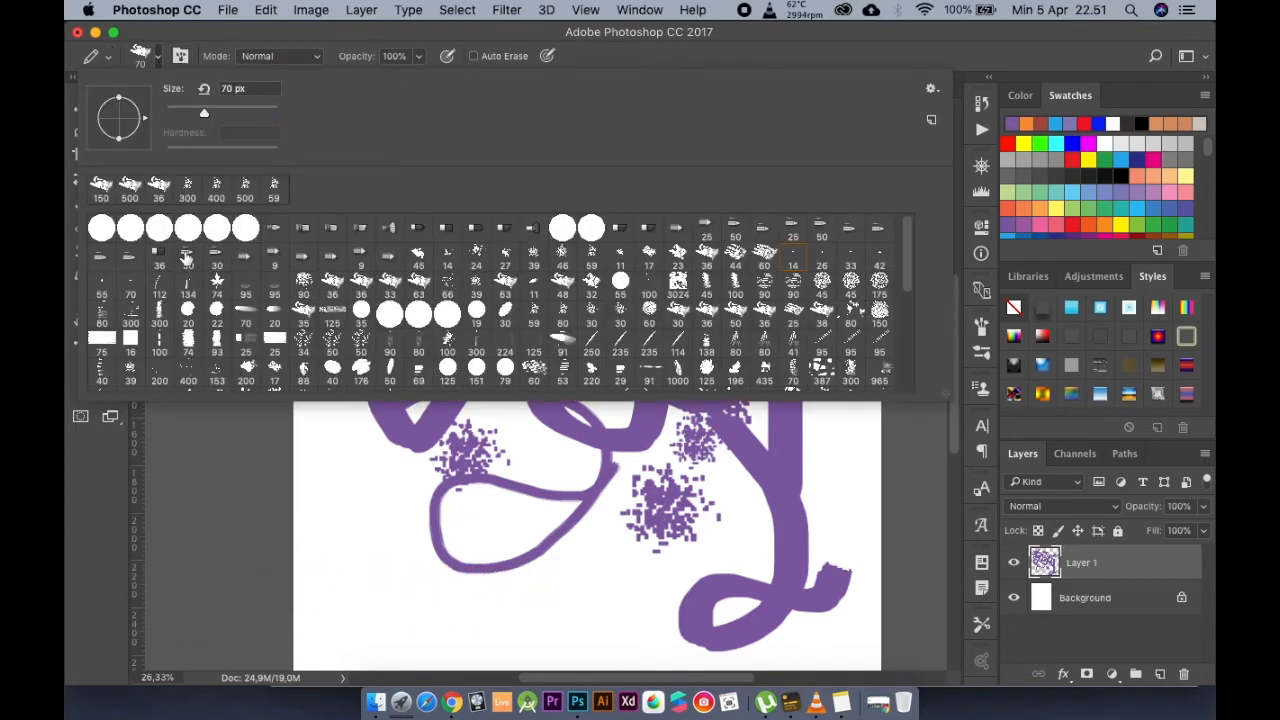
click(187, 258)
click(483, 457)
mouse_move(357, 525)
mouse_down()
mouse_move(340, 580)
mouse_move(551, 591)
mouse_move(590, 570)
mouse_move(645, 597)
mouse_up()
mouse_move(561, 125)
mouse_down()
mouse_move(795, 164)
mouse_move(704, 207)
mouse_move(703, 246)
mouse_up()
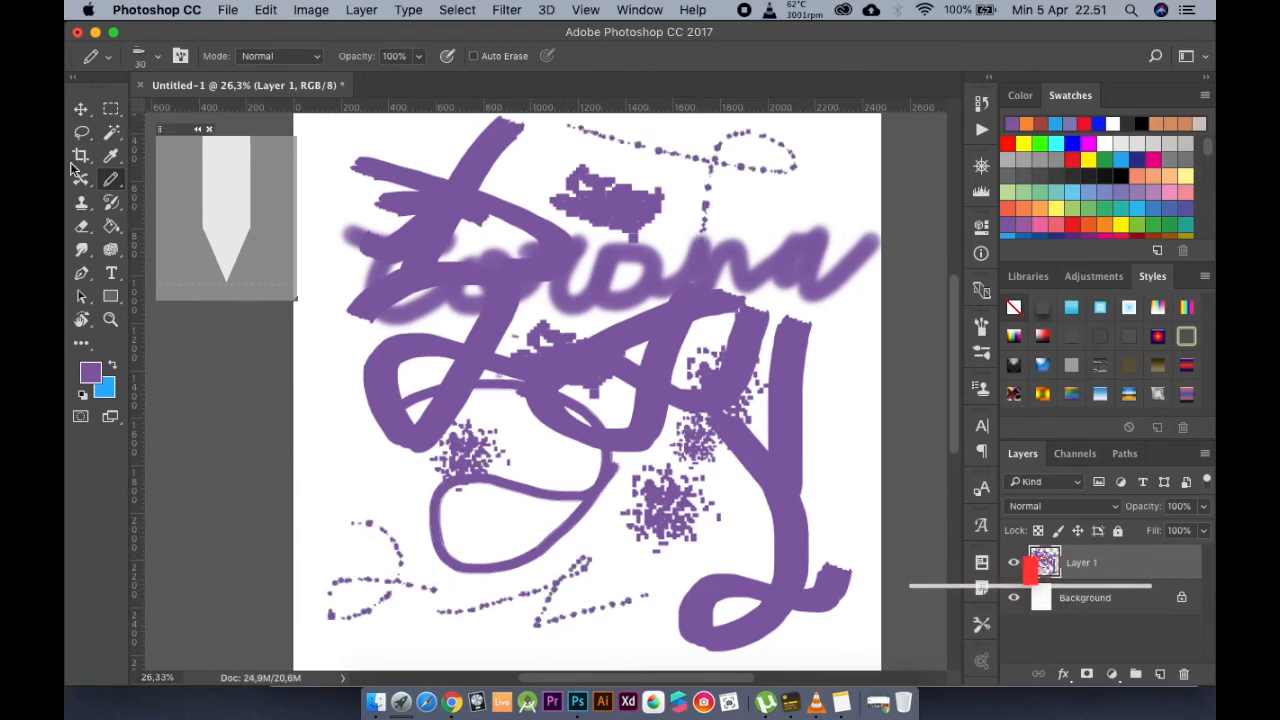
Switch to the Color Replacement Tool, pick the pure blue swatch and recolor the purple strokes on the canvas's left half
right_click(110, 180)
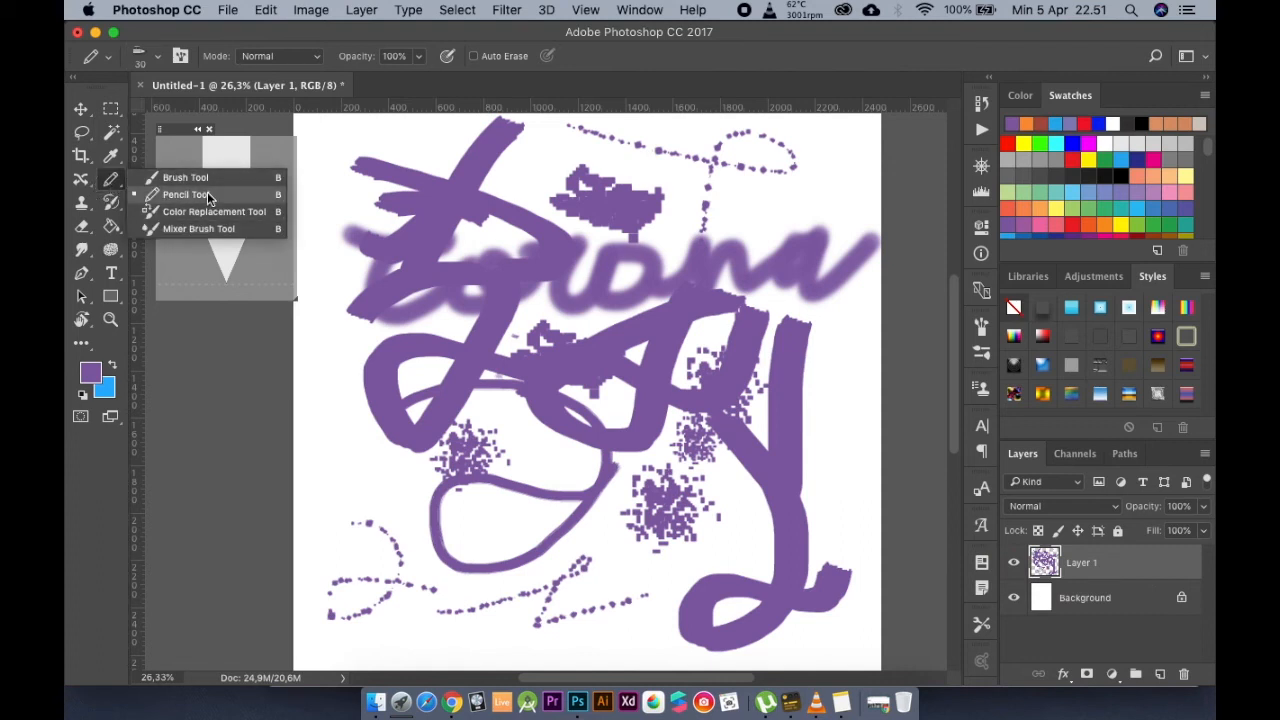
click(202, 212)
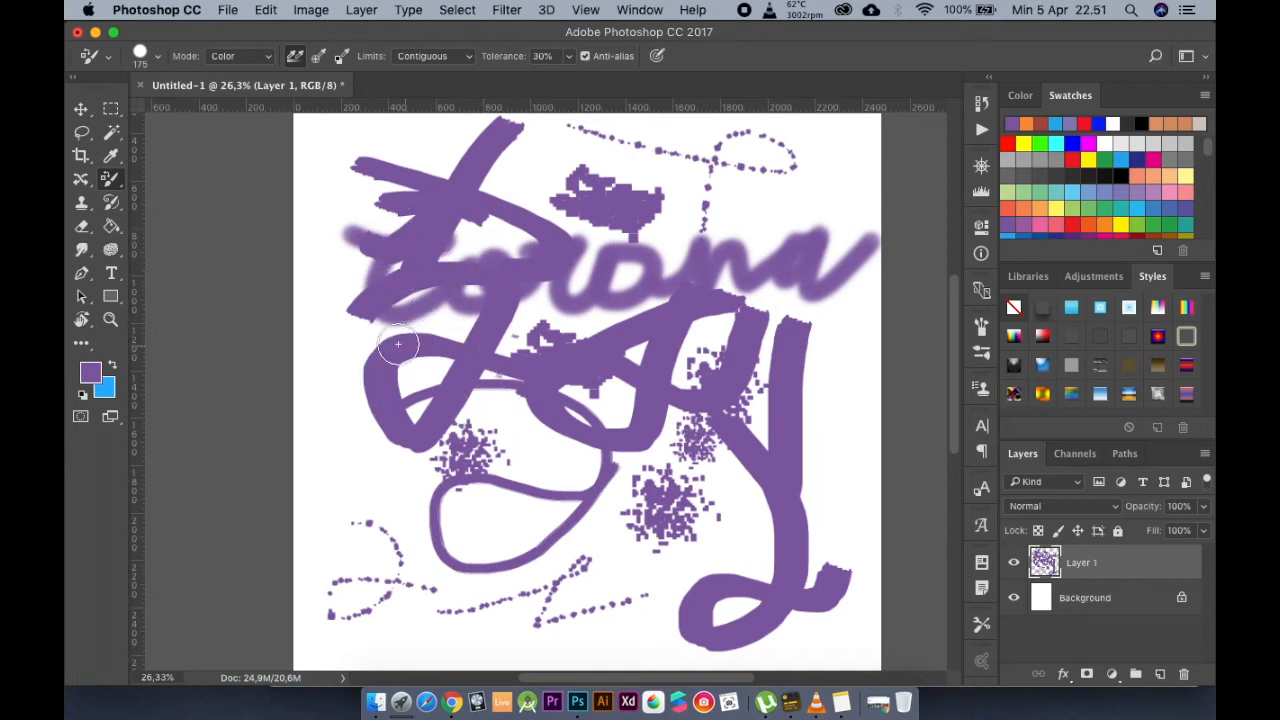
drag(443, 277, 578, 265)
click(1074, 143)
mouse_move(525, 268)
mouse_down()
mouse_move(497, 282)
mouse_move(472, 360)
mouse_move(482, 308)
mouse_move(410, 340)
mouse_up()
mouse_move(388, 405)
mouse_down()
mouse_move(389, 334)
mouse_move(377, 426)
mouse_move(425, 335)
mouse_move(432, 405)
mouse_move(481, 331)
mouse_up()
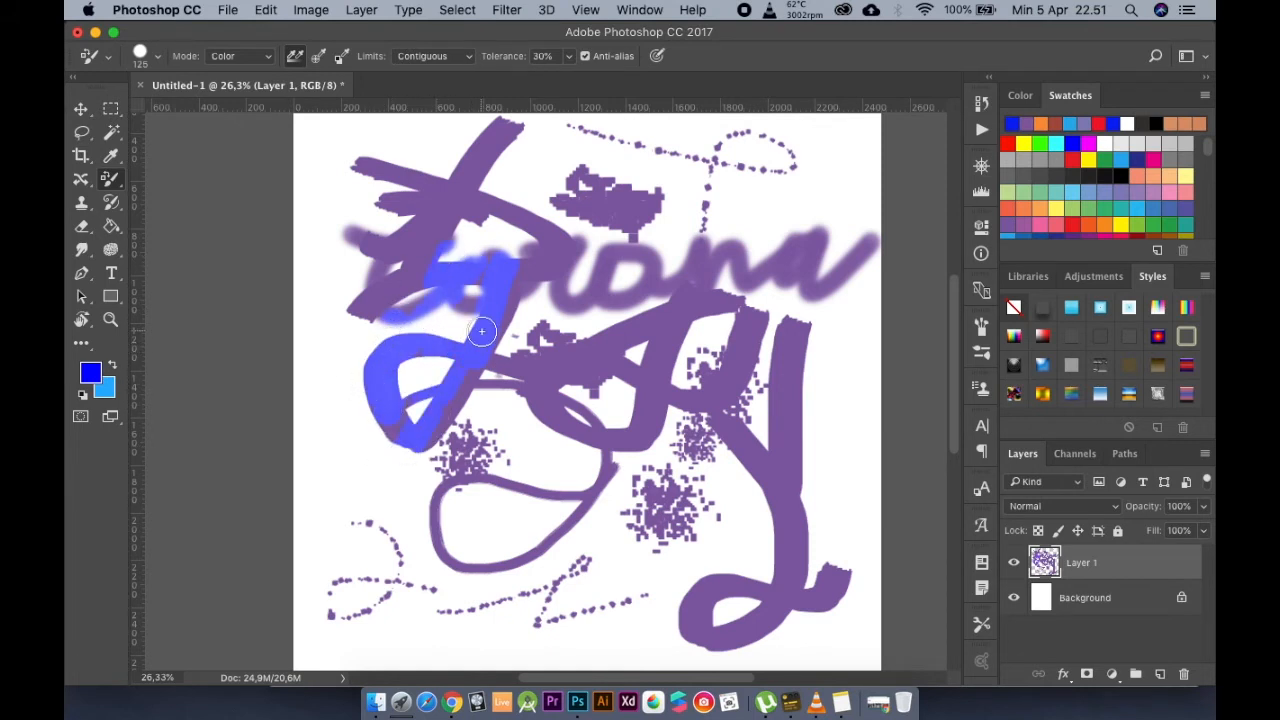
mouse_move(416, 447)
mouse_down()
mouse_move(429, 457)
mouse_move(488, 338)
mouse_move(556, 249)
mouse_move(423, 257)
mouse_move(354, 314)
mouse_move(405, 220)
mouse_move(380, 230)
mouse_move(380, 157)
mouse_move(420, 177)
mouse_move(486, 149)
mouse_move(623, 246)
mouse_move(689, 251)
mouse_move(720, 230)
mouse_move(596, 215)
mouse_move(610, 320)
mouse_move(523, 351)
mouse_move(638, 288)
mouse_up()
mouse_move(535, 282)
mouse_down()
mouse_move(600, 235)
mouse_move(478, 253)
mouse_move(550, 254)
mouse_up()
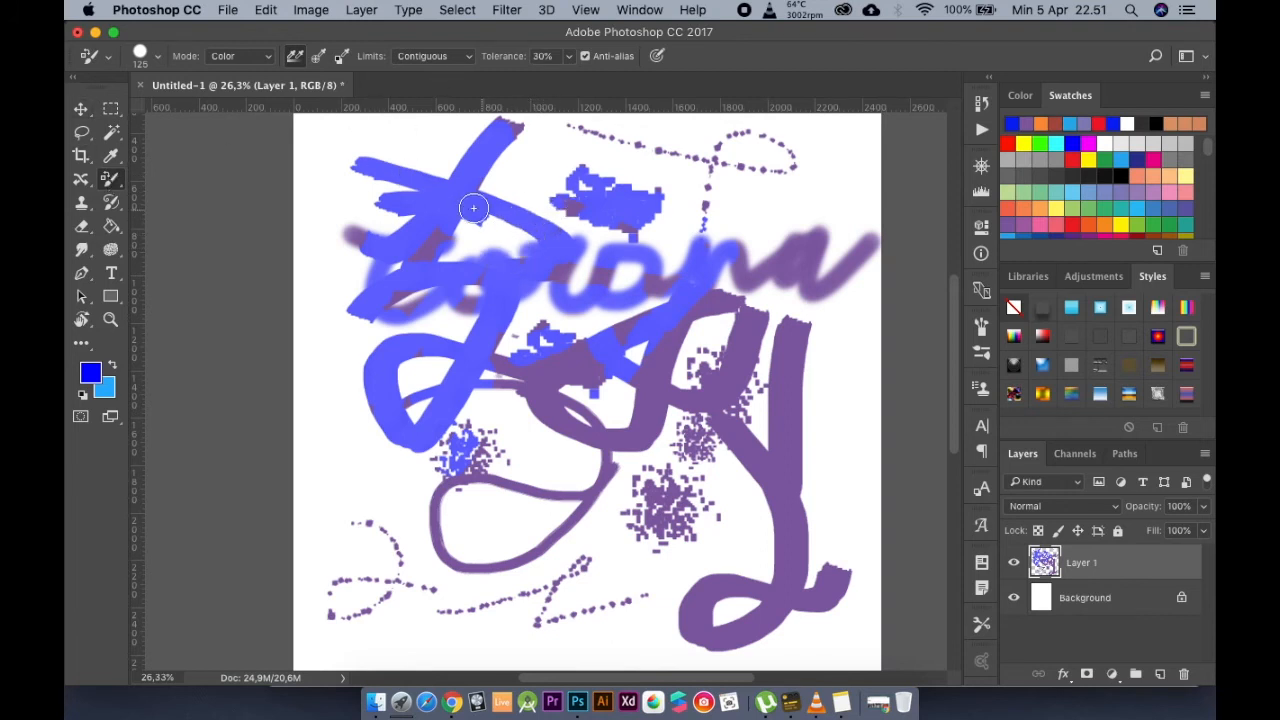
Set the color replacement tolerance to 68% and recolor more central strokes blue, changing the sampling to Once
drag(567, 84, 601, 80)
mouse_move(738, 320)
mouse_down()
mouse_move(740, 374)
mouse_move(761, 306)
mouse_move(684, 407)
mouse_move(686, 353)
mouse_move(634, 347)
mouse_up()
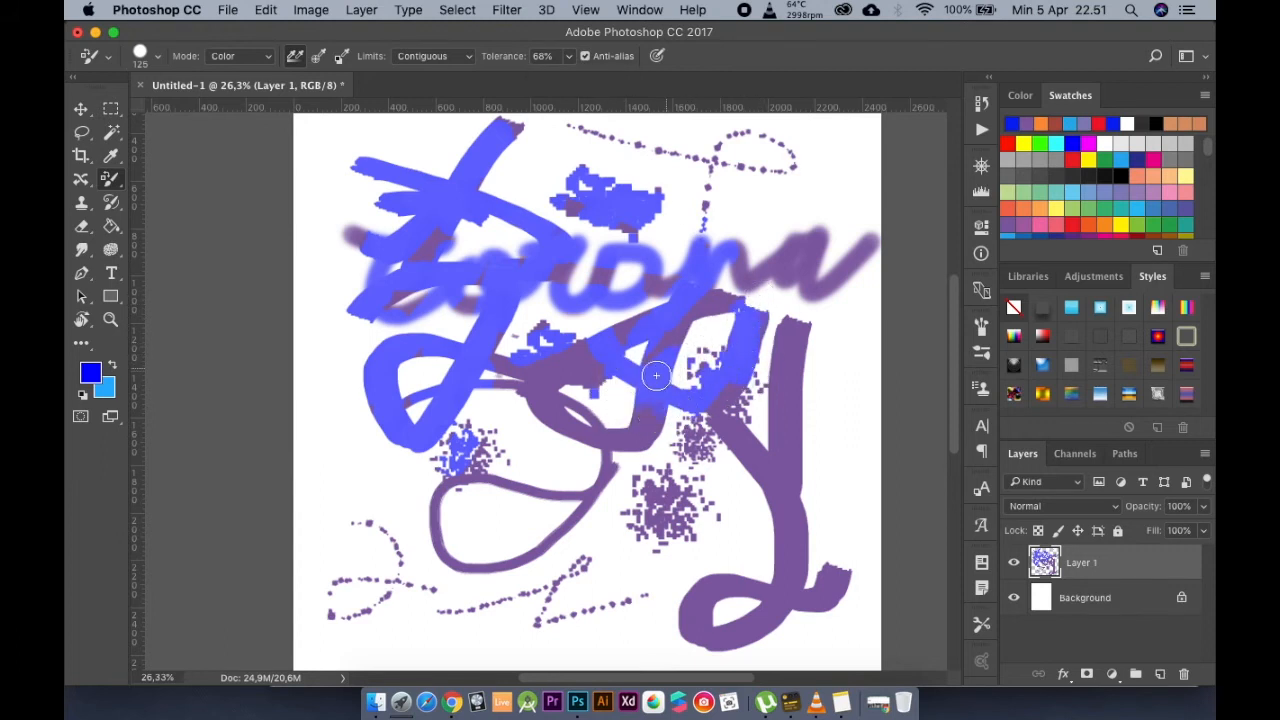
click(318, 55)
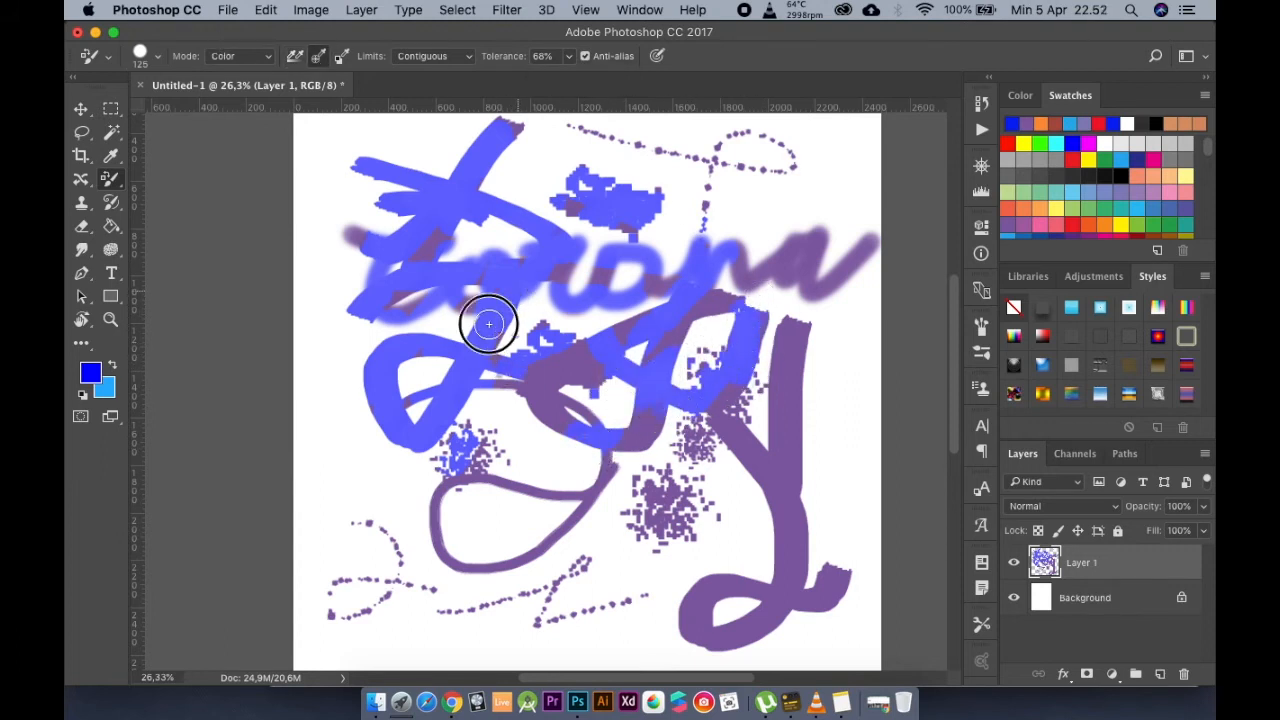
mouse_move(522, 365)
mouse_down()
mouse_move(550, 429)
mouse_move(557, 371)
mouse_up()
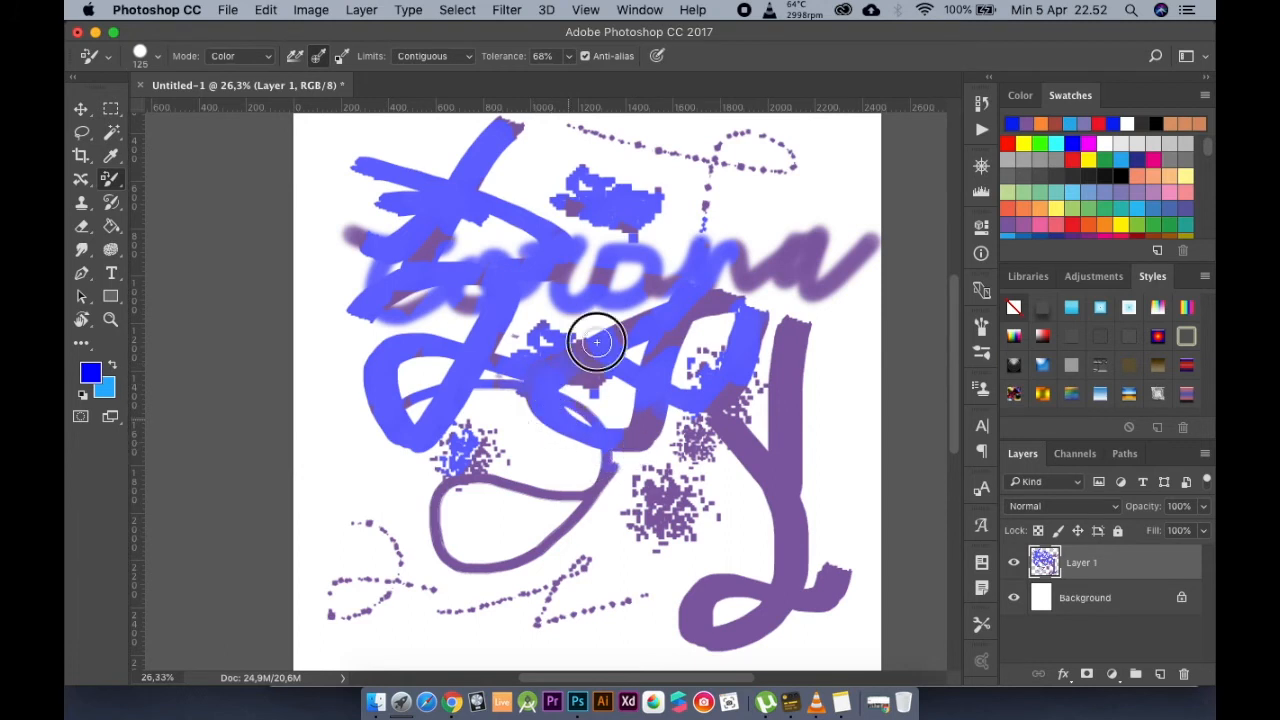
Restore continuous sampling and review the color replacement modes, keeping Color
click(293, 57)
click(266, 55)
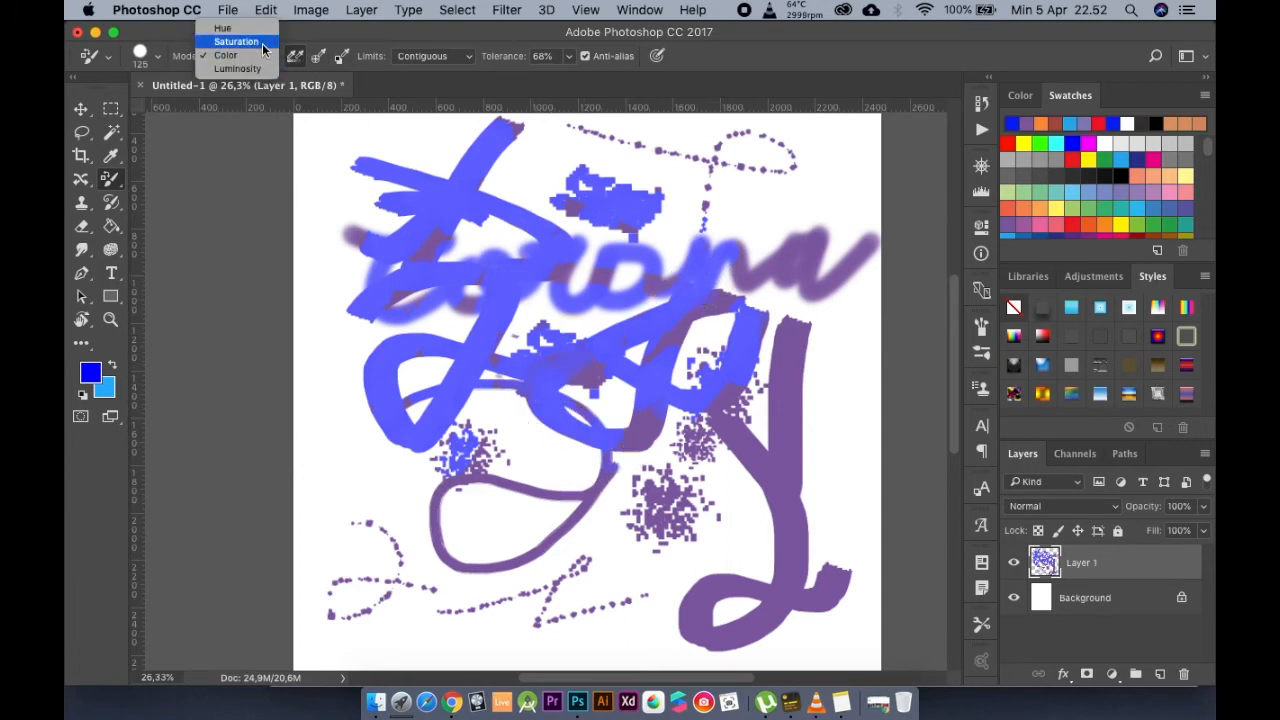
click(176, 49)
Switch to the Mixer Brush Tool and set its color to teal #008eb7
click(113, 185)
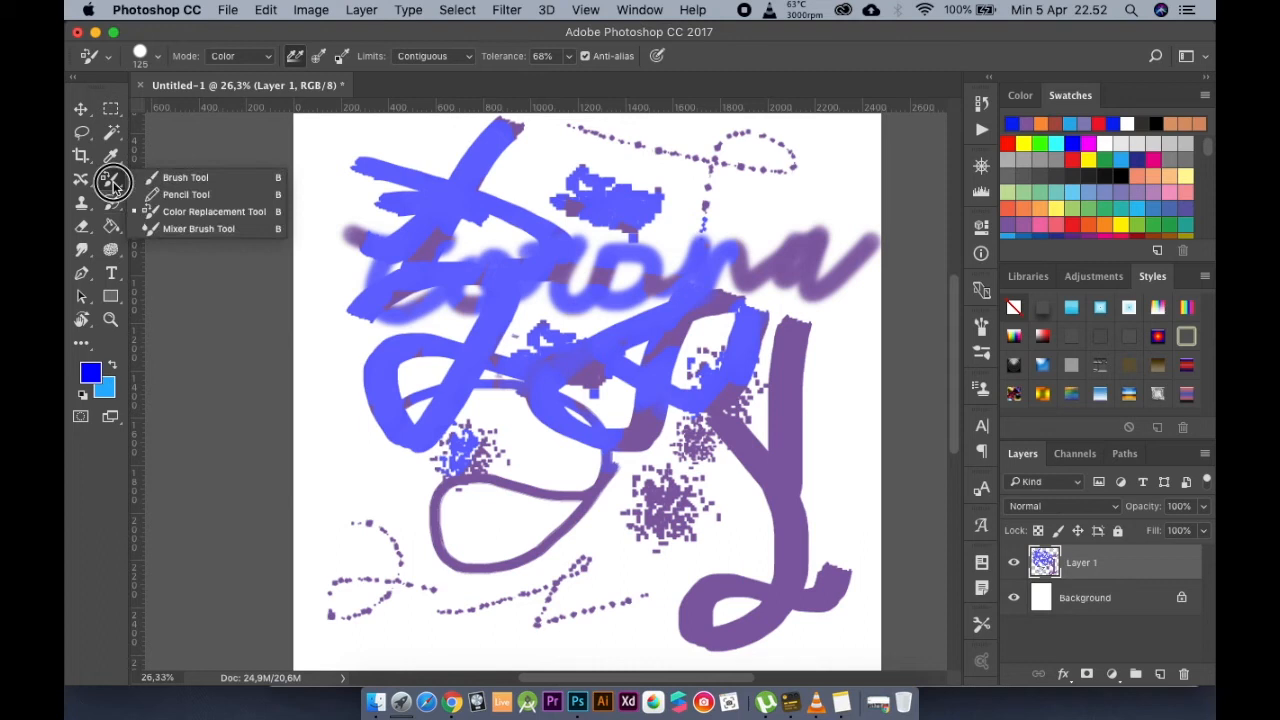
click(205, 229)
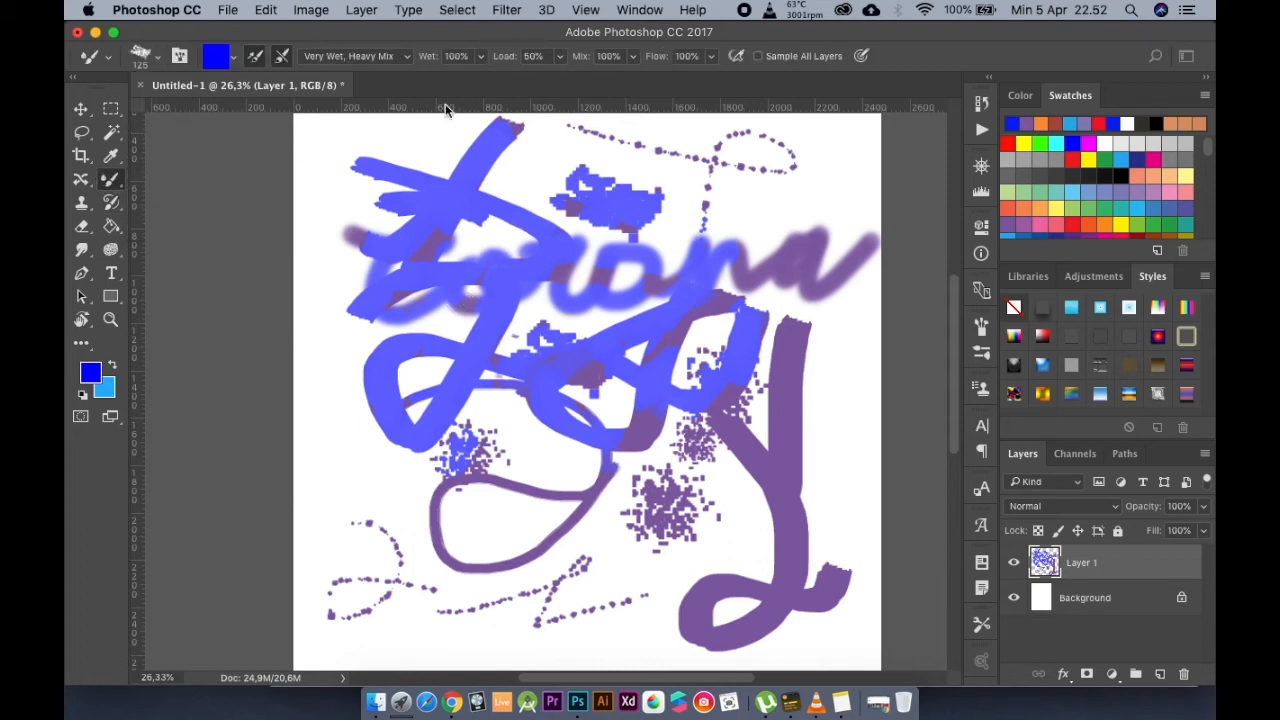
click(217, 56)
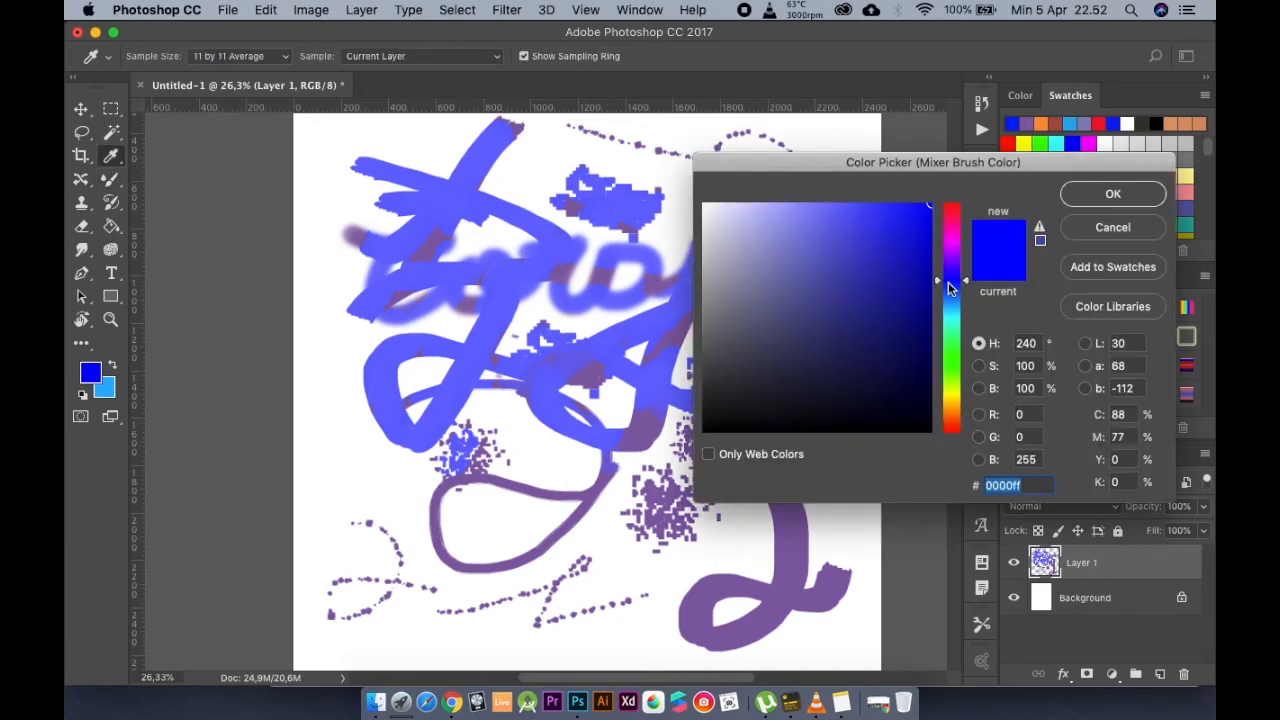
drag(940, 281, 940, 310)
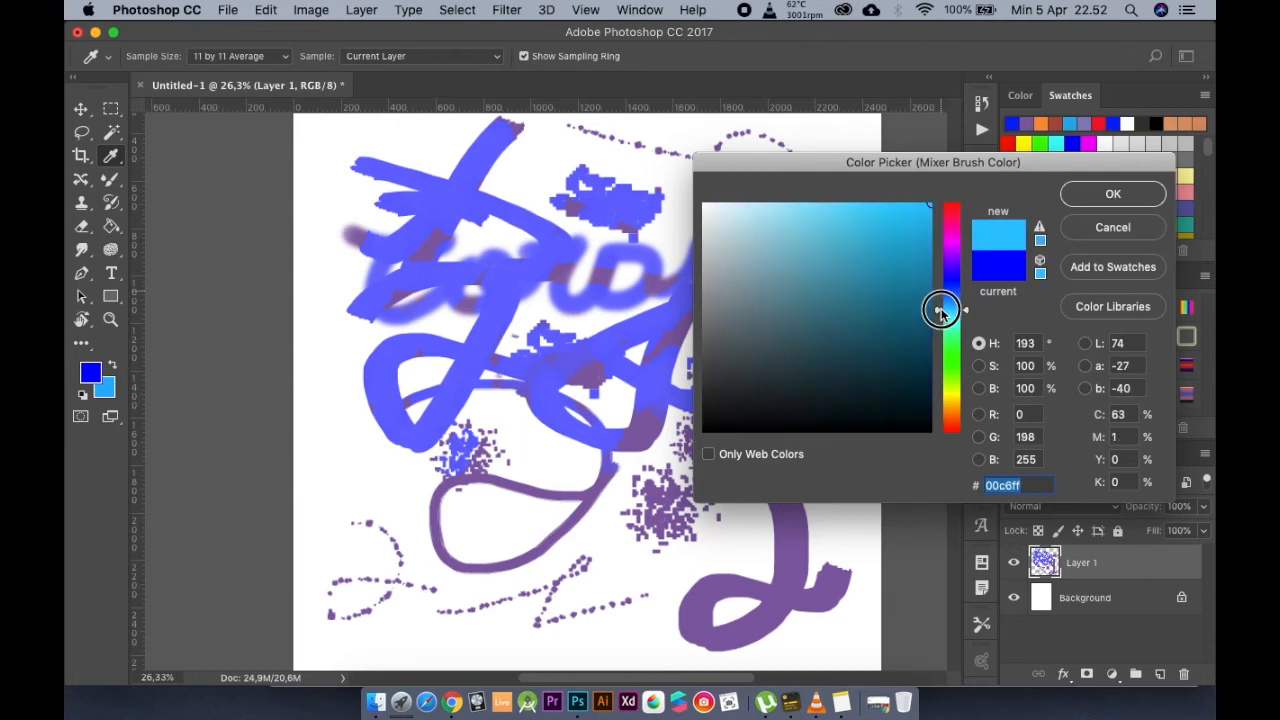
drag(907, 266, 932, 267)
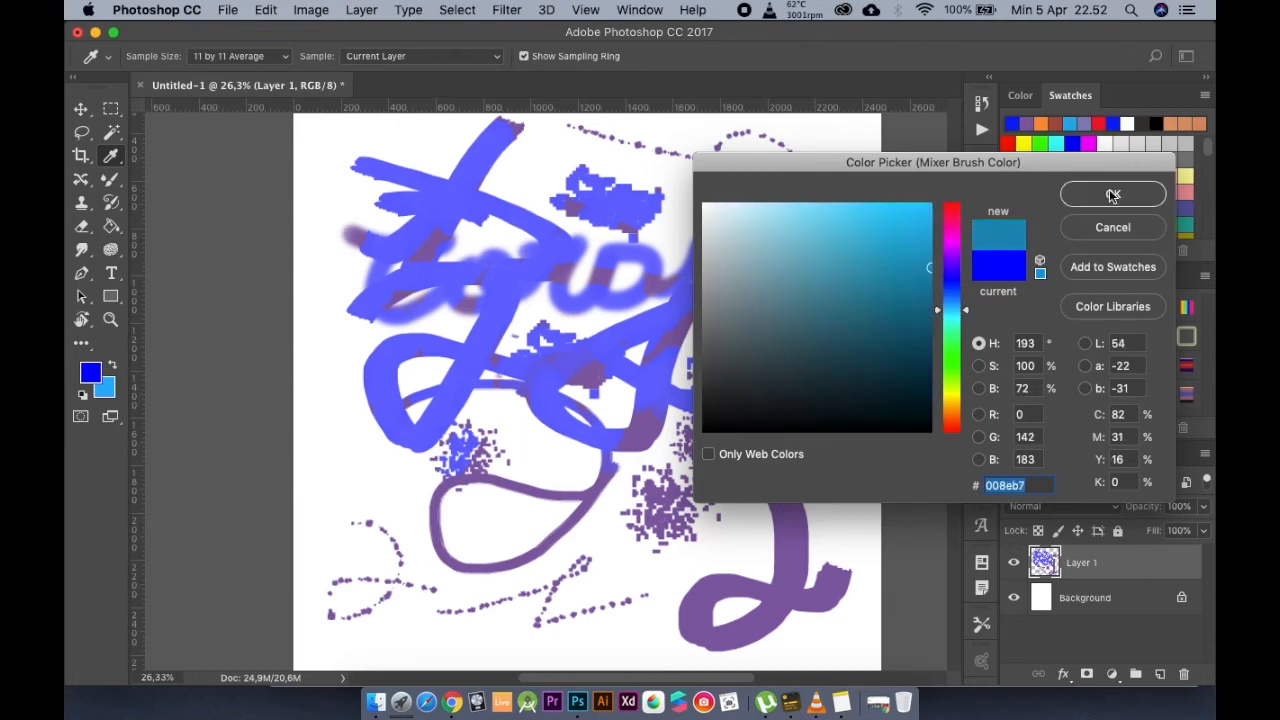
click(1113, 195)
Paint teal bristle strokes with the mixer brush over and between the blue strokes around the canvas's left and centre
drag(513, 300, 490, 412)
mouse_move(478, 361)
mouse_down()
mouse_move(423, 428)
mouse_move(486, 346)
mouse_move(334, 353)
mouse_up()
mouse_move(477, 312)
mouse_down()
mouse_move(449, 422)
mouse_move(435, 356)
mouse_move(575, 358)
mouse_move(484, 345)
mouse_move(378, 391)
mouse_move(527, 325)
mouse_up()
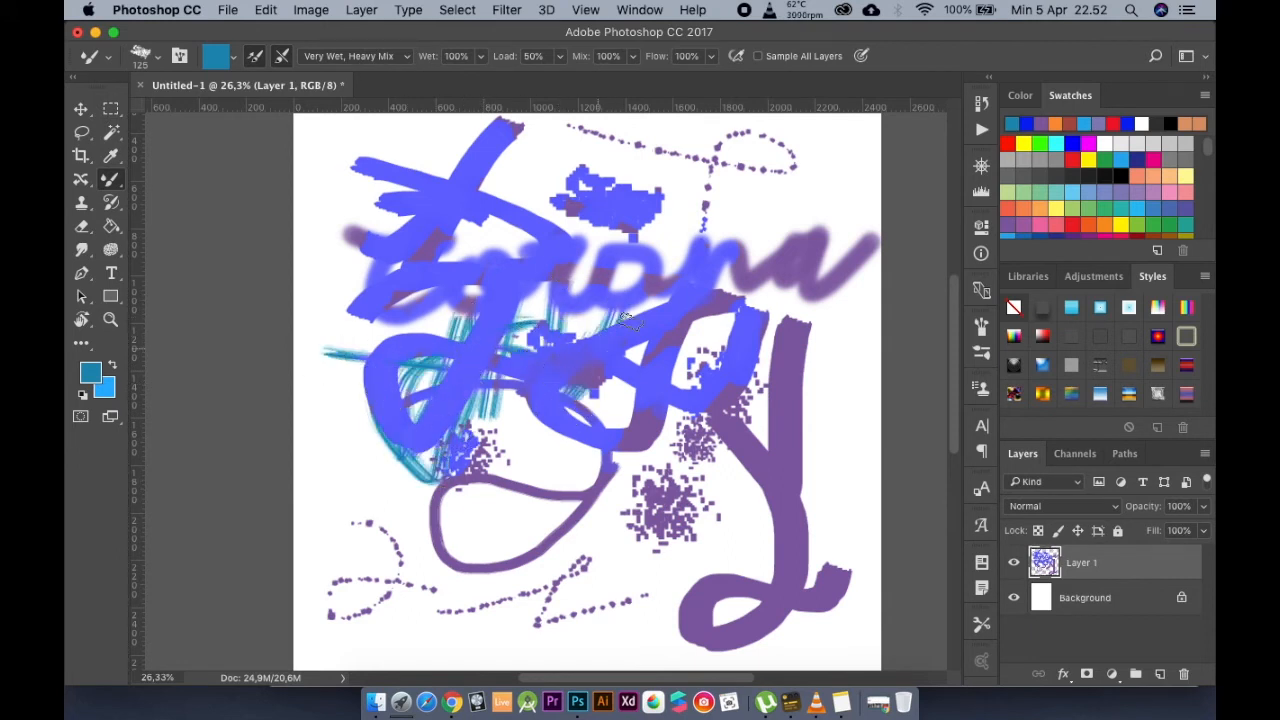
scroll(625, 340, up, 3)
mouse_move(550, 338)
mouse_down()
mouse_move(529, 378)
mouse_move(550, 462)
mouse_move(546, 531)
mouse_move(620, 493)
mouse_move(670, 435)
mouse_move(676, 543)
mouse_move(684, 468)
mouse_move(741, 371)
mouse_move(664, 391)
mouse_move(706, 375)
mouse_move(722, 462)
mouse_move(708, 467)
mouse_move(734, 542)
mouse_move(783, 543)
mouse_move(563, 545)
mouse_move(507, 410)
mouse_move(450, 385)
mouse_move(338, 462)
mouse_move(335, 338)
mouse_move(410, 491)
mouse_move(352, 474)
mouse_move(274, 434)
mouse_move(332, 296)
mouse_move(310, 249)
mouse_move(267, 323)
mouse_move(263, 205)
mouse_move(228, 213)
mouse_move(258, 295)
mouse_up()
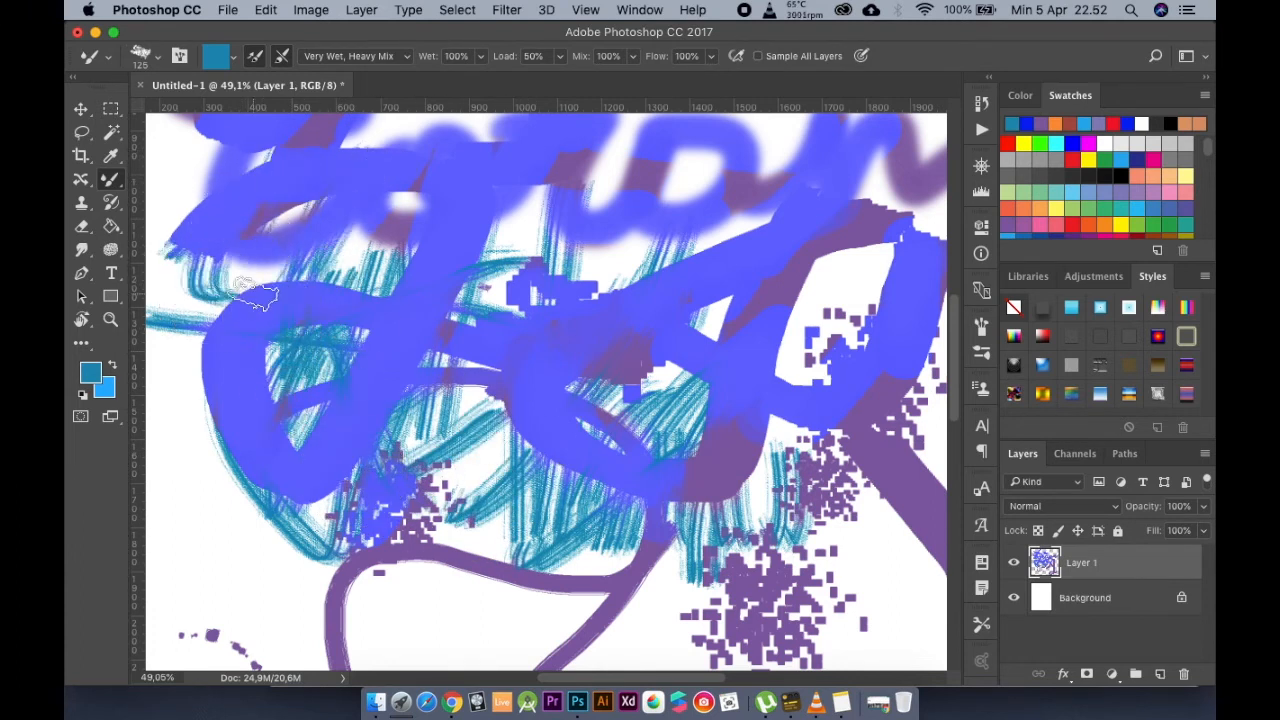
Change the mixer brush color to a darker teal
click(233, 56)
click(215, 55)
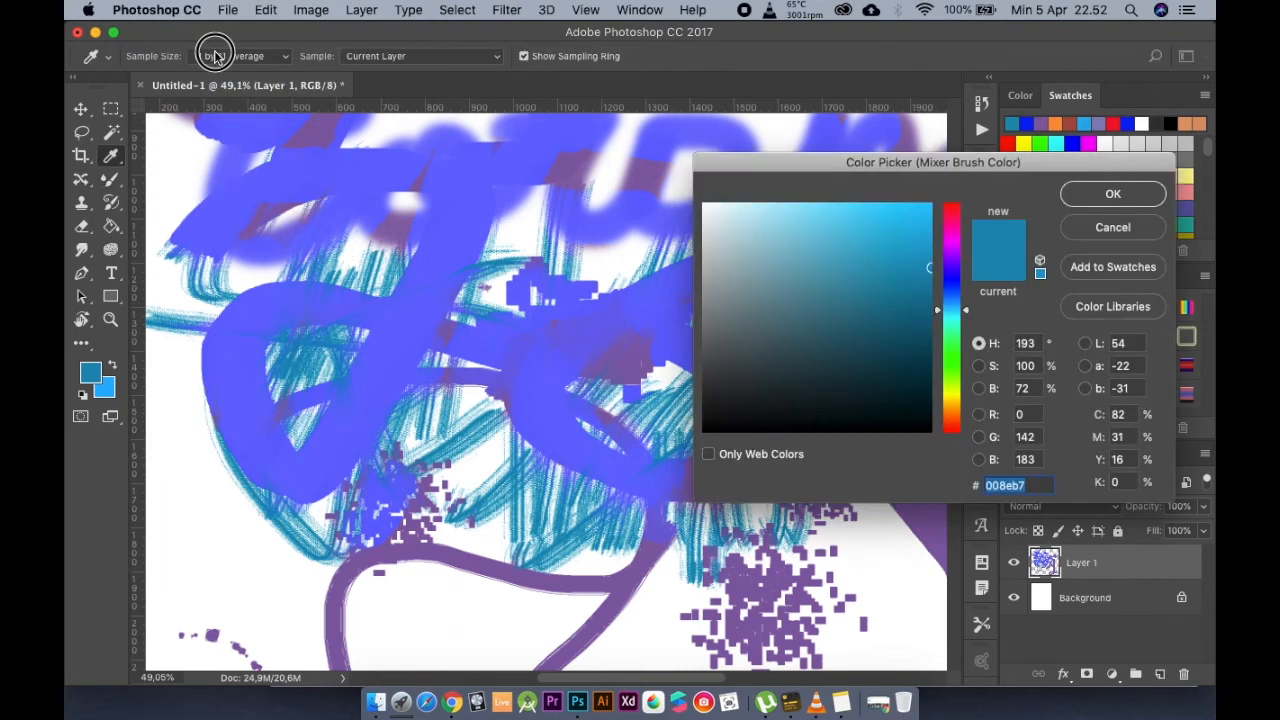
click(1133, 191)
Smear the edges of the thick purple stroke and the Corona lettering with the clean, unloaded mixer brush
scroll(566, 506, right, 8)
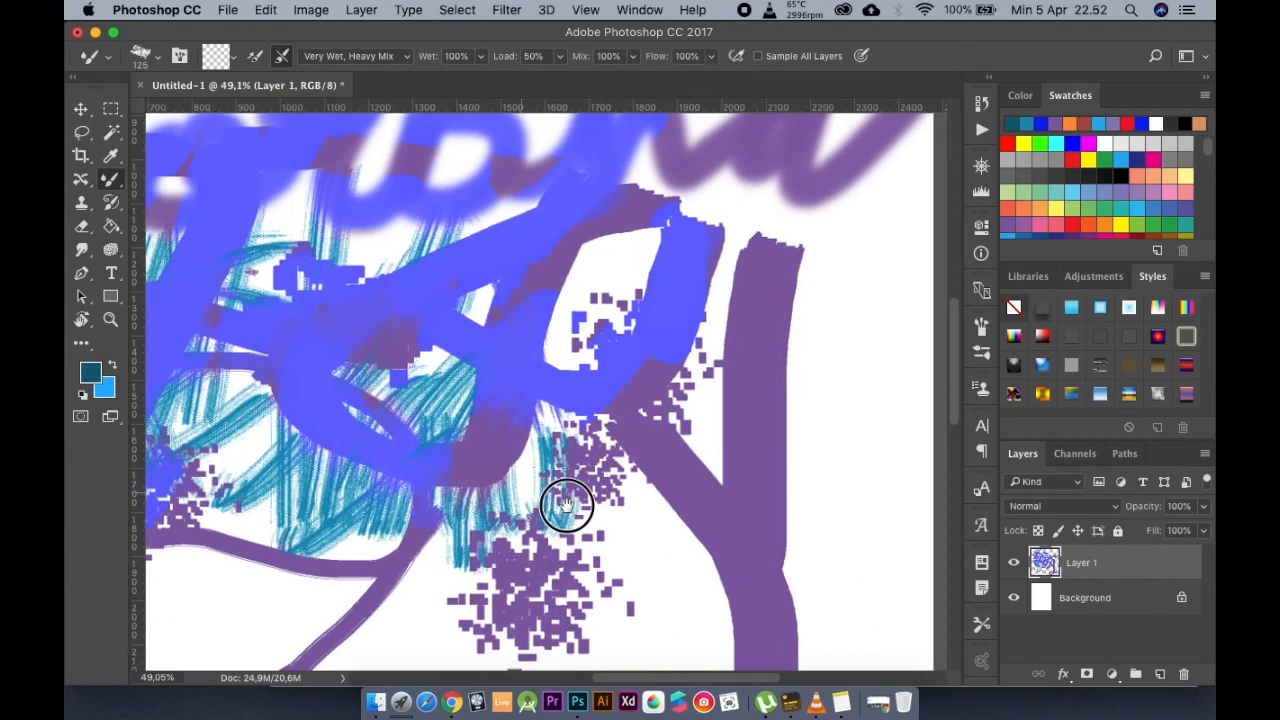
scroll(657, 340, up, 5)
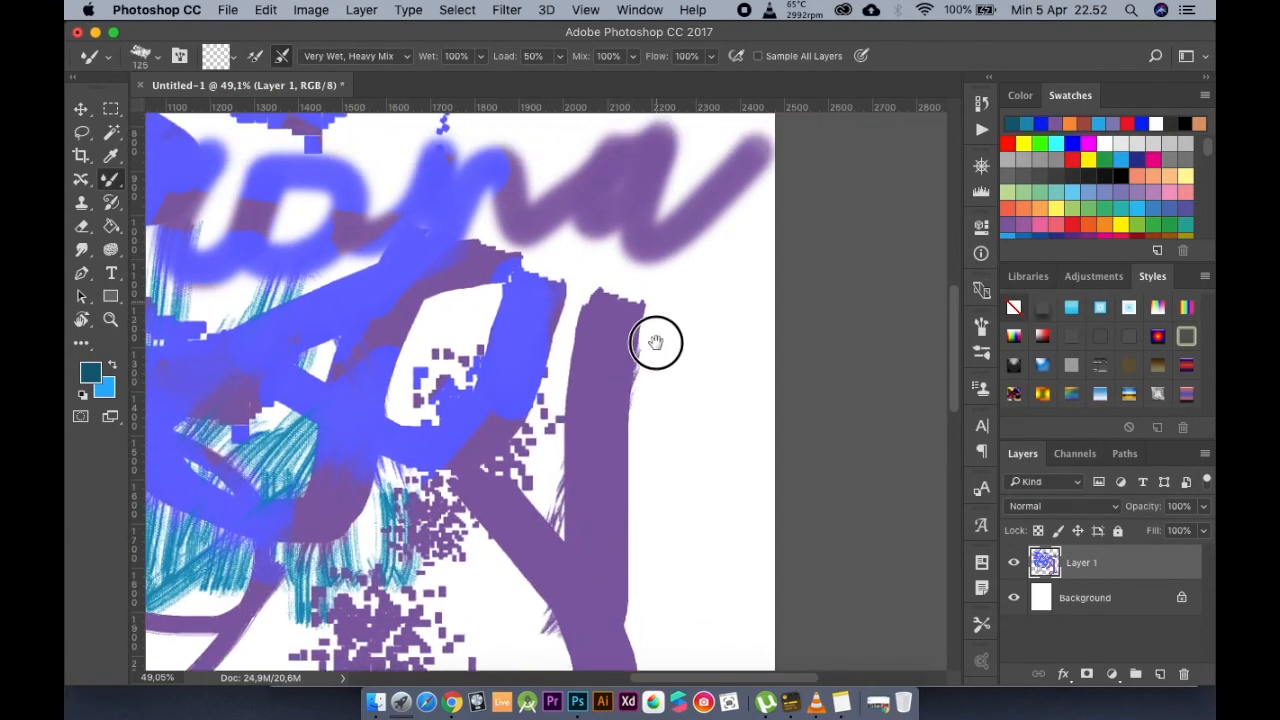
scroll(760, 300, up, 5)
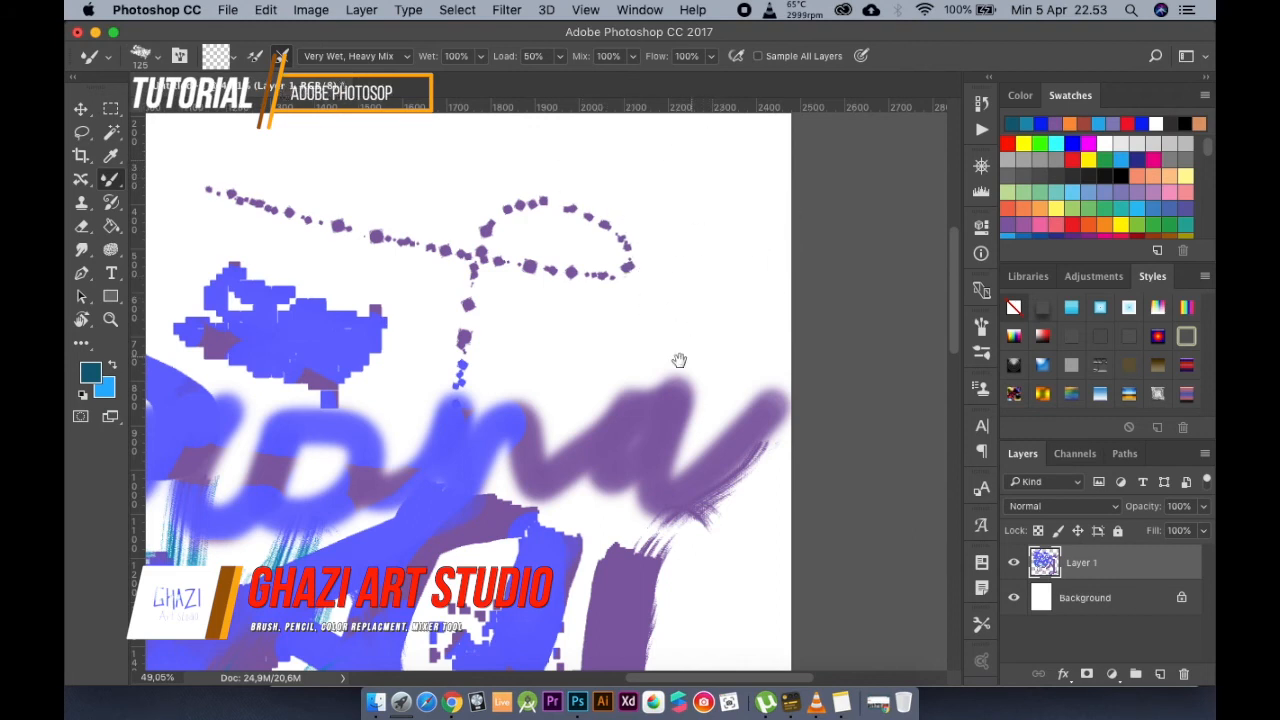
drag(638, 352, 736, 240)
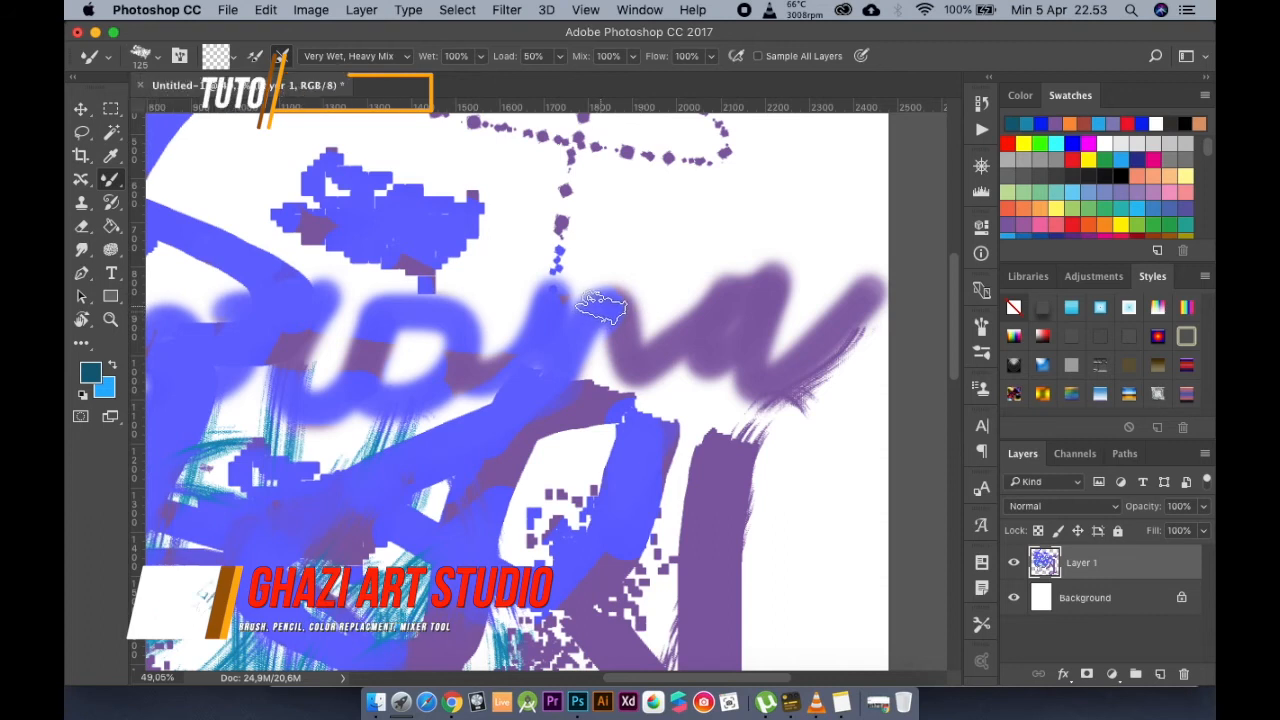
mouse_move(602, 312)
mouse_down()
mouse_move(743, 173)
mouse_move(610, 328)
mouse_move(752, 252)
mouse_move(720, 313)
mouse_move(795, 165)
mouse_move(757, 382)
mouse_move(789, 260)
mouse_move(818, 258)
mouse_move(852, 332)
mouse_move(877, 168)
mouse_move(740, 318)
mouse_move(701, 194)
mouse_move(577, 330)
mouse_move(560, 247)
mouse_up()
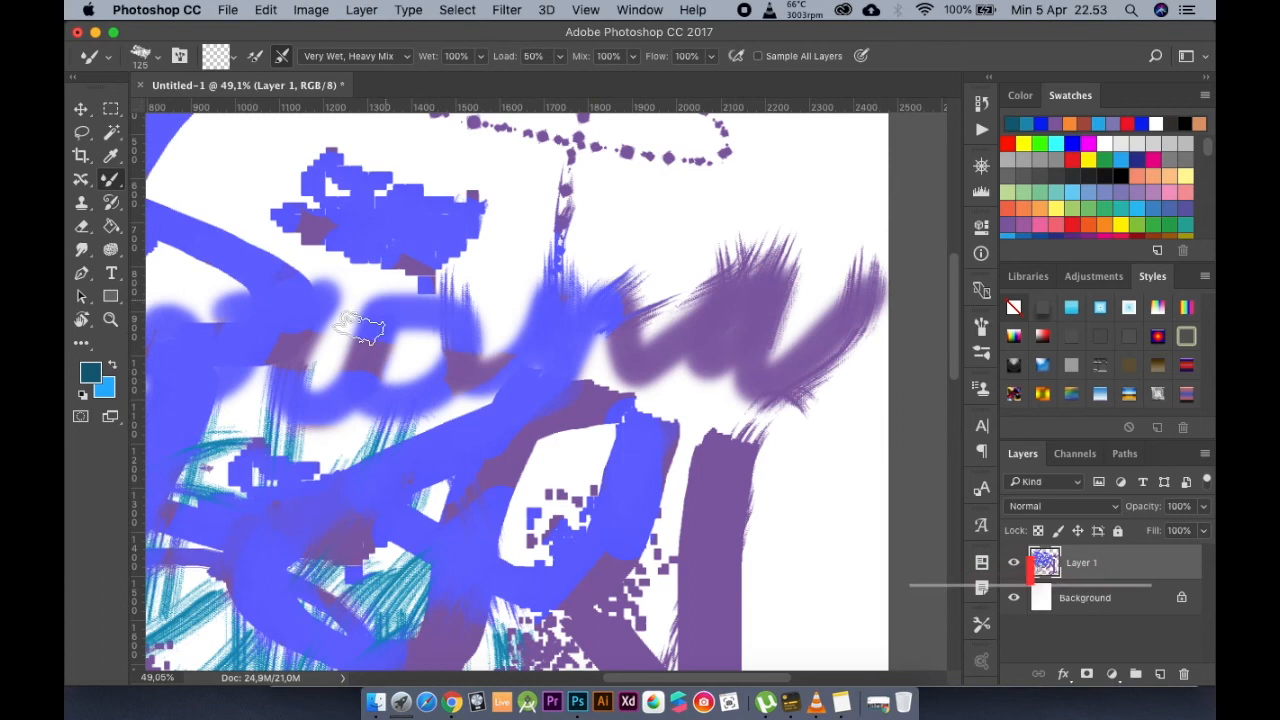
Set the mixer brush color to light blue #00a7d7
click(235, 60)
click(214, 53)
click(214, 55)
click(909, 311)
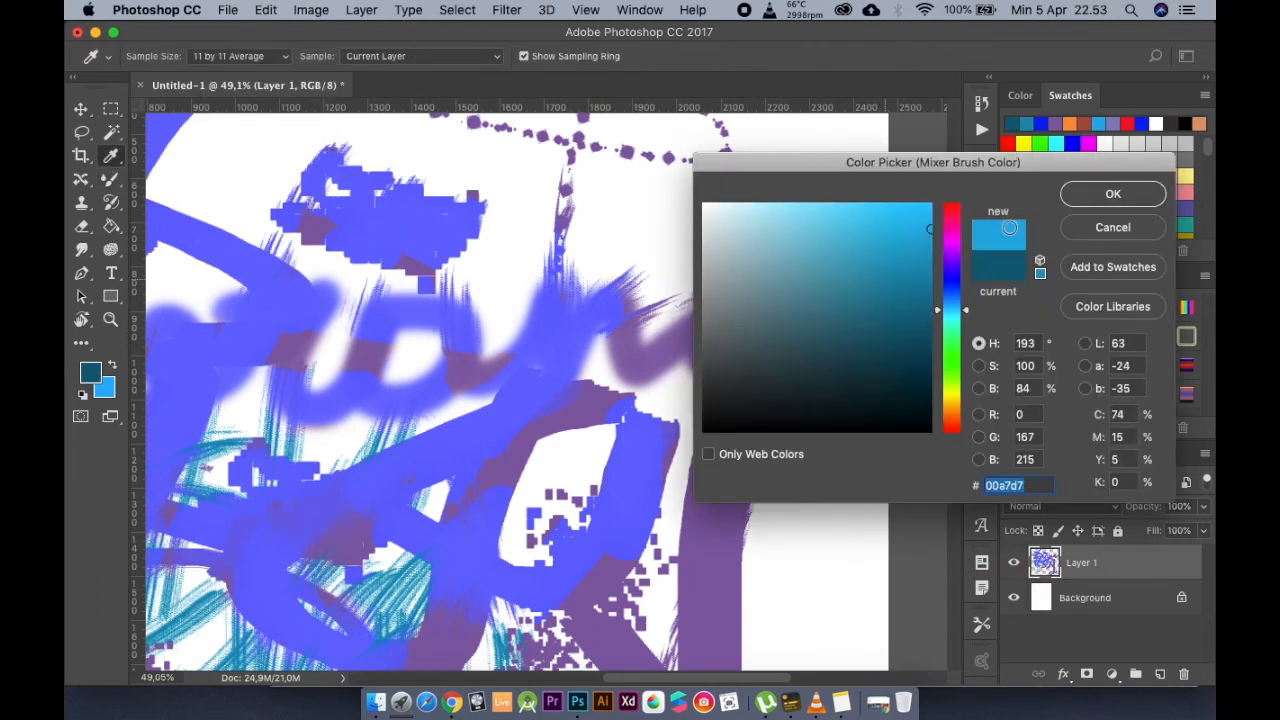
click(1113, 194)
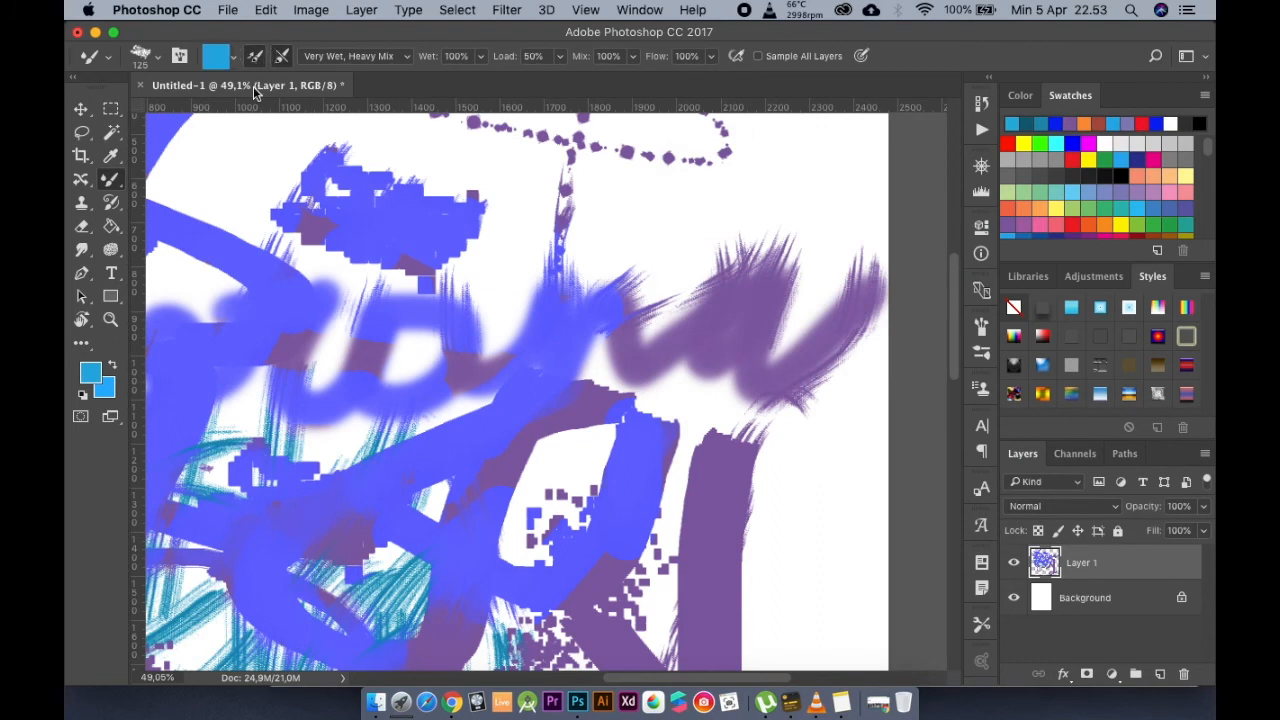
Paint light blue bristle strokes with the mixer brush across the white areas above and around the lettering and the purple loop
mouse_move(266, 277)
mouse_down()
mouse_move(215, 265)
mouse_move(177, 306)
mouse_move(238, 198)
mouse_up()
mouse_move(657, 223)
mouse_down()
mouse_move(772, 174)
mouse_move(741, 176)
mouse_move(659, 245)
mouse_move(894, 140)
mouse_move(769, 272)
mouse_move(645, 200)
mouse_move(504, 197)
mouse_move(509, 430)
mouse_move(598, 275)
mouse_up()
mouse_move(637, 425)
mouse_down()
mouse_move(551, 395)
mouse_move(548, 425)
mouse_move(464, 500)
mouse_move(446, 450)
mouse_move(641, 500)
mouse_move(643, 531)
mouse_up()
scroll(560, 480, down, 3)
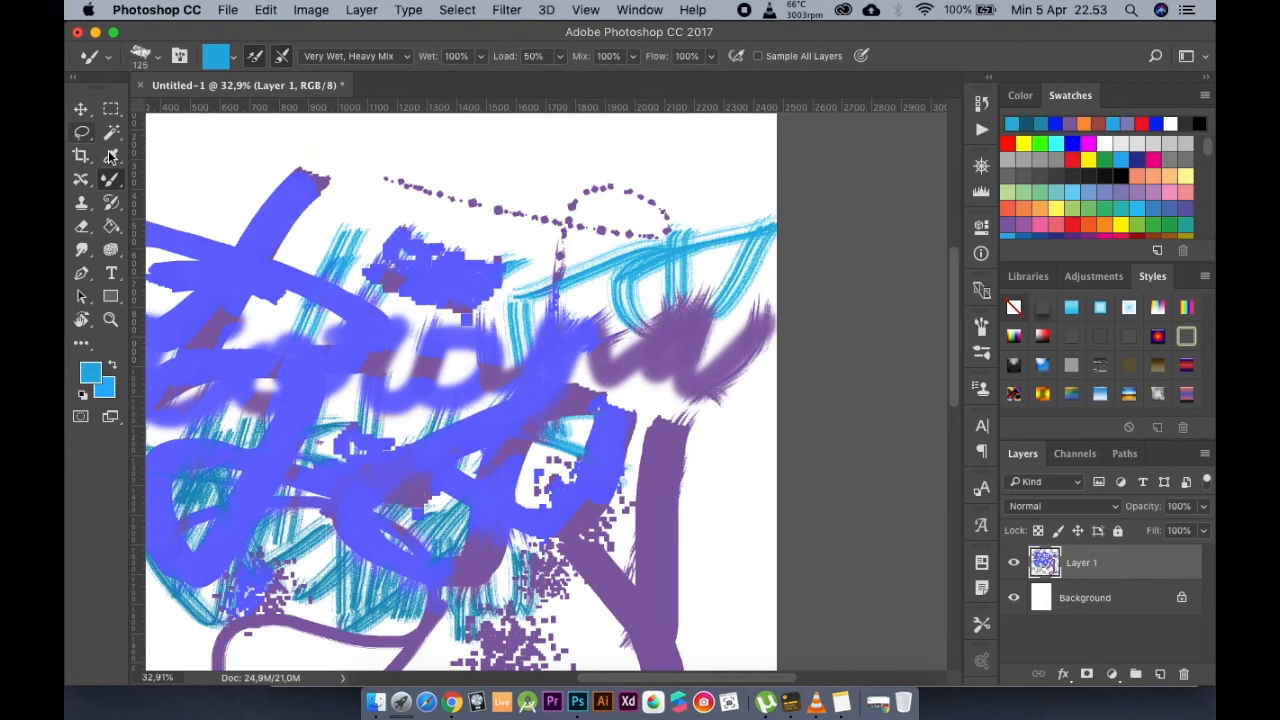
Use the Color Replacement Tool to recolor parts of the blue pixel patch, the lettering and the blue stroke to light blue
right_click(110, 180)
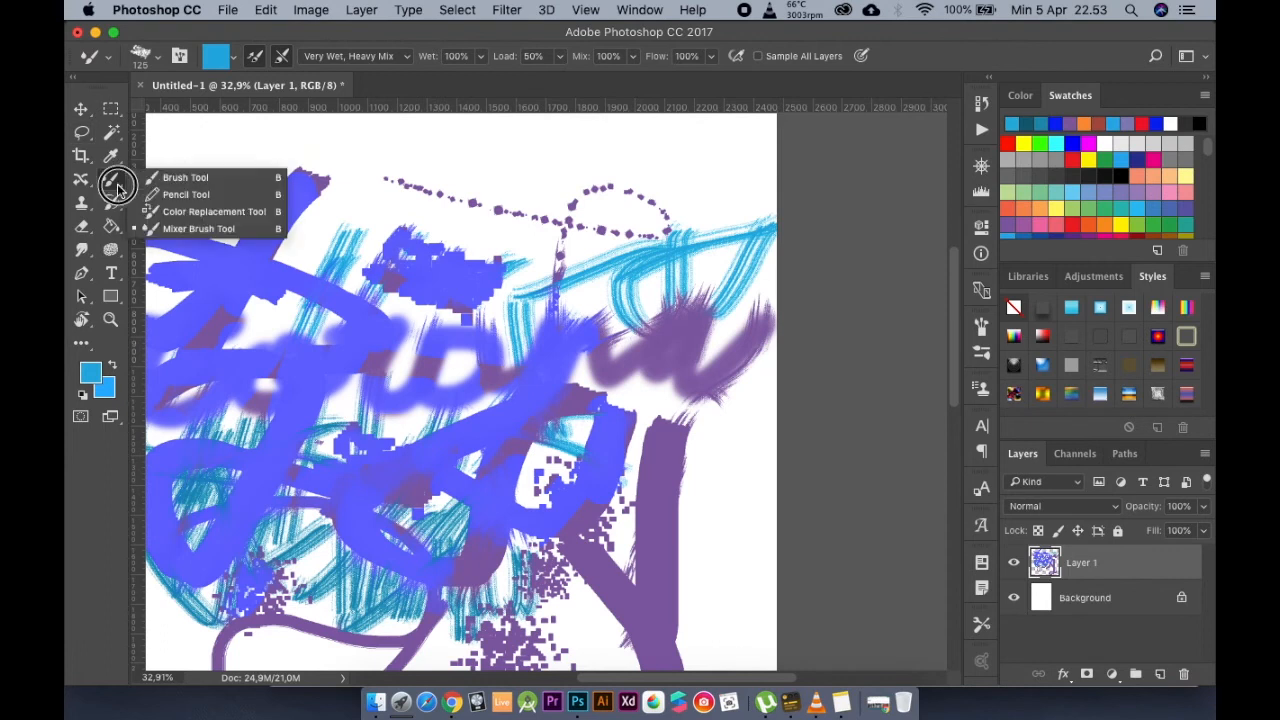
click(200, 212)
scroll(495, 355, up, 3)
click(535, 360)
mouse_move(470, 340)
mouse_down()
mouse_move(569, 237)
mouse_move(390, 357)
mouse_move(542, 192)
mouse_move(412, 203)
mouse_move(259, 181)
mouse_move(176, 269)
mouse_move(475, 165)
mouse_move(186, 207)
mouse_move(280, 162)
mouse_move(238, 207)
mouse_up()
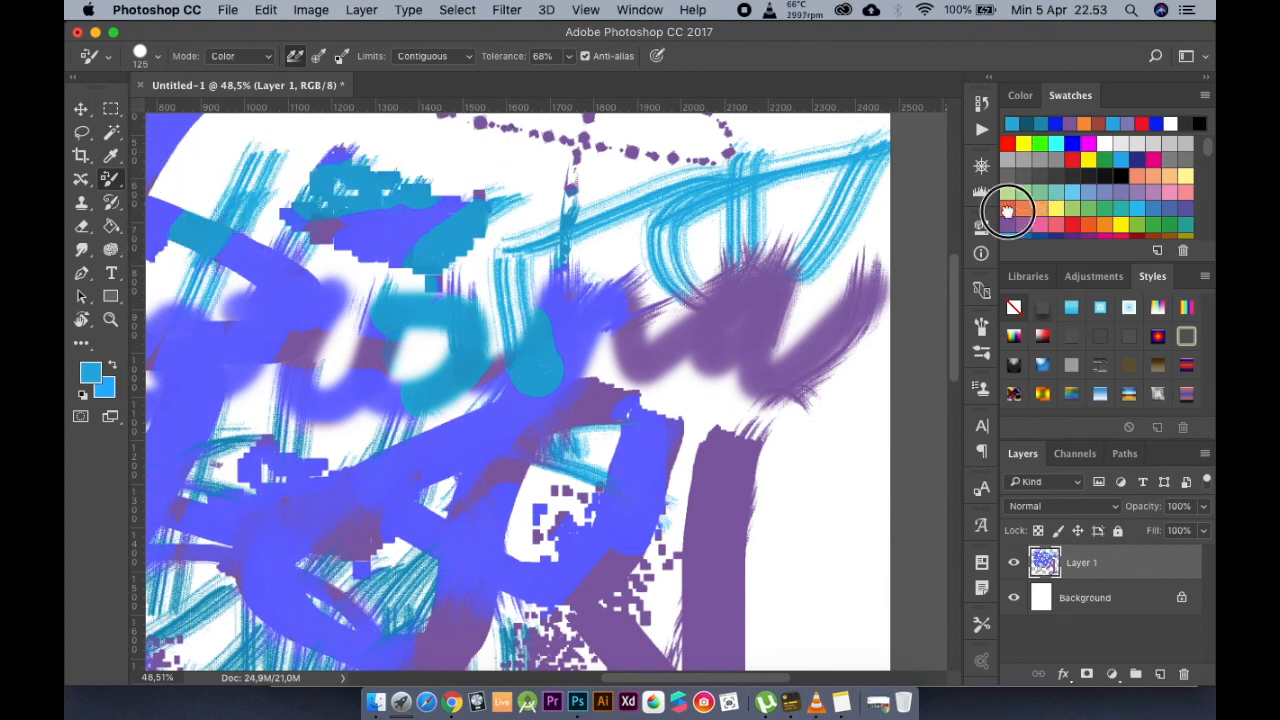
Choose an orange-red swatch and recolor the lettering, central strokes, bristle marks and scattered pixels with the Color Replacement Tool
click(1007, 211)
mouse_move(720, 360)
mouse_down()
mouse_move(741, 304)
mouse_move(624, 322)
mouse_move(500, 360)
mouse_up()
mouse_move(760, 180)
mouse_down()
mouse_move(596, 168)
mouse_move(862, 216)
mouse_move(734, 227)
mouse_move(762, 247)
mouse_move(809, 223)
mouse_up()
scroll(813, 290, down, 1)
mouse_move(610, 315)
mouse_down()
mouse_move(551, 274)
mouse_move(445, 290)
mouse_move(448, 352)
mouse_move(363, 506)
mouse_up()
scroll(443, 406, down, 5)
scroll(443, 406, left, 5)
mouse_move(650, 440)
mouse_down()
mouse_move(622, 502)
mouse_move(612, 568)
mouse_move(714, 435)
mouse_move(645, 571)
mouse_move(443, 490)
mouse_move(507, 477)
mouse_move(402, 457)
mouse_move(596, 365)
mouse_move(383, 499)
mouse_move(341, 457)
mouse_move(304, 486)
mouse_move(252, 355)
mouse_move(262, 333)
mouse_move(357, 365)
mouse_move(318, 292)
mouse_up()
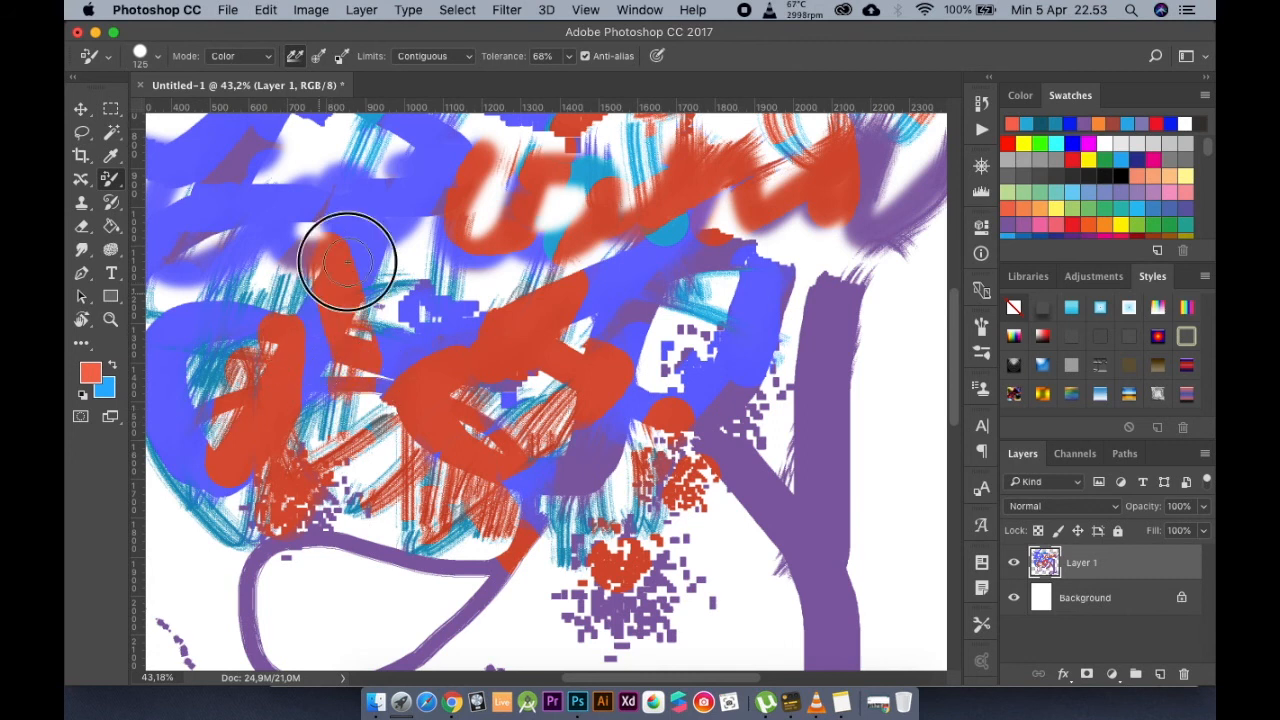
scroll(437, 365, down, 3)
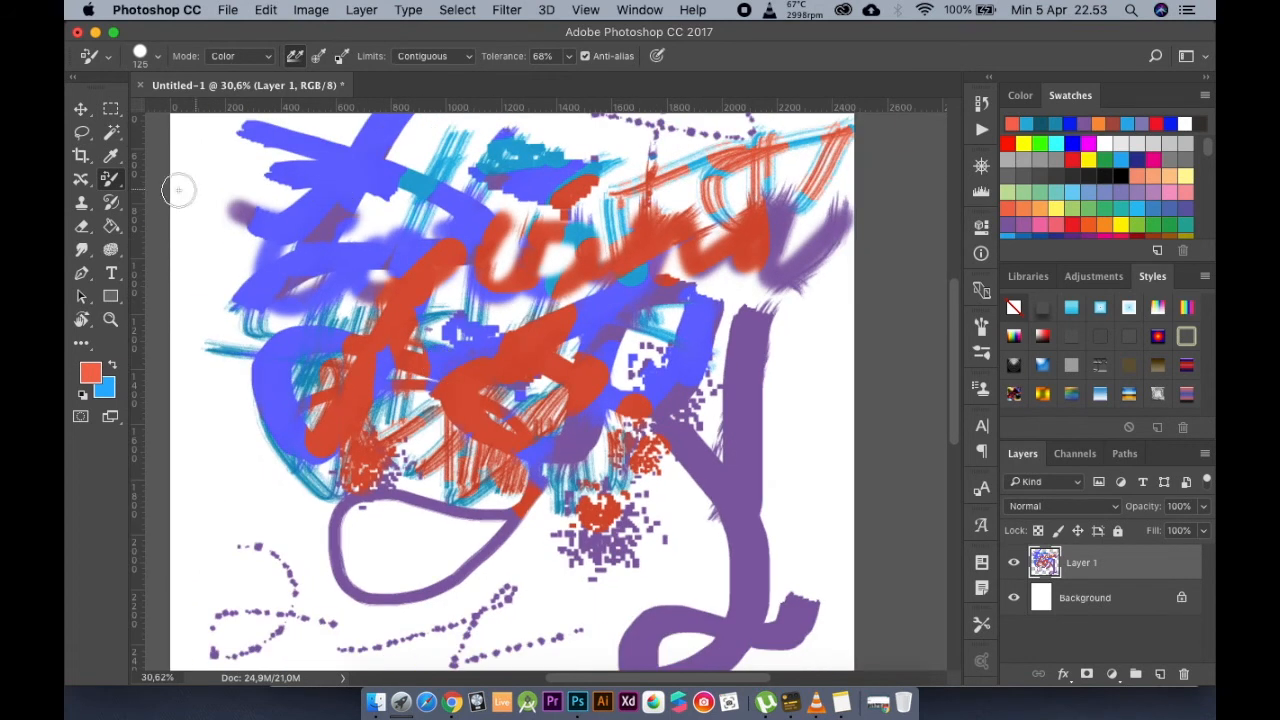
Paint soft orange-red strokes with the Brush Tool over the centre of the artwork and around the purple loop below it
click(120, 183)
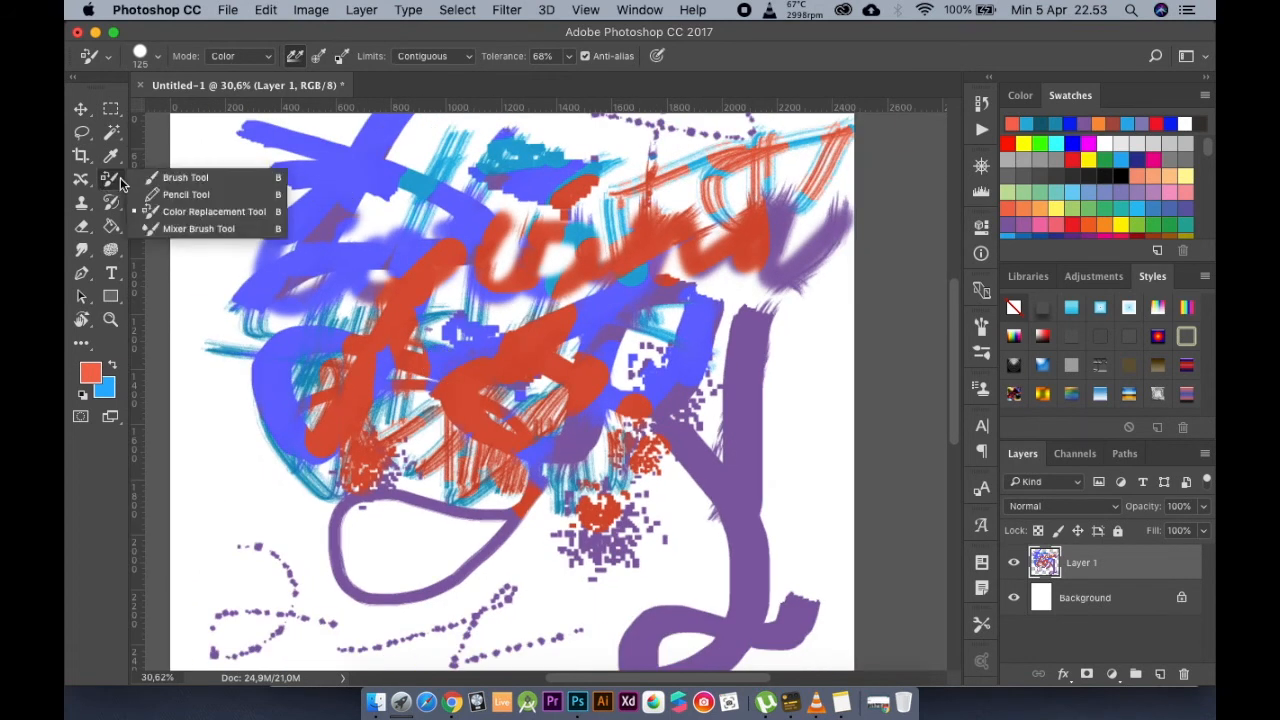
click(193, 178)
mouse_move(572, 305)
mouse_down()
mouse_move(612, 376)
mouse_move(615, 325)
mouse_move(675, 452)
mouse_move(679, 380)
mouse_move(677, 420)
mouse_move(656, 414)
mouse_move(586, 492)
mouse_move(484, 487)
mouse_move(494, 580)
mouse_move(383, 557)
mouse_move(414, 524)
mouse_move(525, 470)
mouse_up()
scroll(548, 405, down, 3)
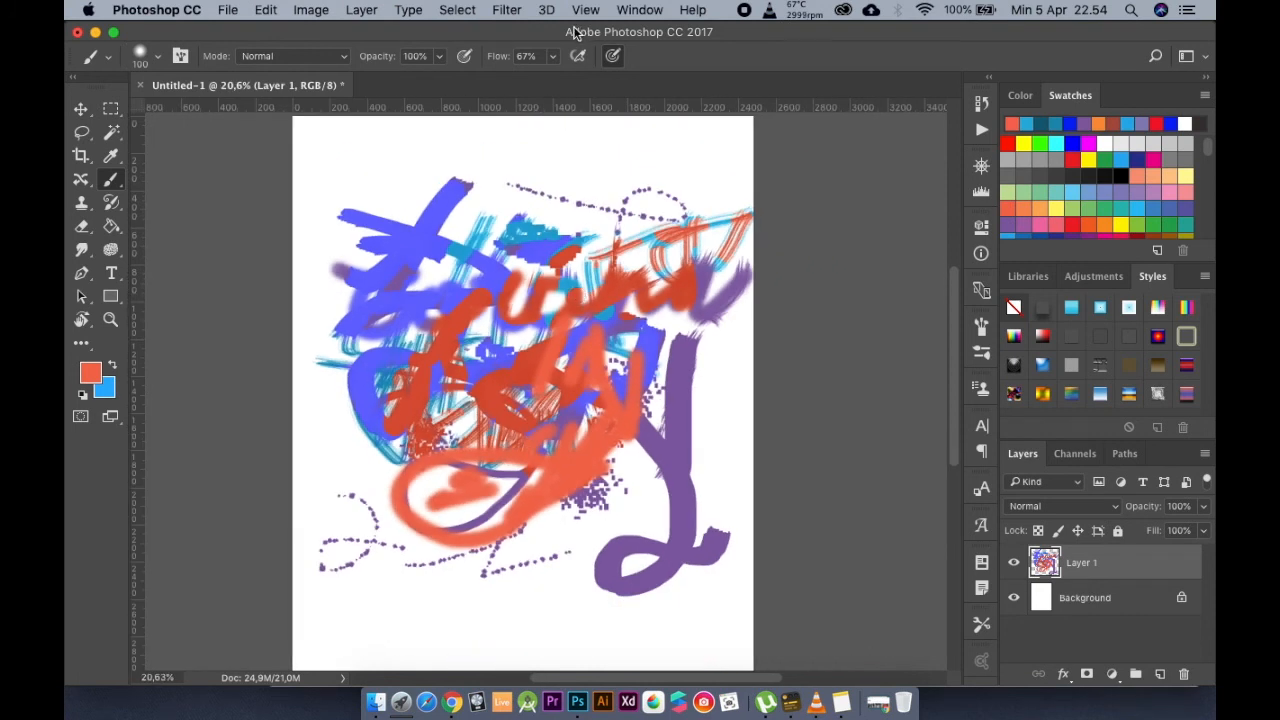
Reselect the Brush Tool and paint a thick, soft, vertical orange-red stroke over the start of the red lettering
scroll(524, 193, up, 3)
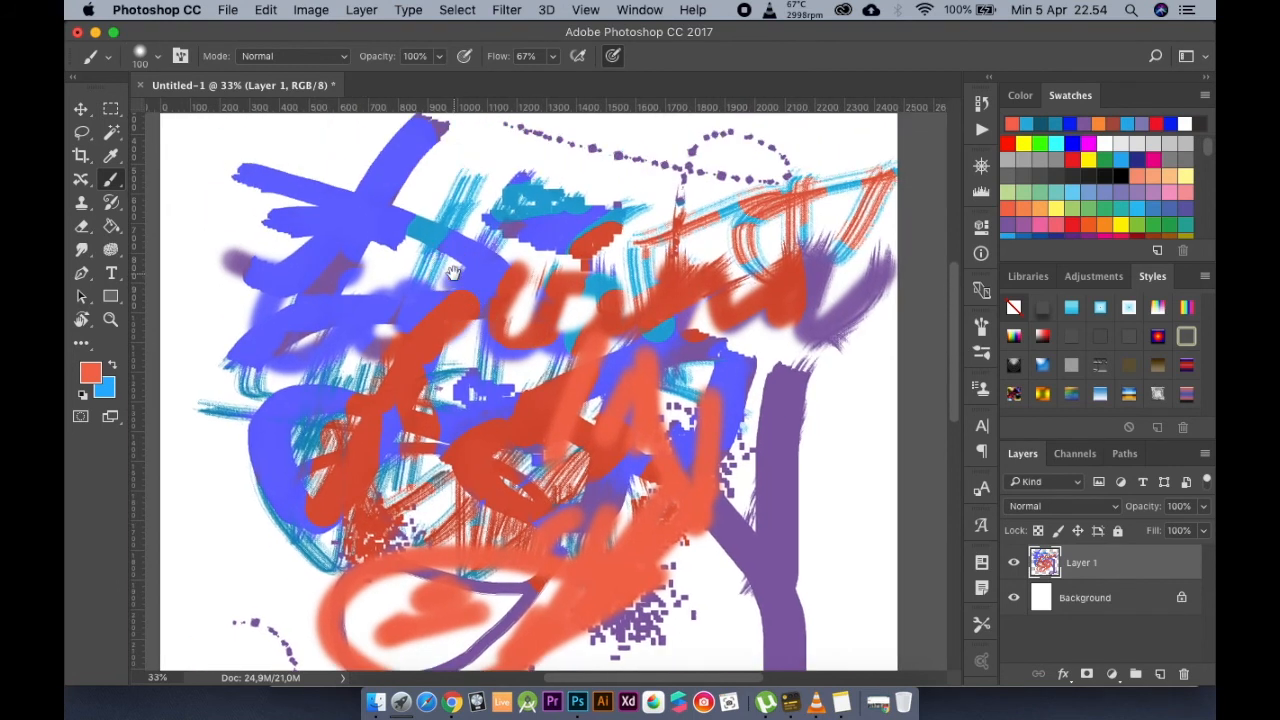
right_click(120, 177)
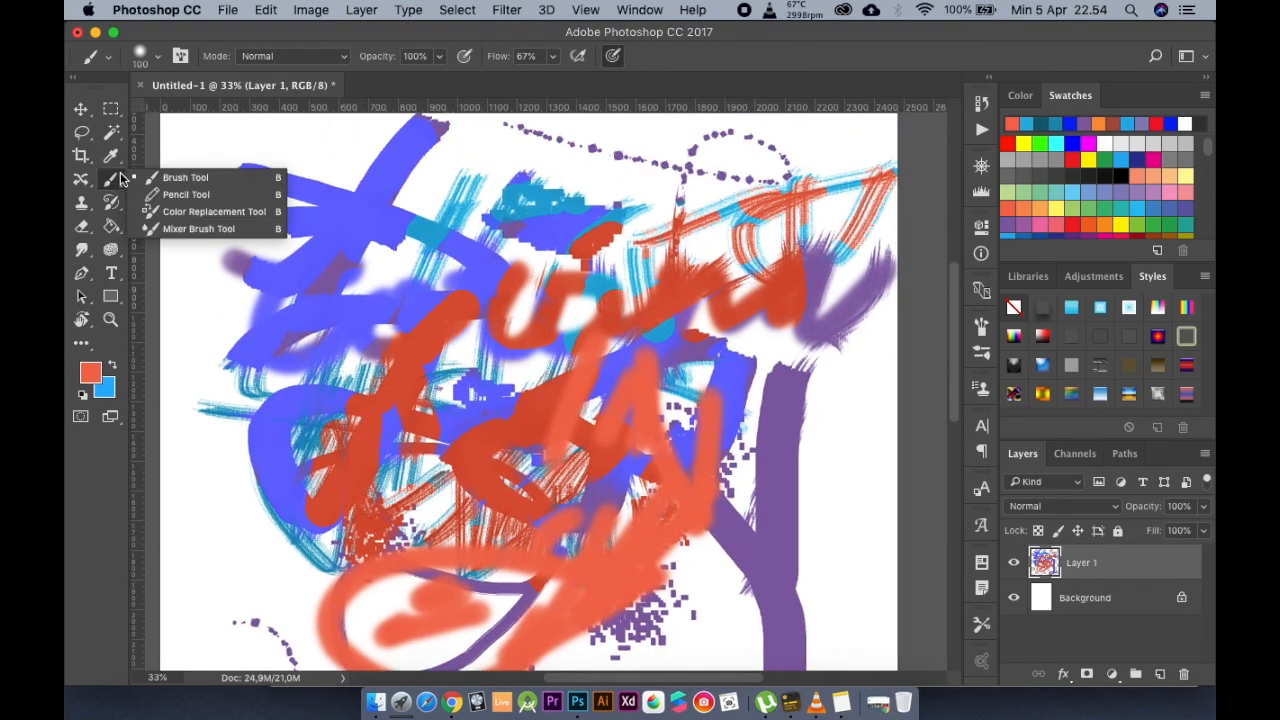
click(229, 179)
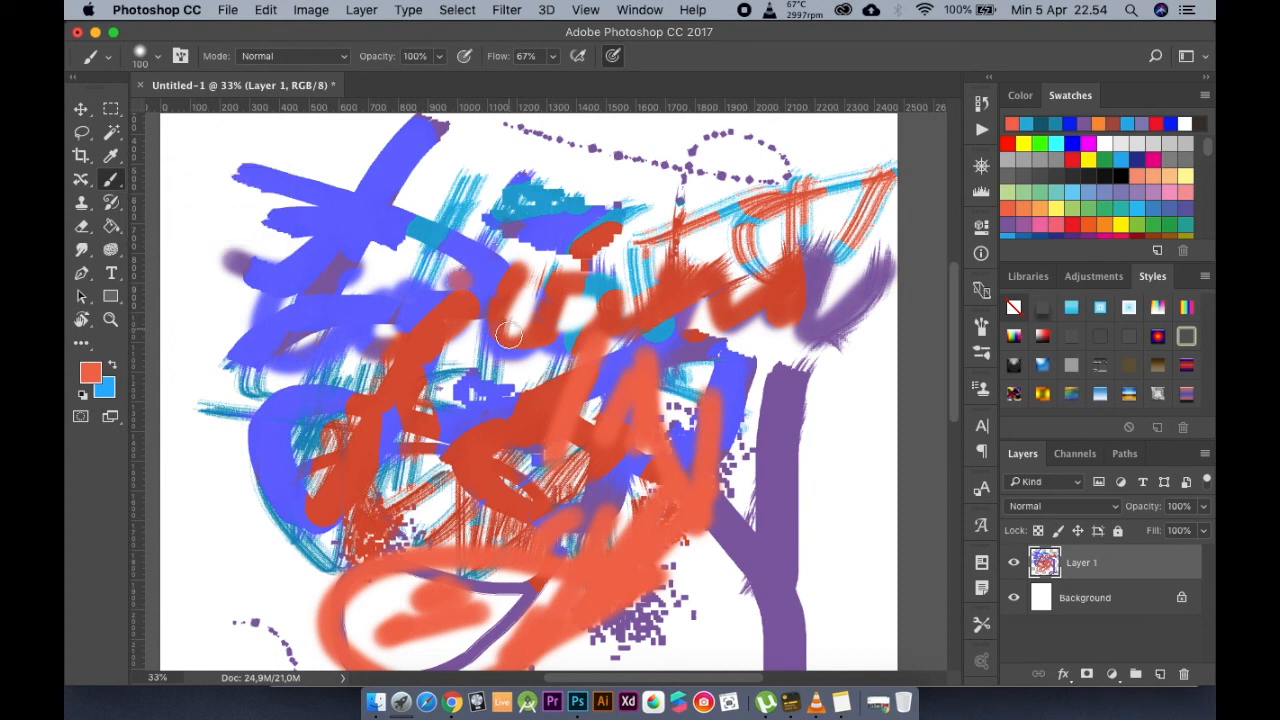
drag(491, 270, 496, 250)
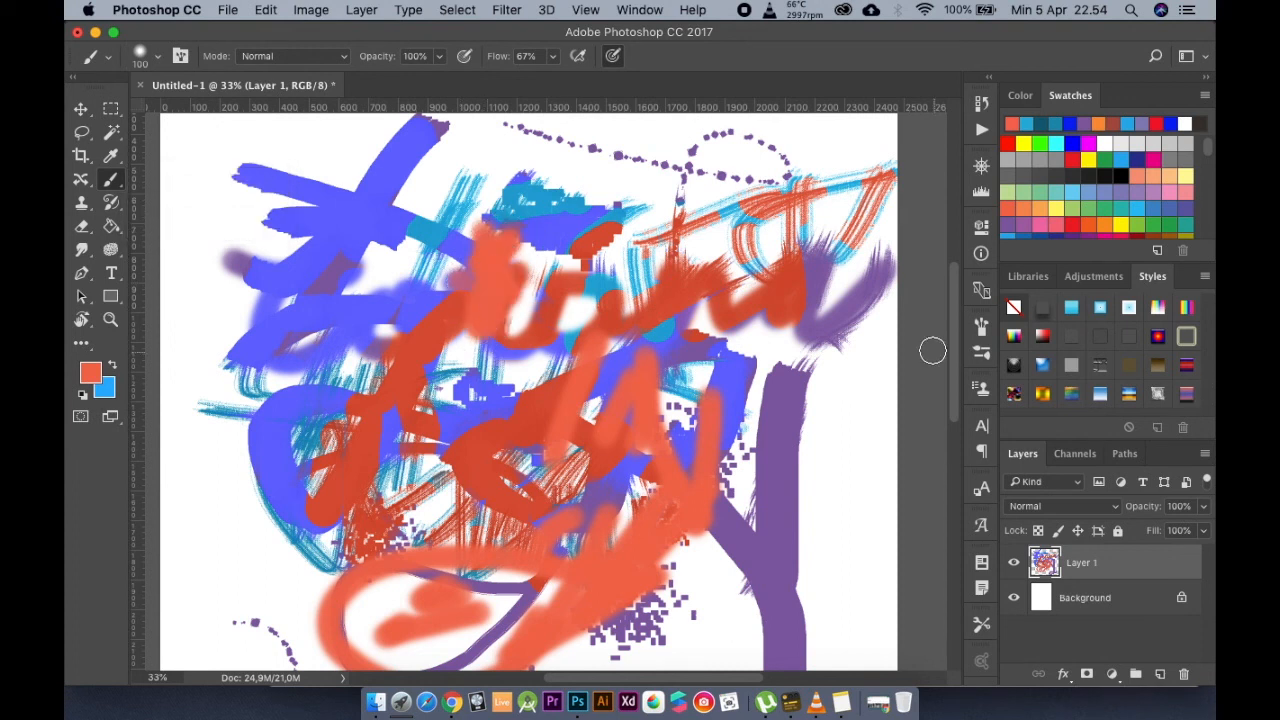
Choose the rough 100 px brush tip and dab it once on the white area beside the upper blue strokes
click(983, 328)
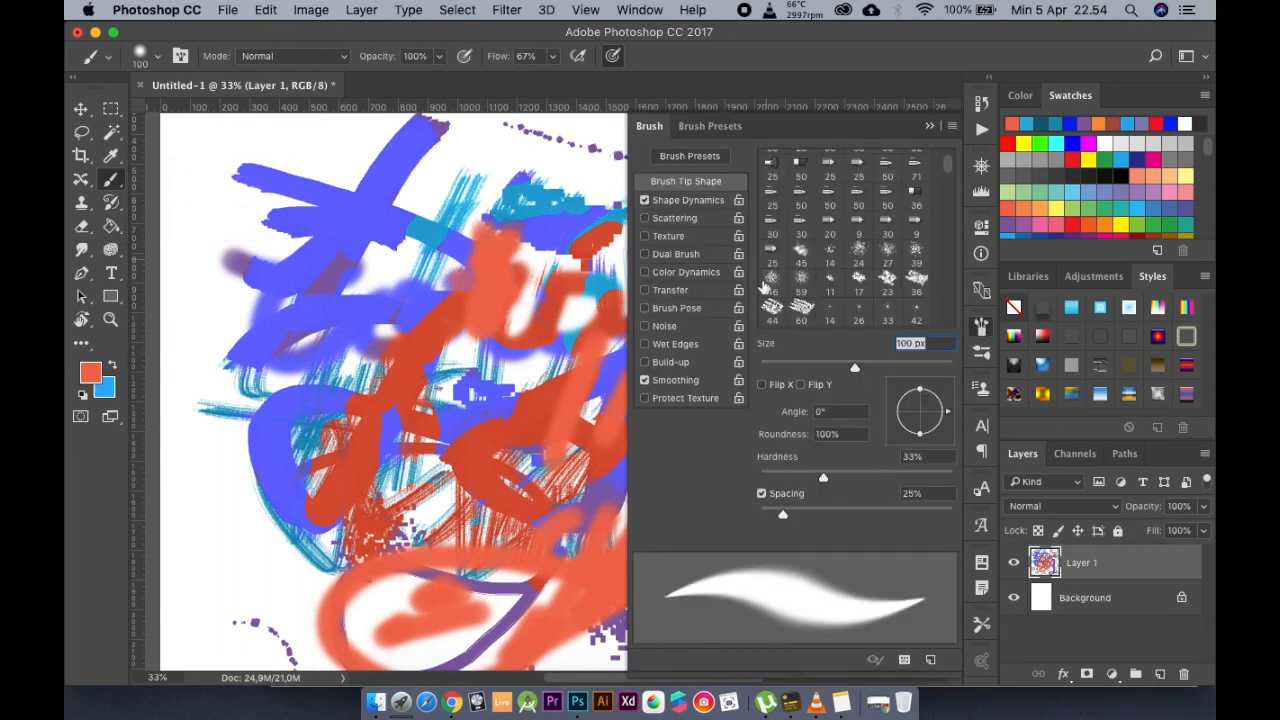
scroll(835, 250, down, 5)
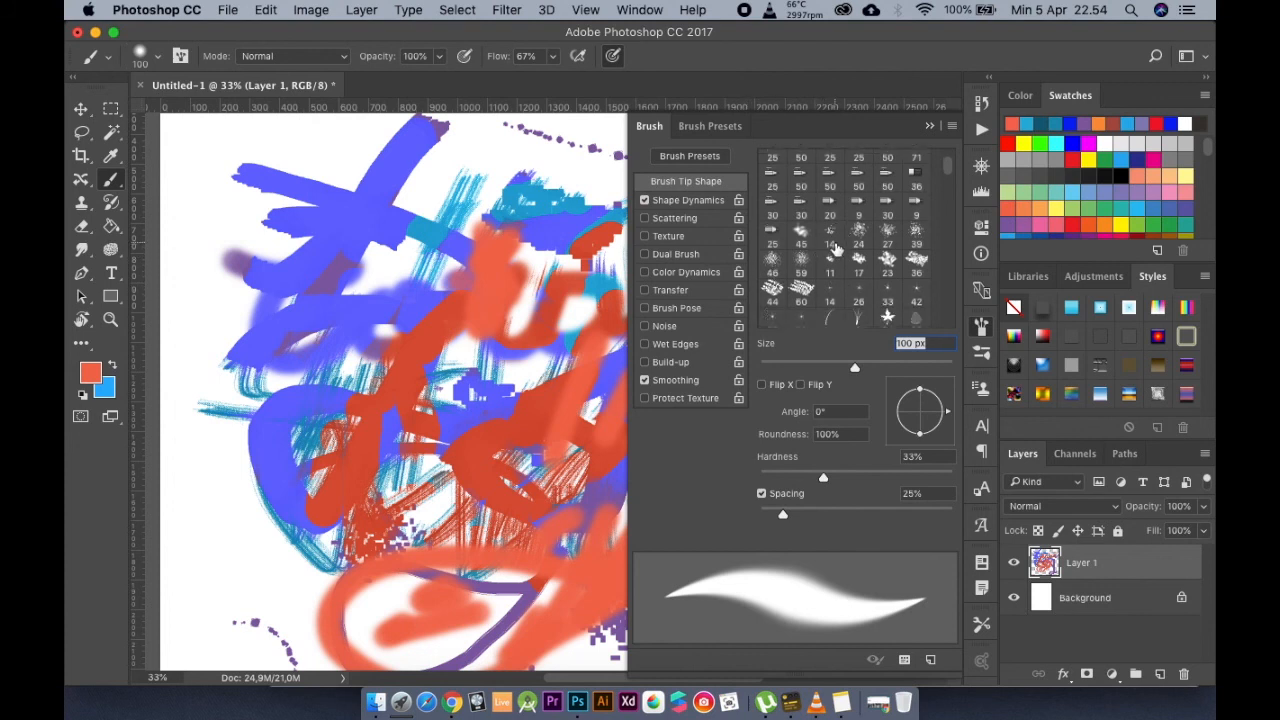
scroll(840, 250, down, 1)
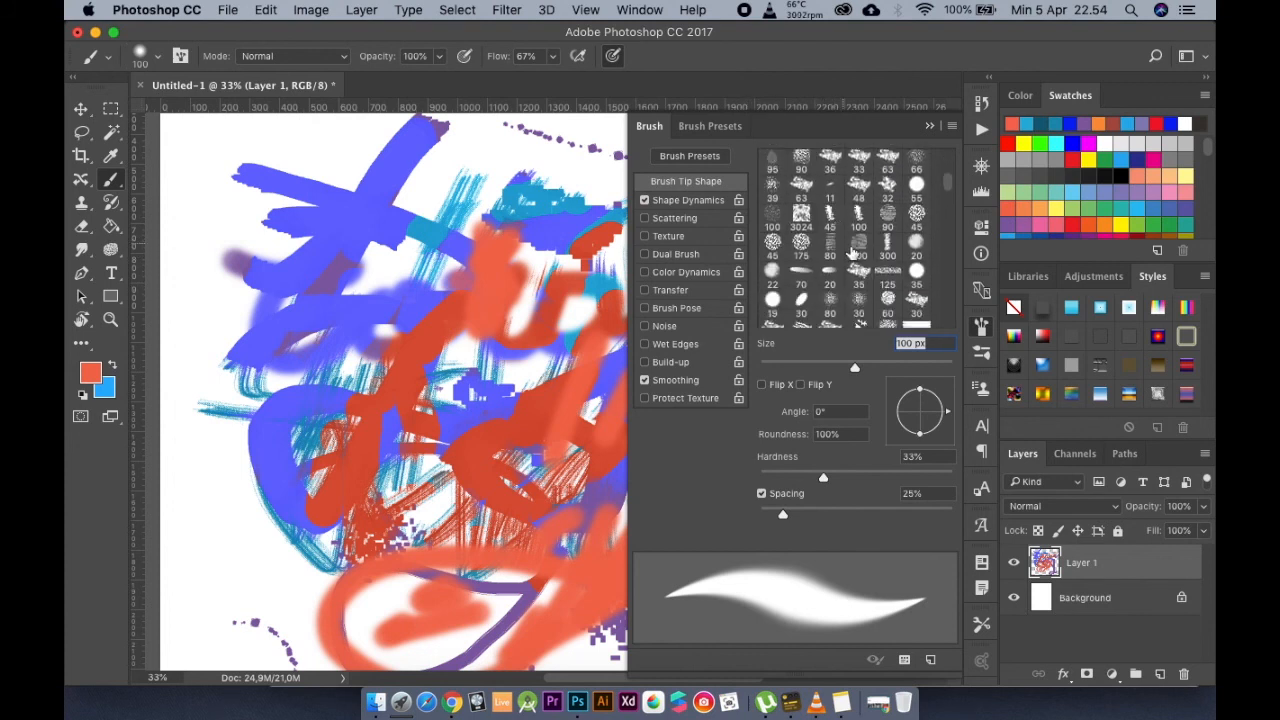
click(858, 218)
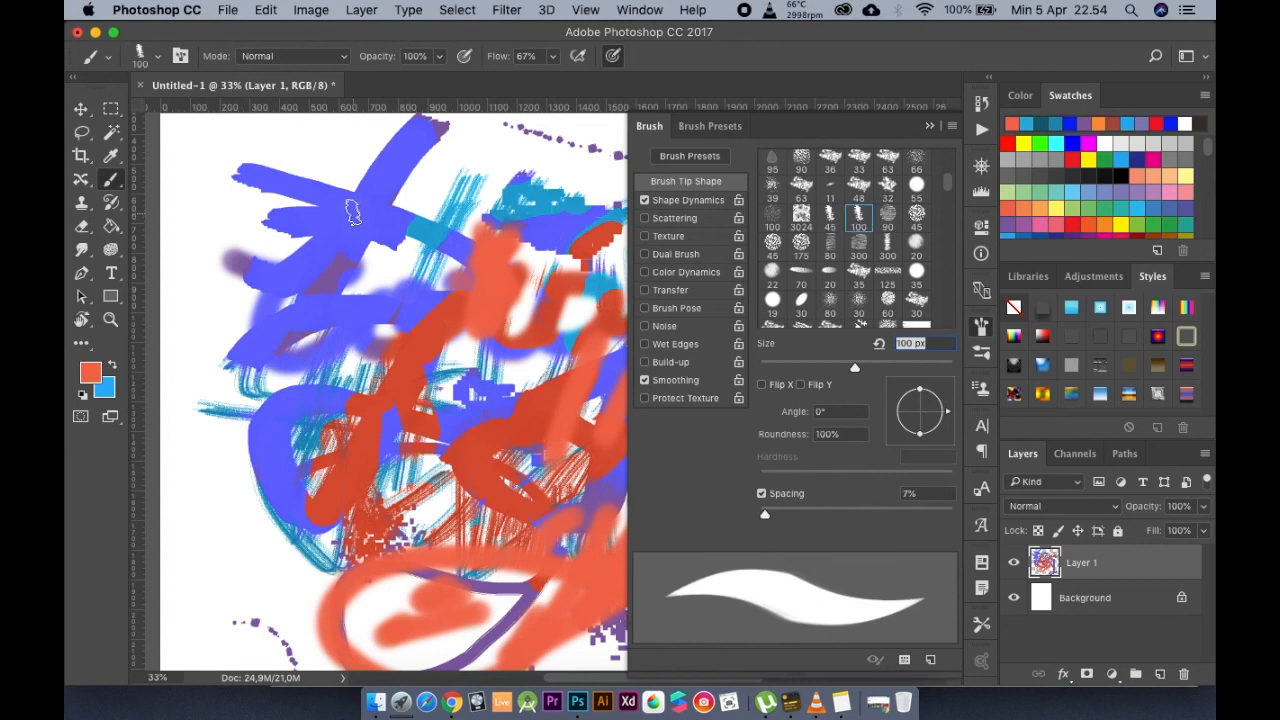
click(345, 172)
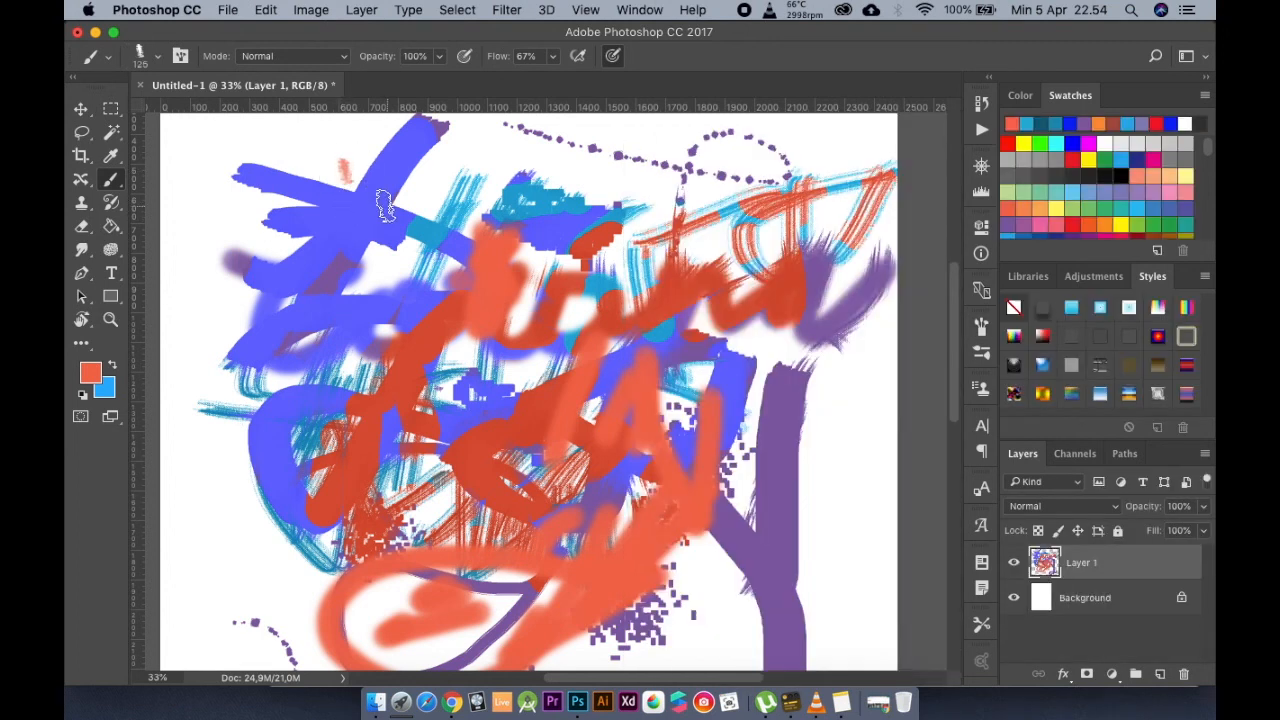
Enlarge the rough brush to 500 px and paint broad orange-red strokes over the upper-left blue strokes and the artwork's centre
mouse_move(302, 204)
mouse_down()
mouse_move(240, 170)
mouse_move(230, 260)
mouse_up()
mouse_move(380, 420)
mouse_down()
mouse_move(340, 270)
mouse_move(400, 330)
mouse_up()
key(bracketright)
key(bracketright)
key(bracketright)
mouse_move(487, 300)
mouse_down()
mouse_move(430, 330)
mouse_move(510, 420)
mouse_move(590, 420)
mouse_up()
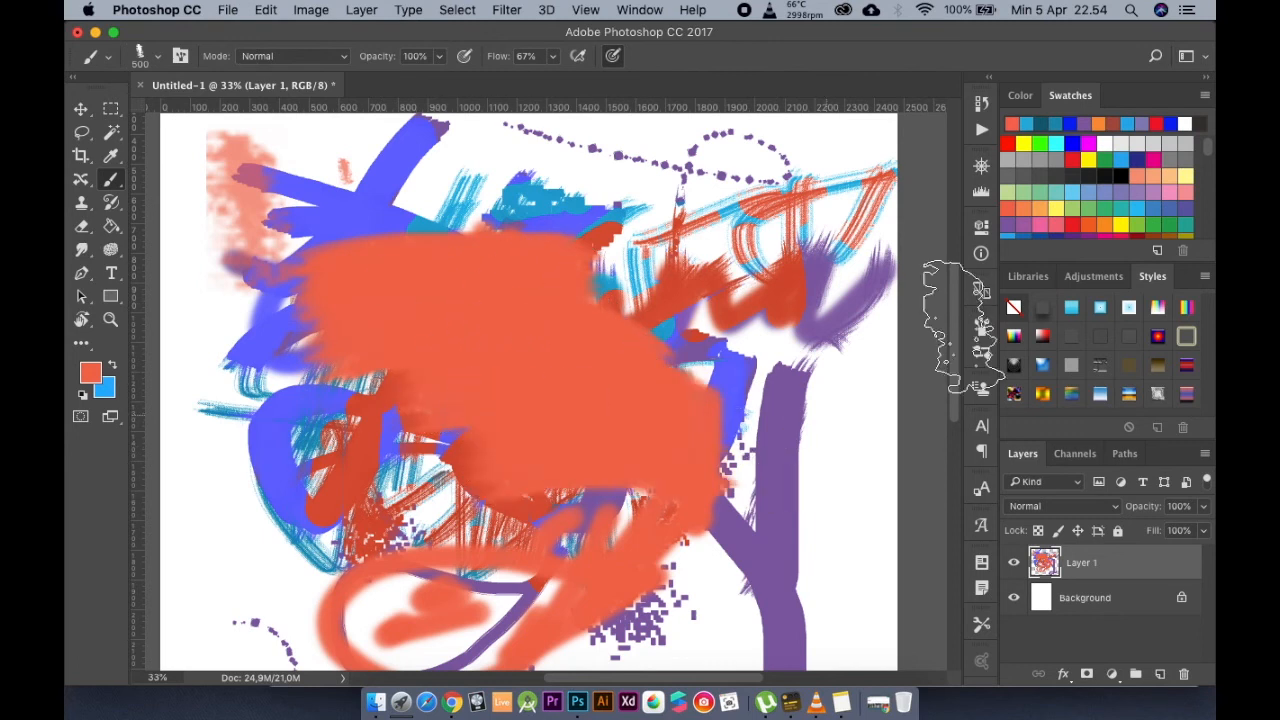
Choose the 928 px tree-shaped brush tip
click(986, 331)
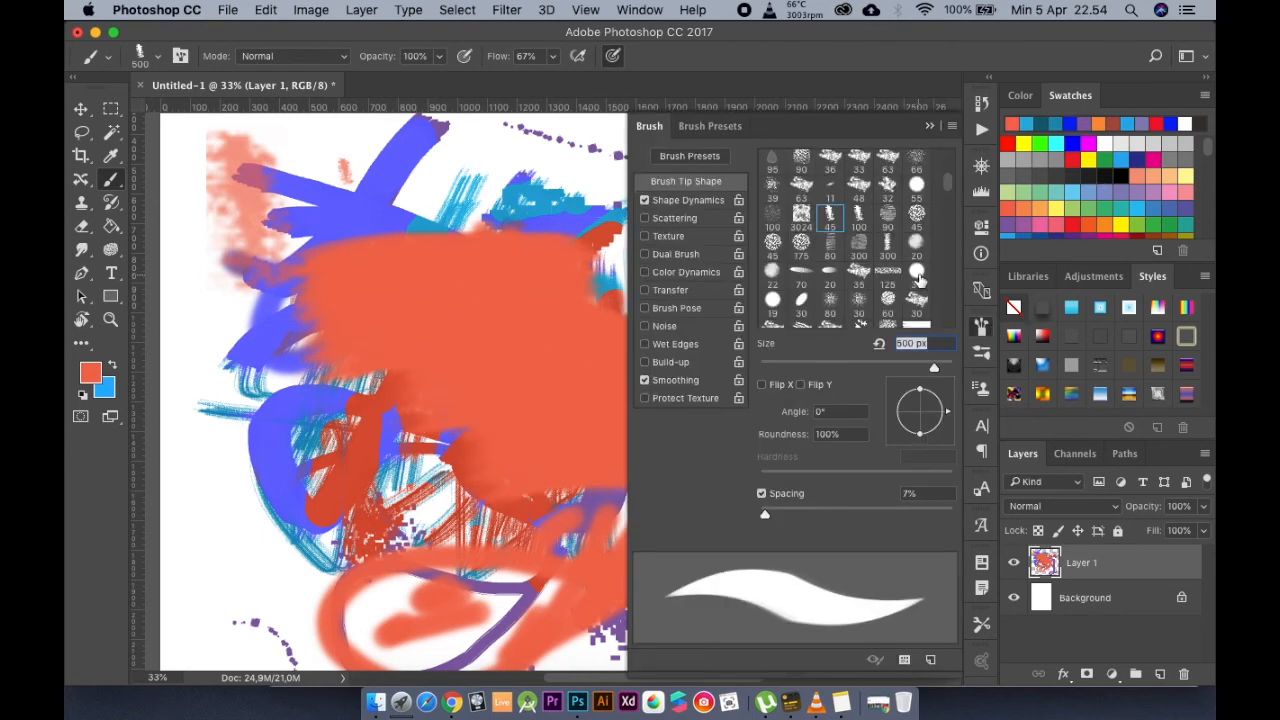
scroll(917, 279, down, 5)
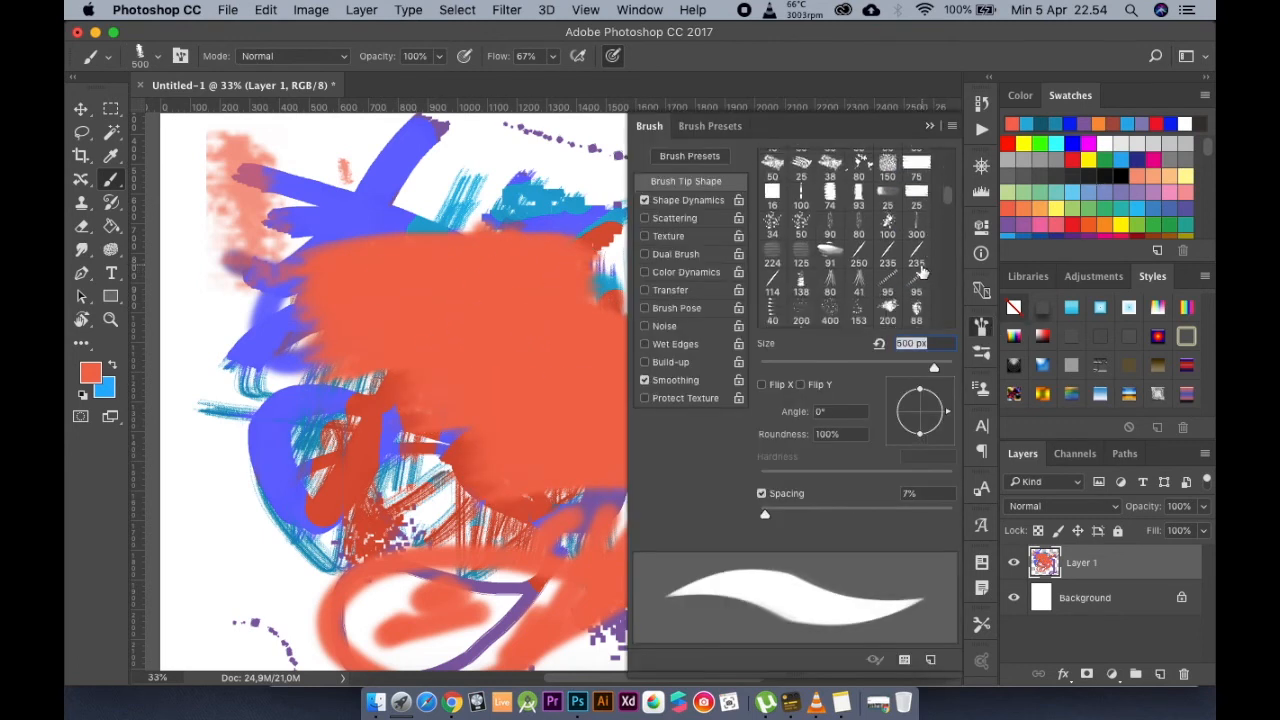
scroll(917, 276, down, 4)
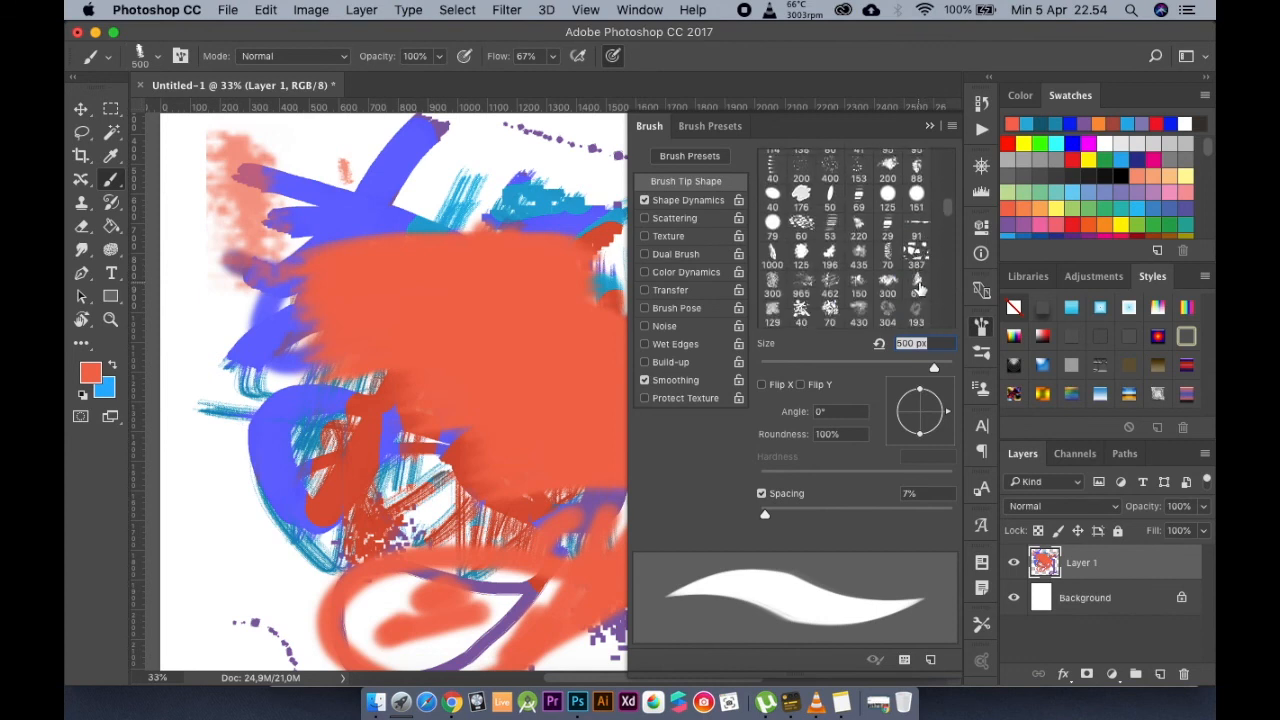
scroll(910, 282, down, 3)
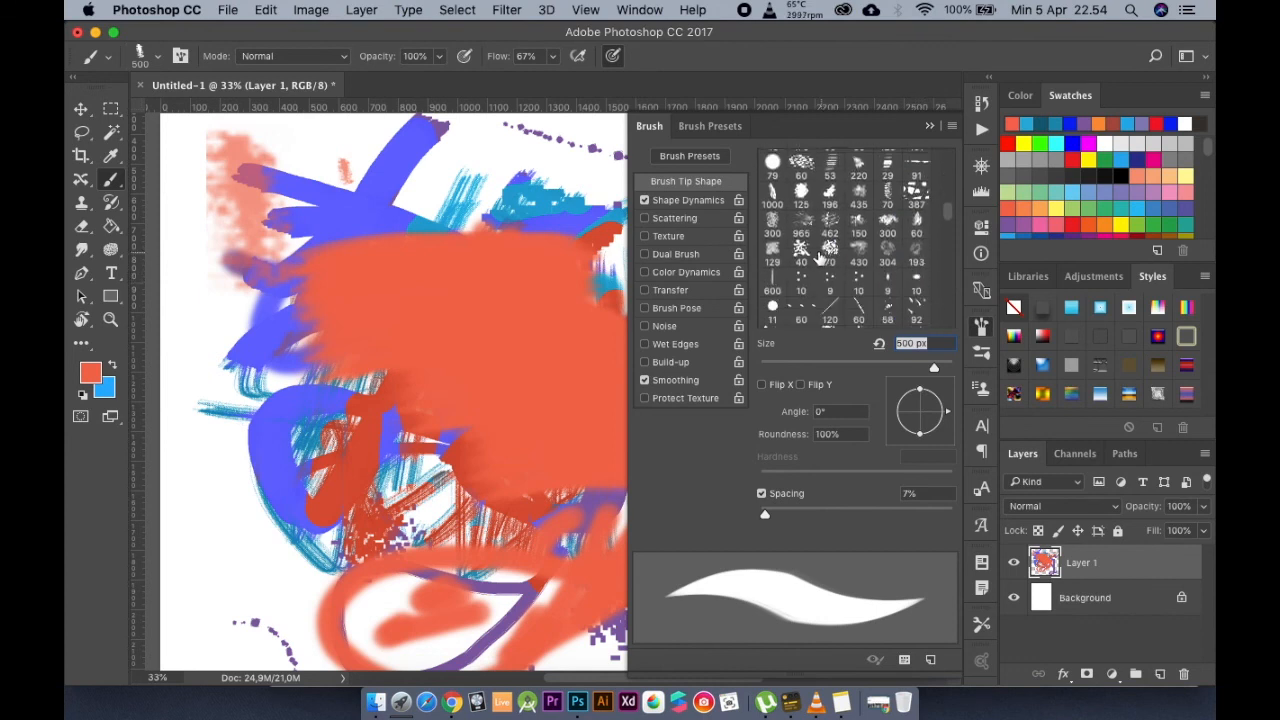
scroll(837, 260, down, 6)
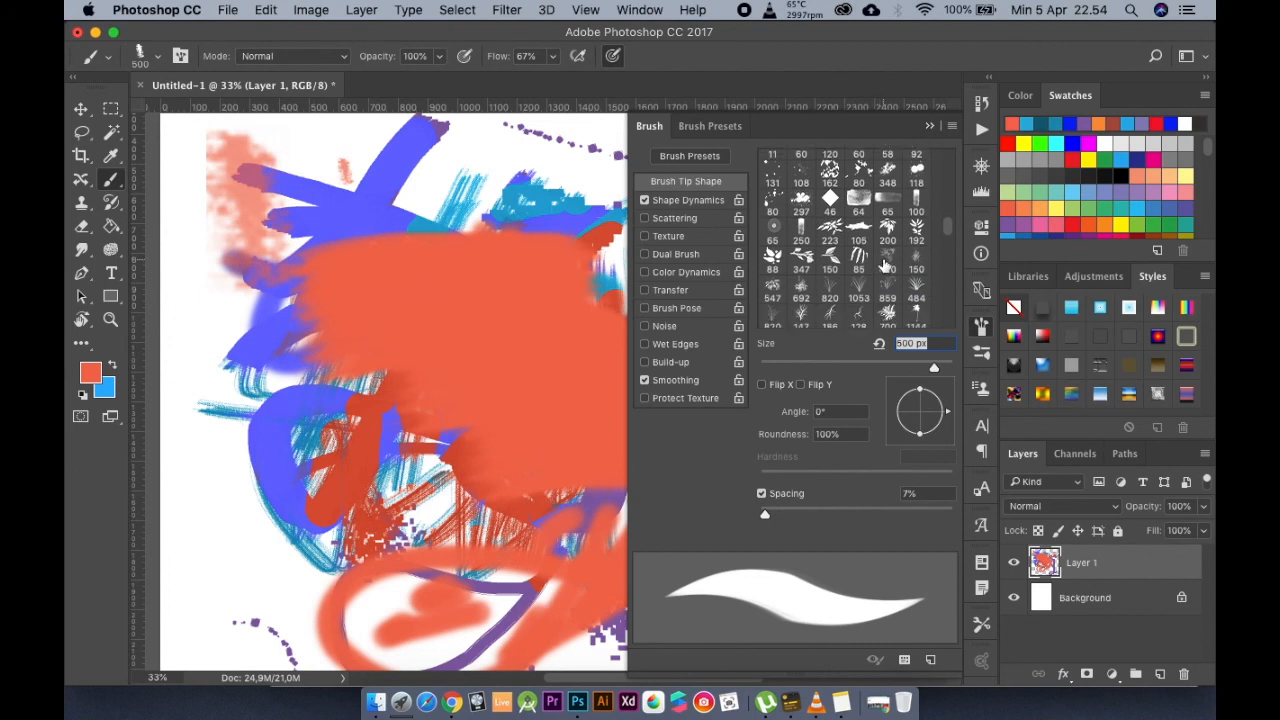
scroll(918, 262, down, 2)
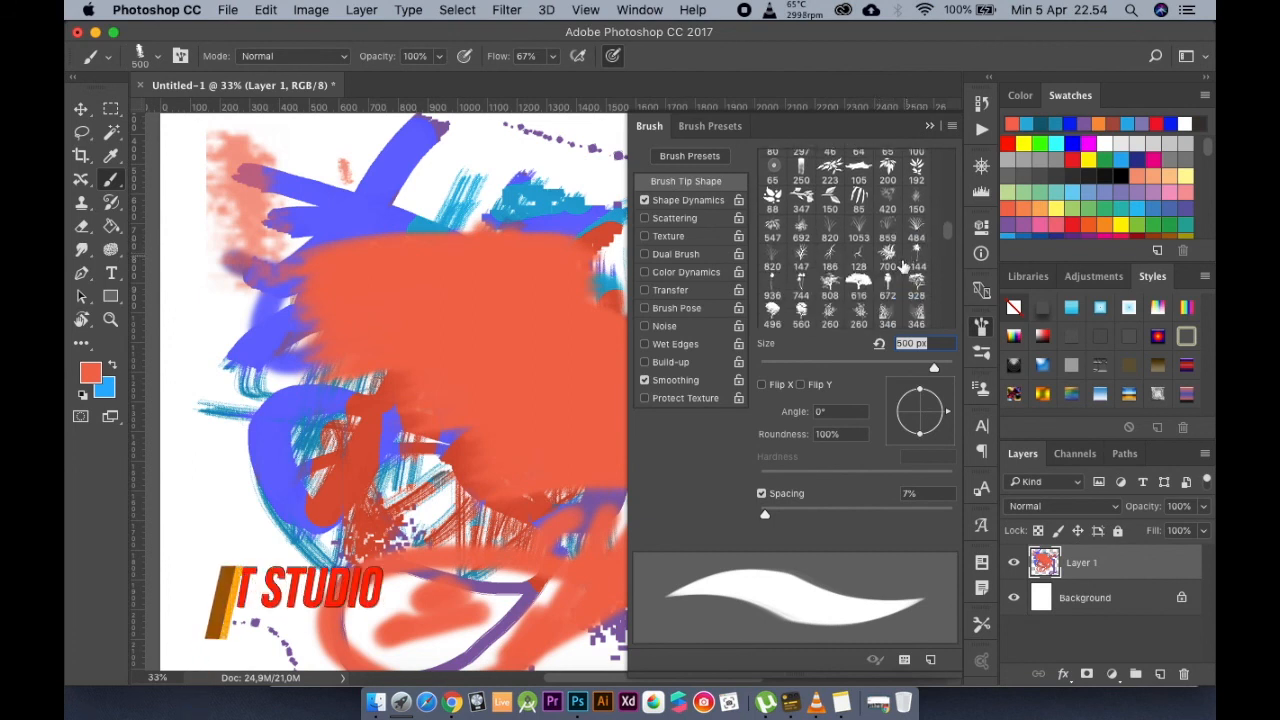
click(913, 287)
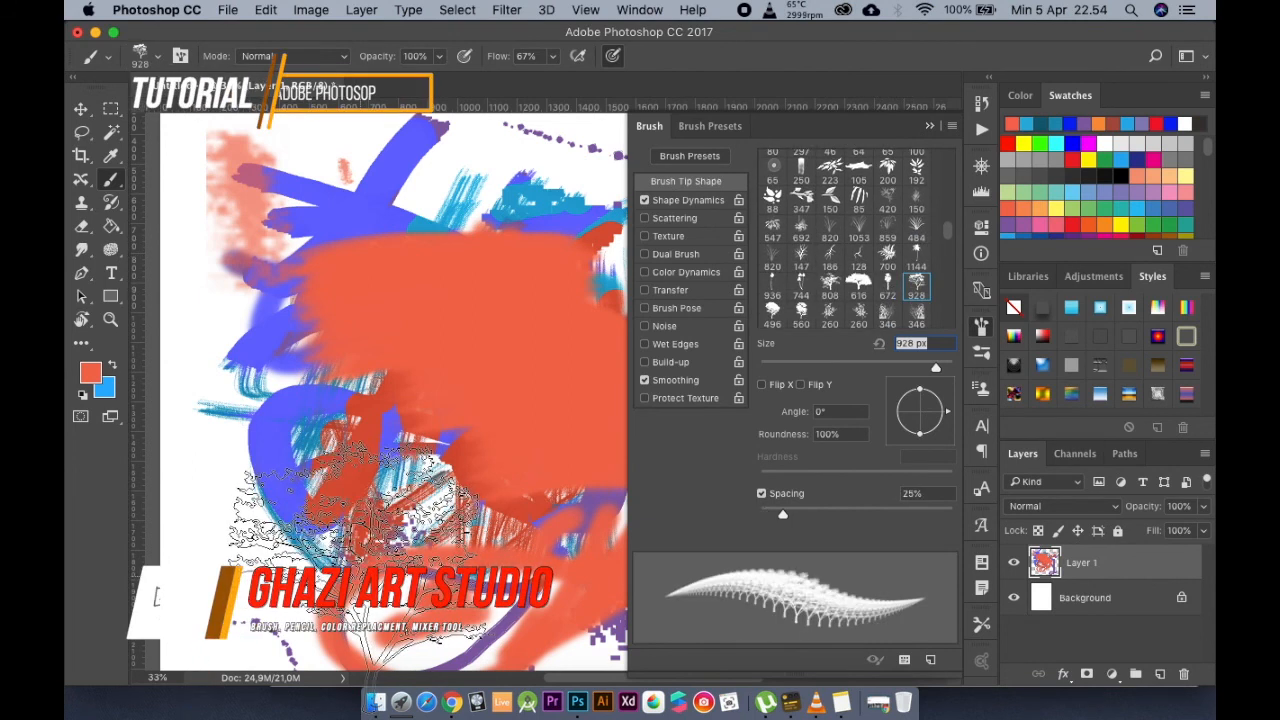
Set the foreground color to a light blue swatch and stamp two full-size trees on the white area below the artwork
scroll(440, 515, down, 1)
scroll(440, 515, down, 1)
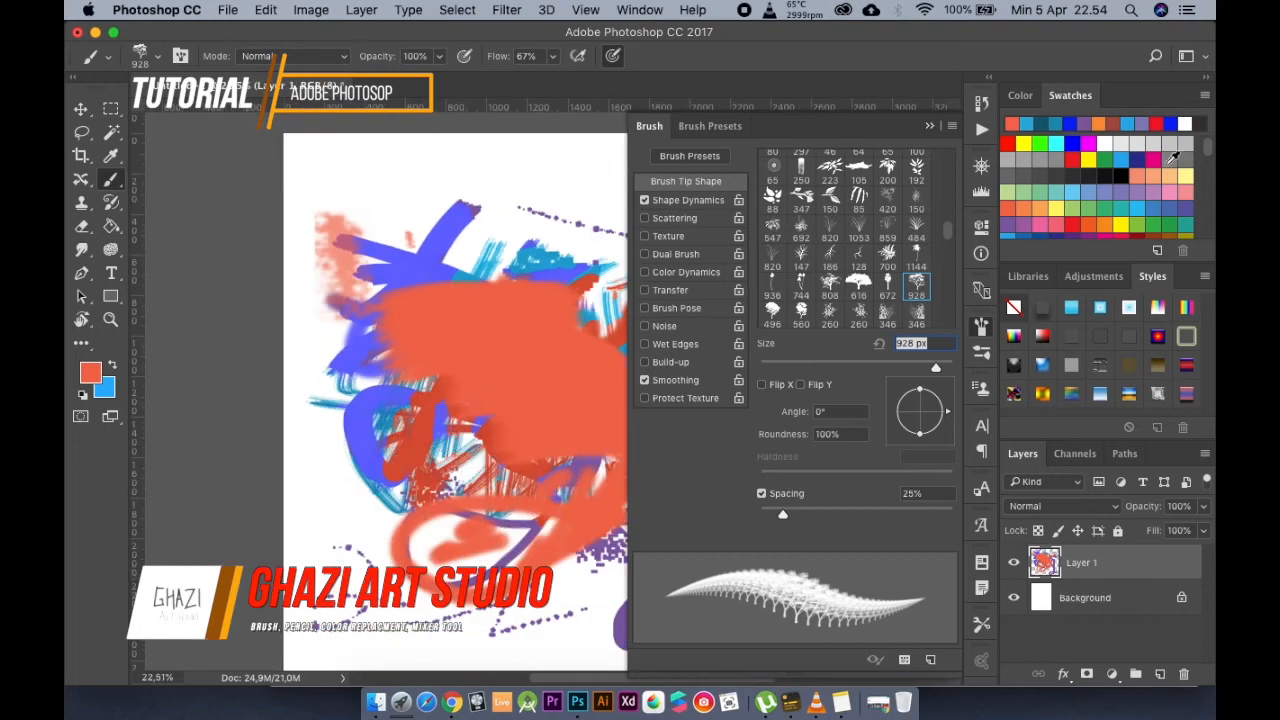
click(1075, 190)
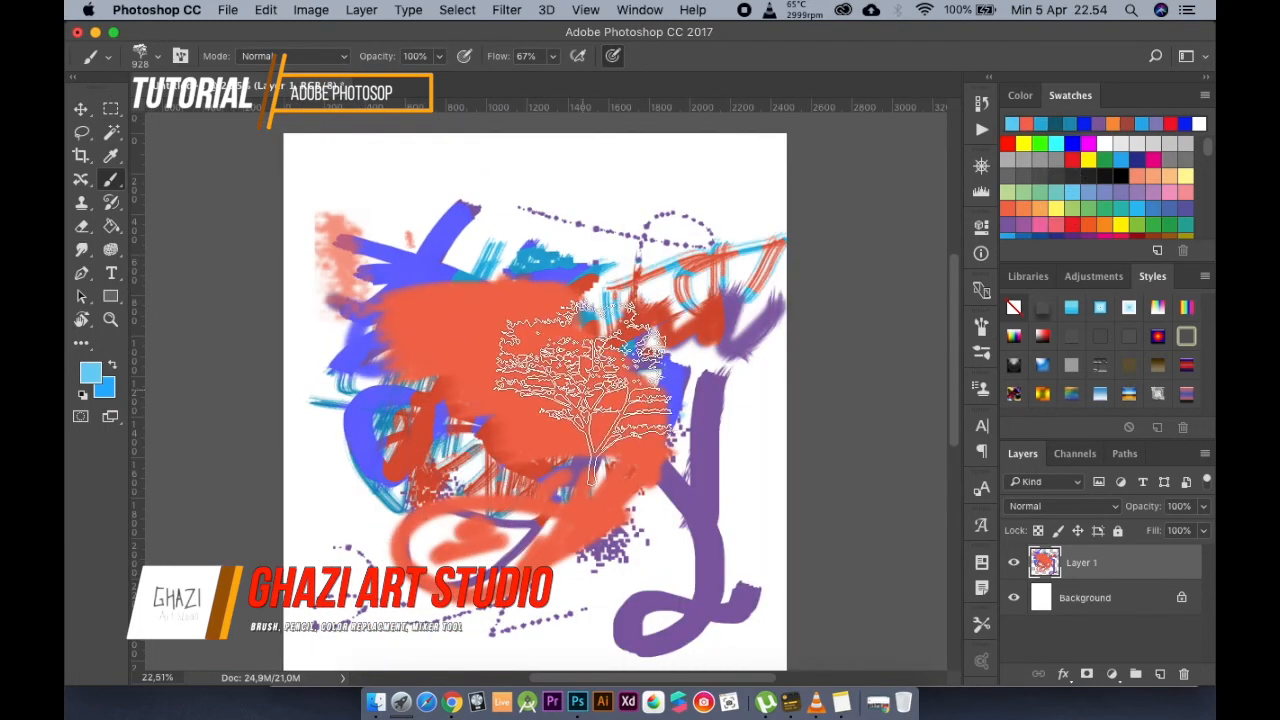
scroll(600, 314, down, 2)
click(570, 583)
scroll(580, 580, down, 2)
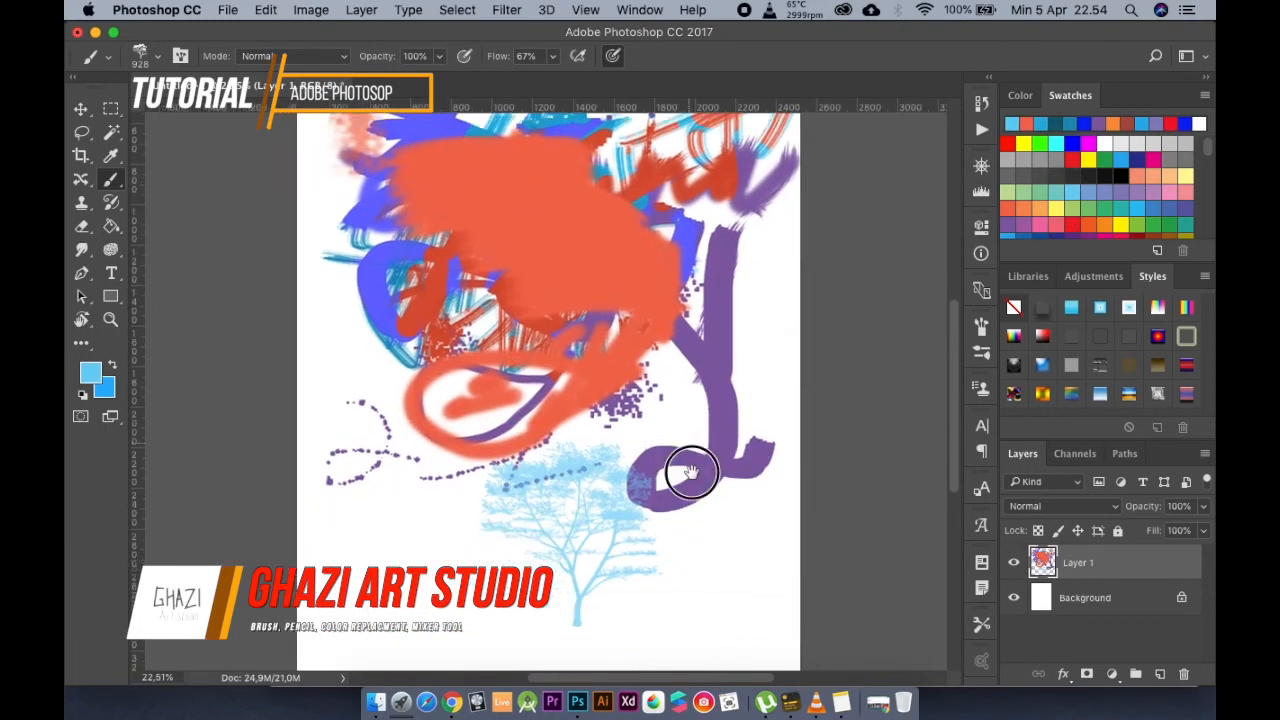
click(440, 580)
scroll(683, 590, up, 1)
scroll(680, 588, up, 3)
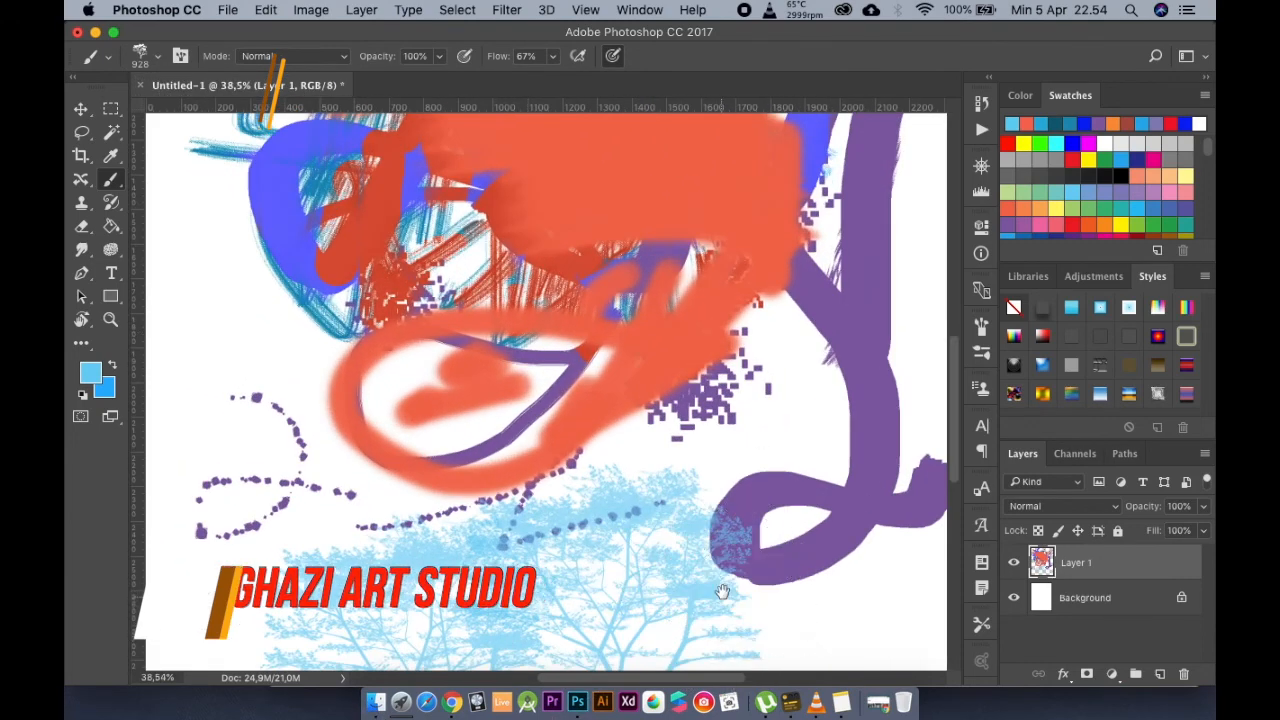
Stamp further light blue trees beside and between the large ones, reducing the brush size in stages down to 250 px
scroll(657, 405, down, 2)
key(bracketleft)
key(bracketleft)
key(bracketleft)
key(bracketleft)
key(bracketleft)
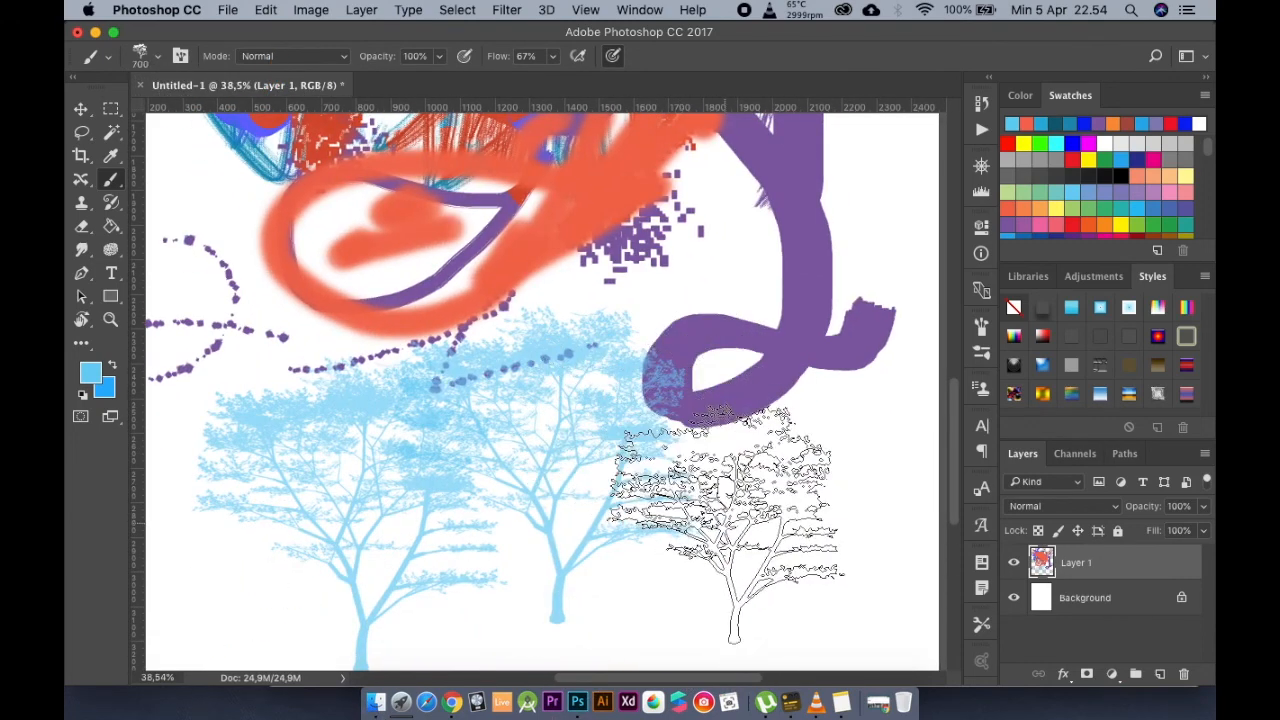
click(835, 445)
key(bracketleft)
click(663, 588)
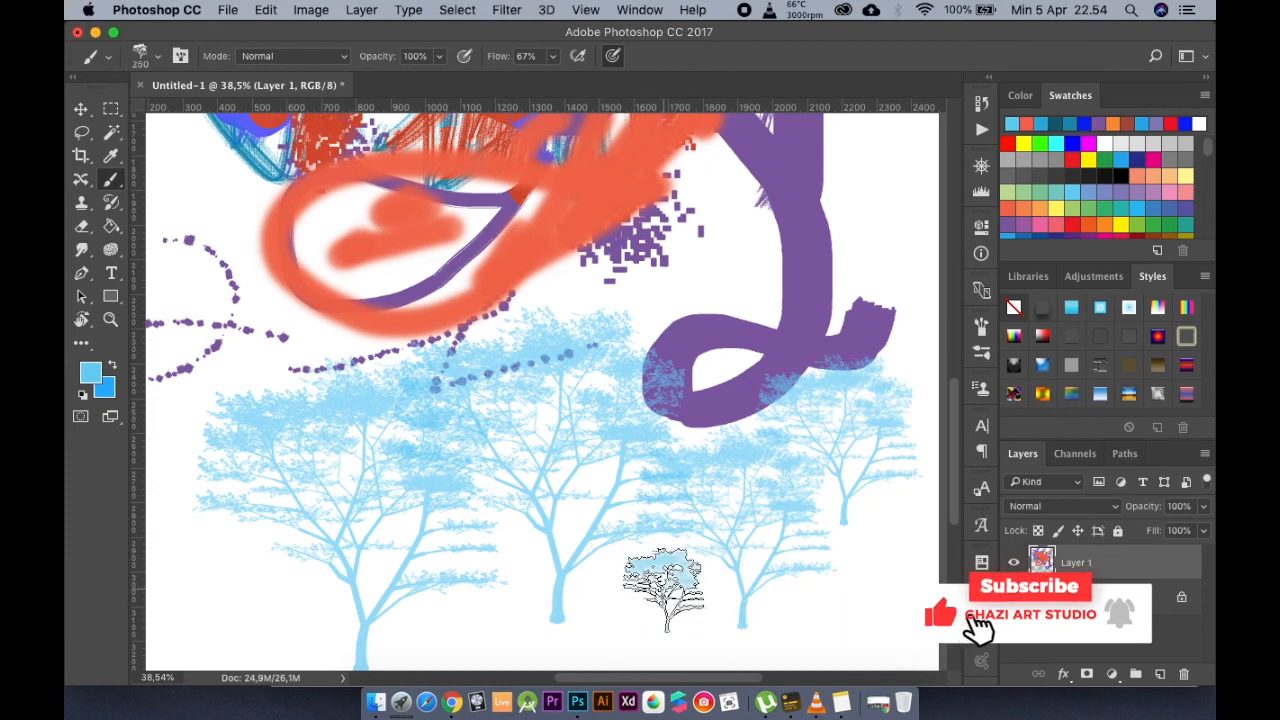
click(540, 590)
Switch to the Move tool and look over the finished painting
key(p)
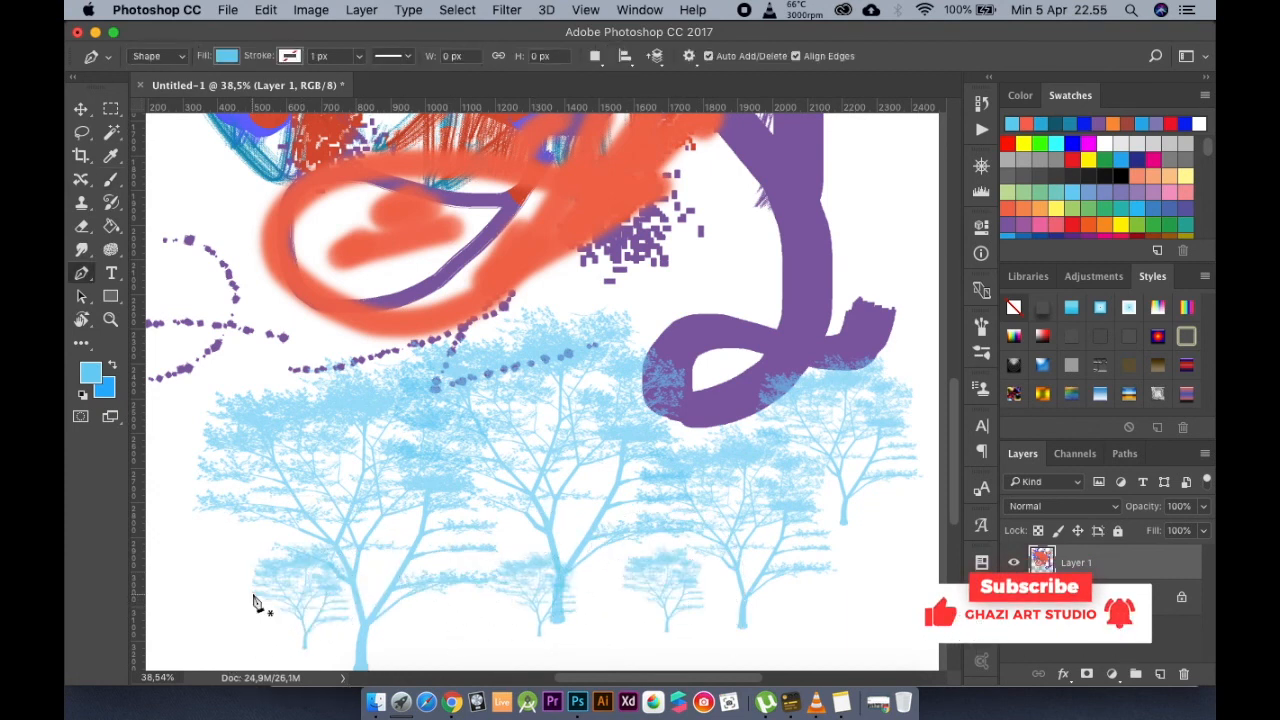
click(81, 108)
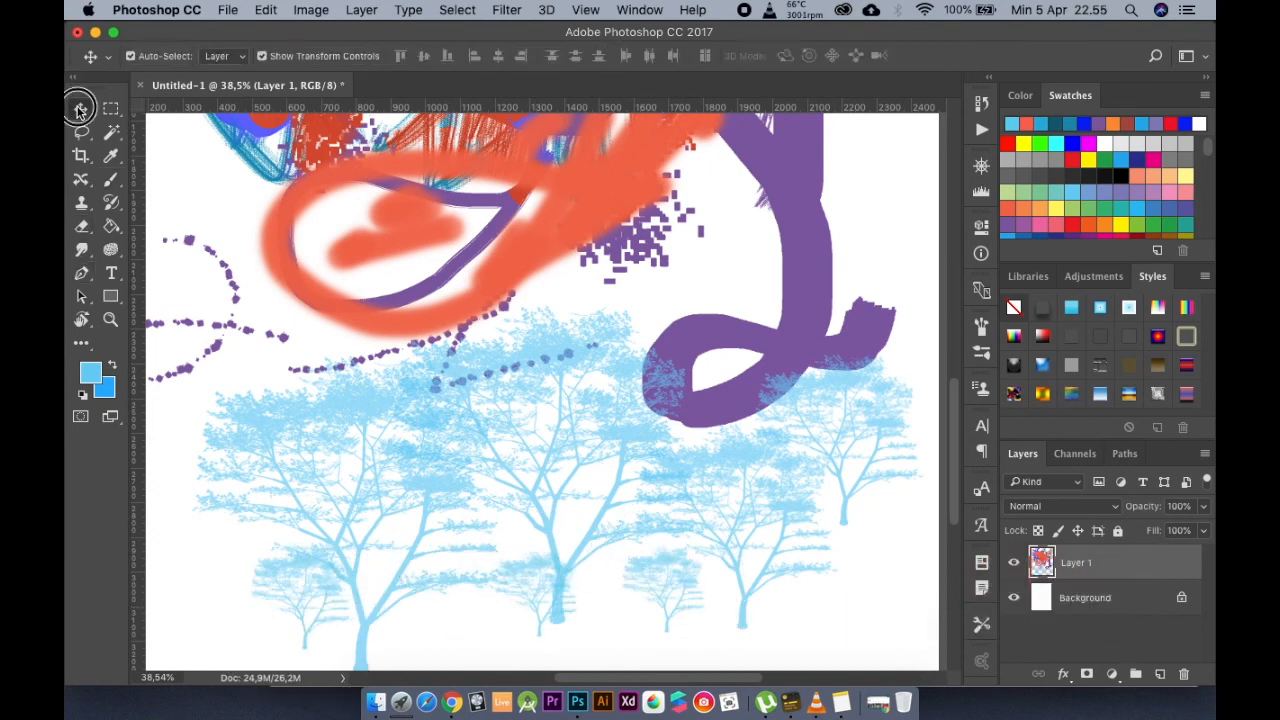
scroll(618, 376, down, 4)
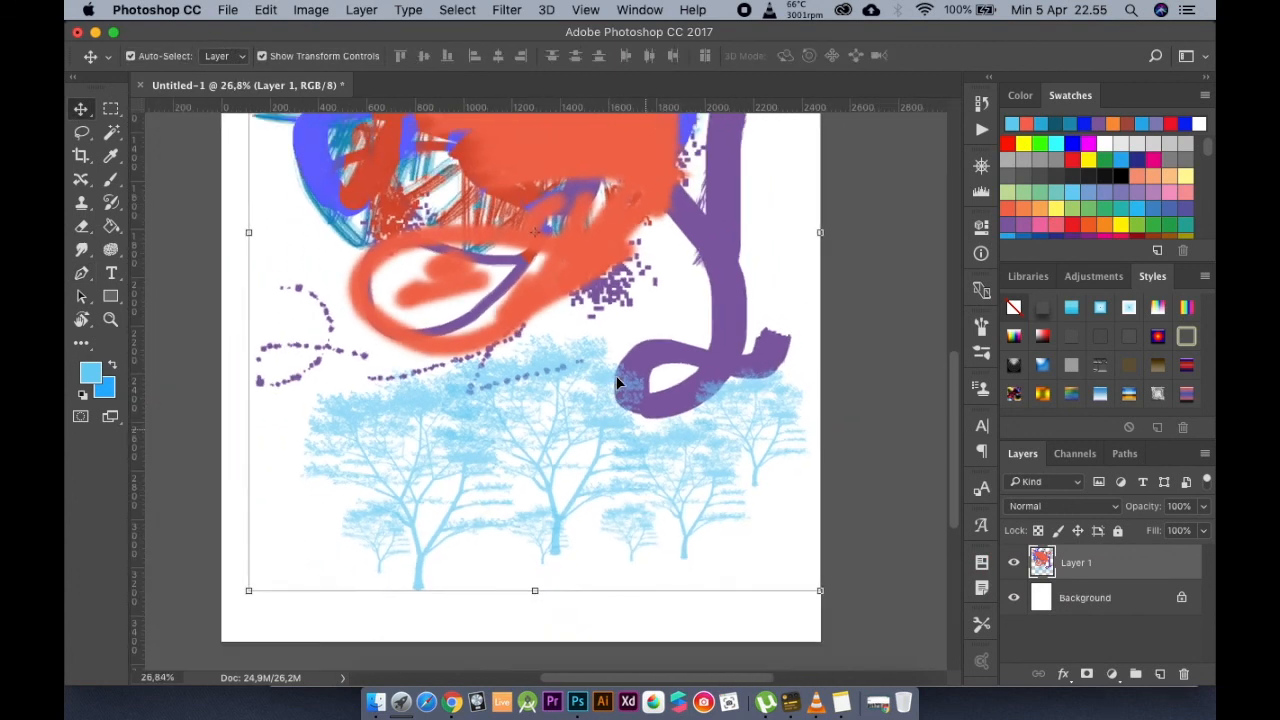
drag(619, 271, 629, 405)
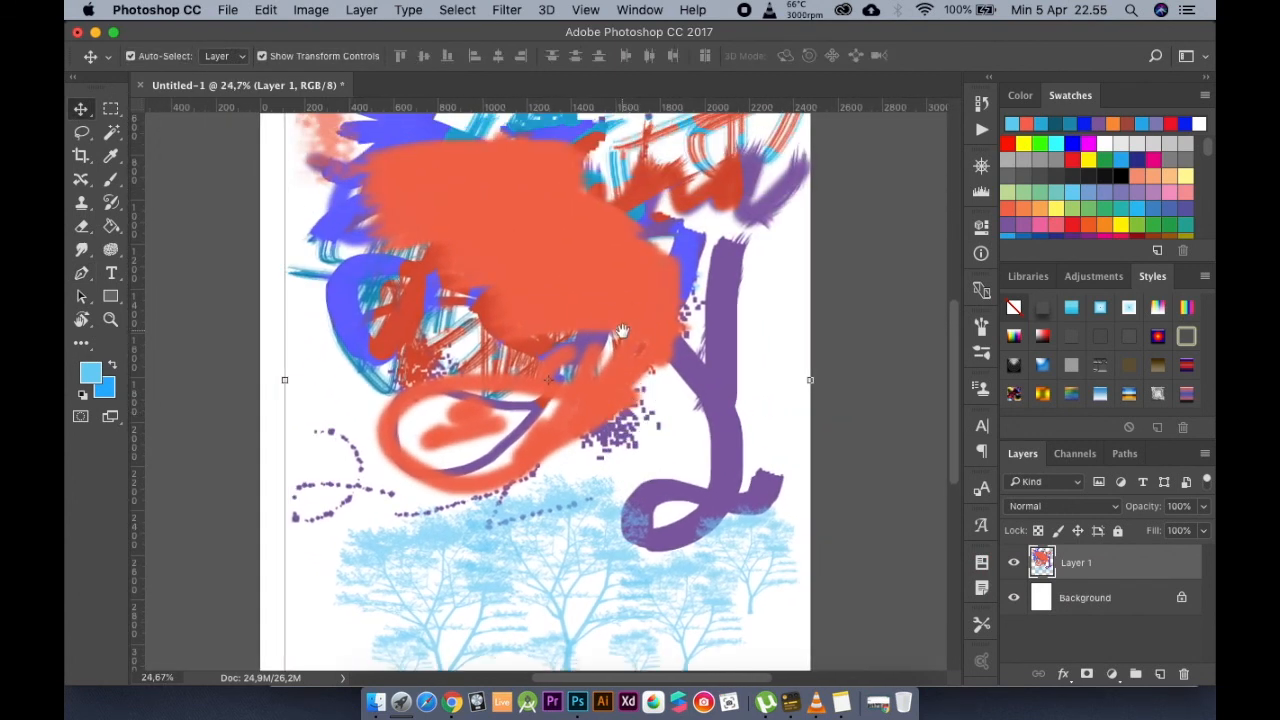
drag(621, 331, 624, 416)
scroll(626, 420, down, 2)
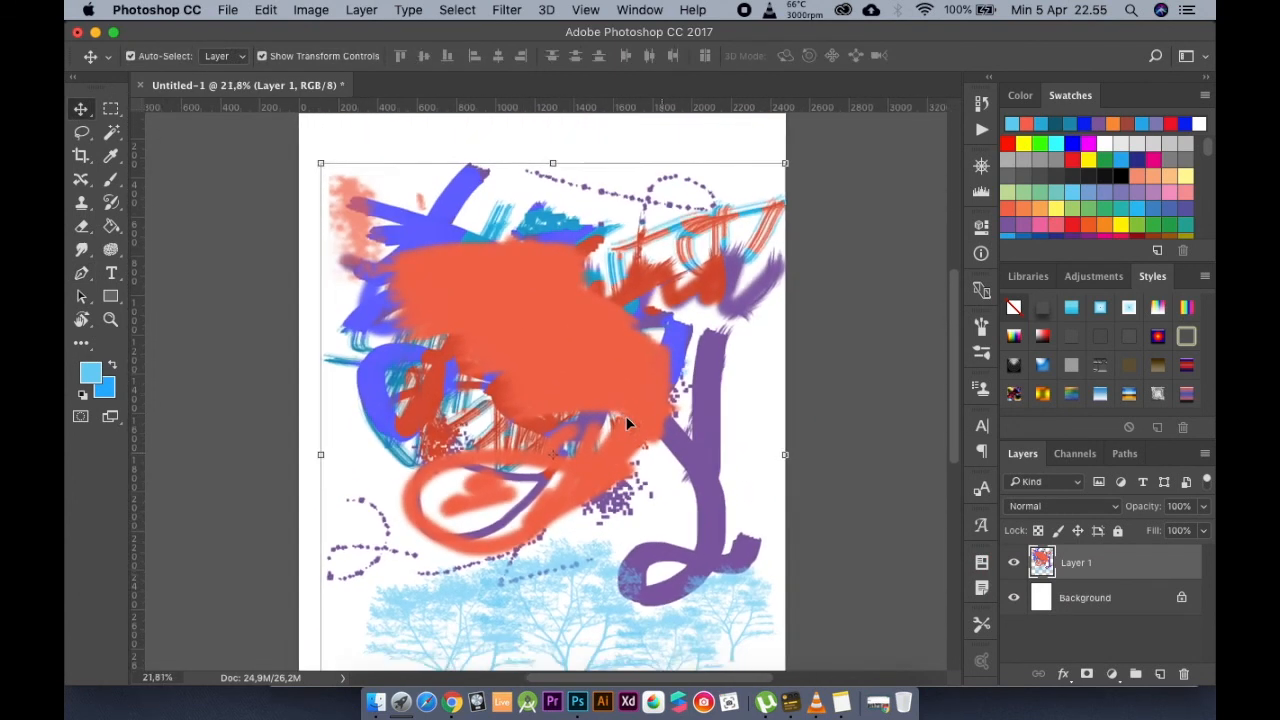